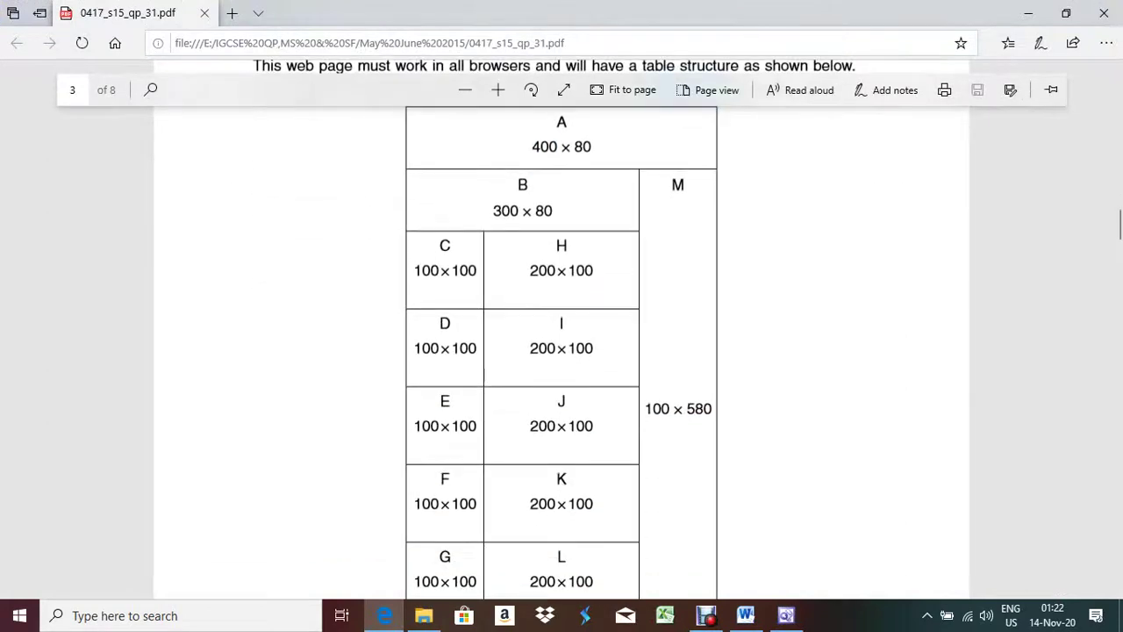
Step: Change the table width from 100 to 400 pixels and compare it with the PDF layout
key("alt+Tab")
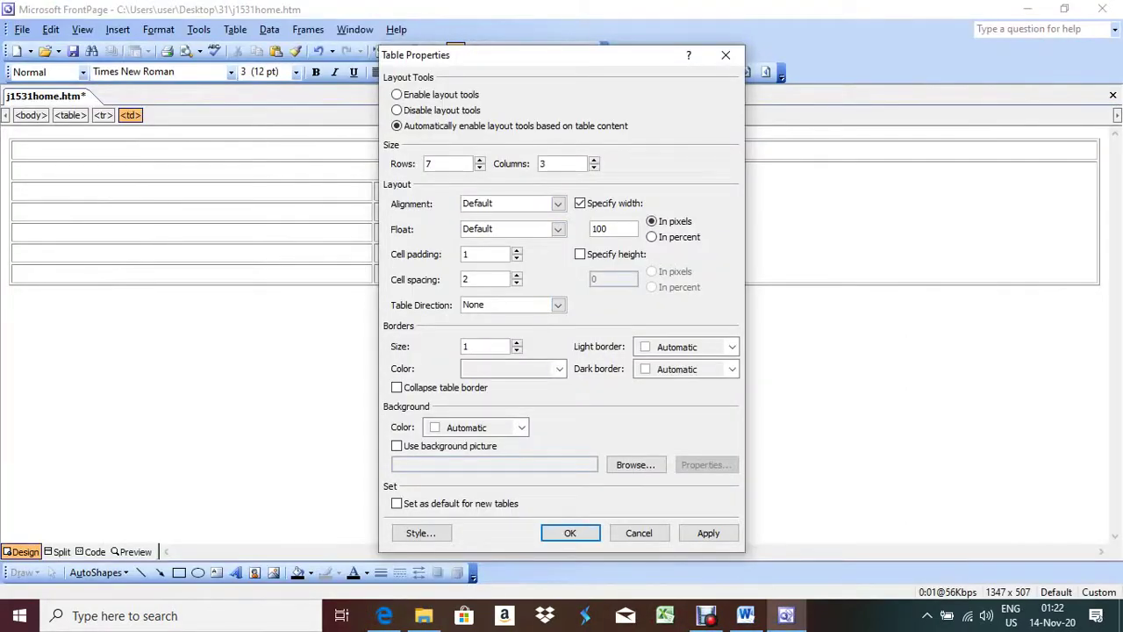
left_click_drag(611, 228, 592, 228)
type("400")
left_click(708, 533)
left_click(570, 533)
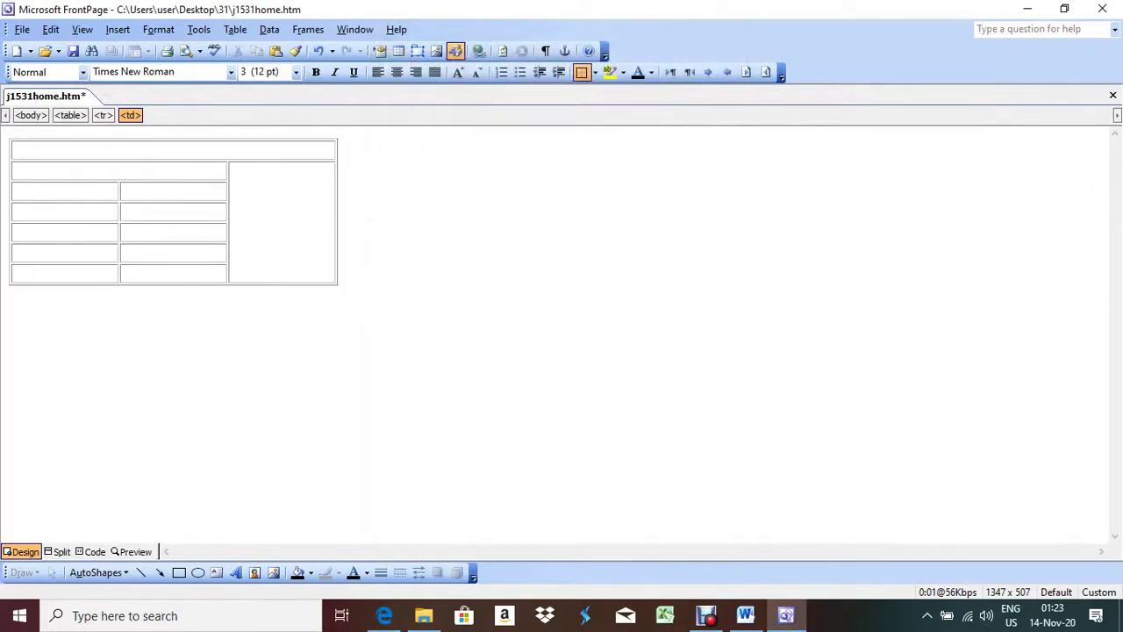
left_click(384, 615)
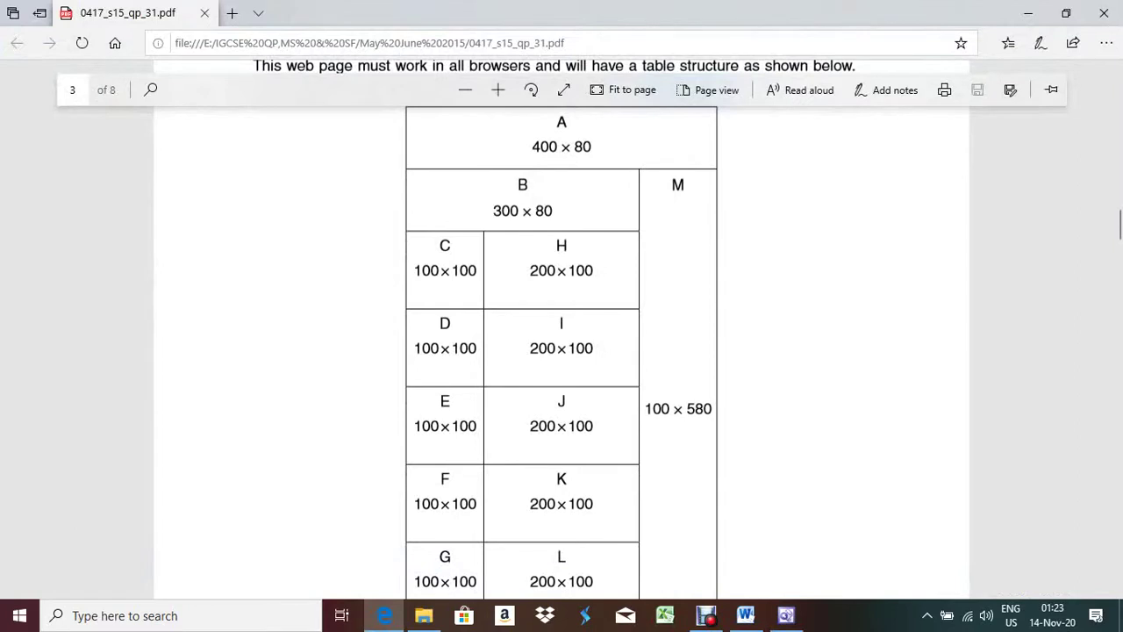
left_click(384, 615)
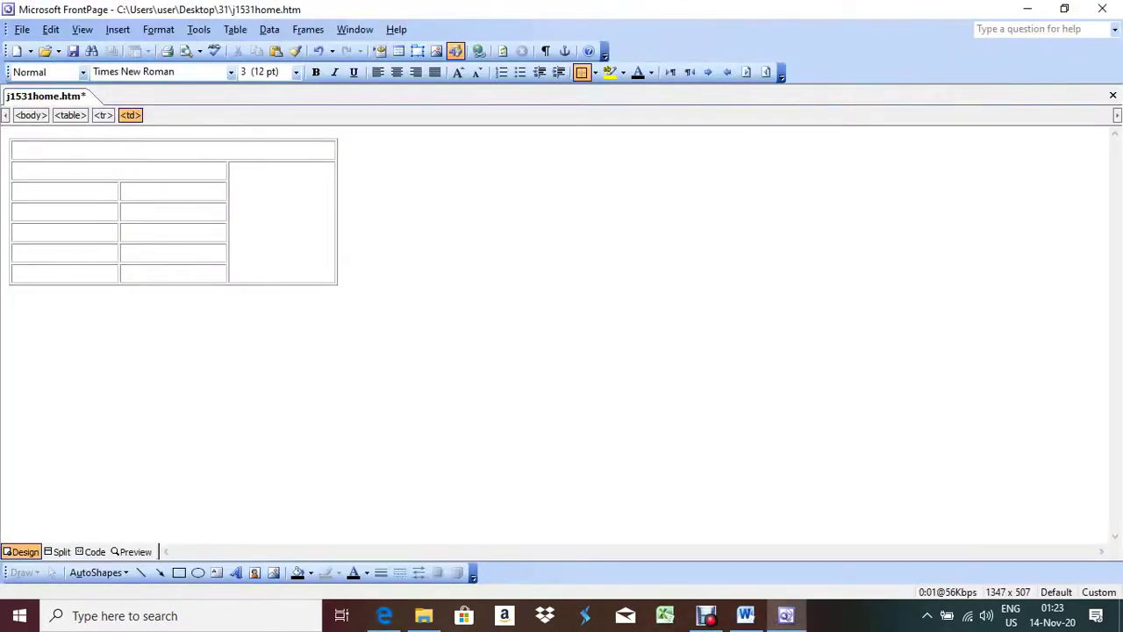
Step: Give the top cell a fixed height of 80 pixels
right_click(83, 152)
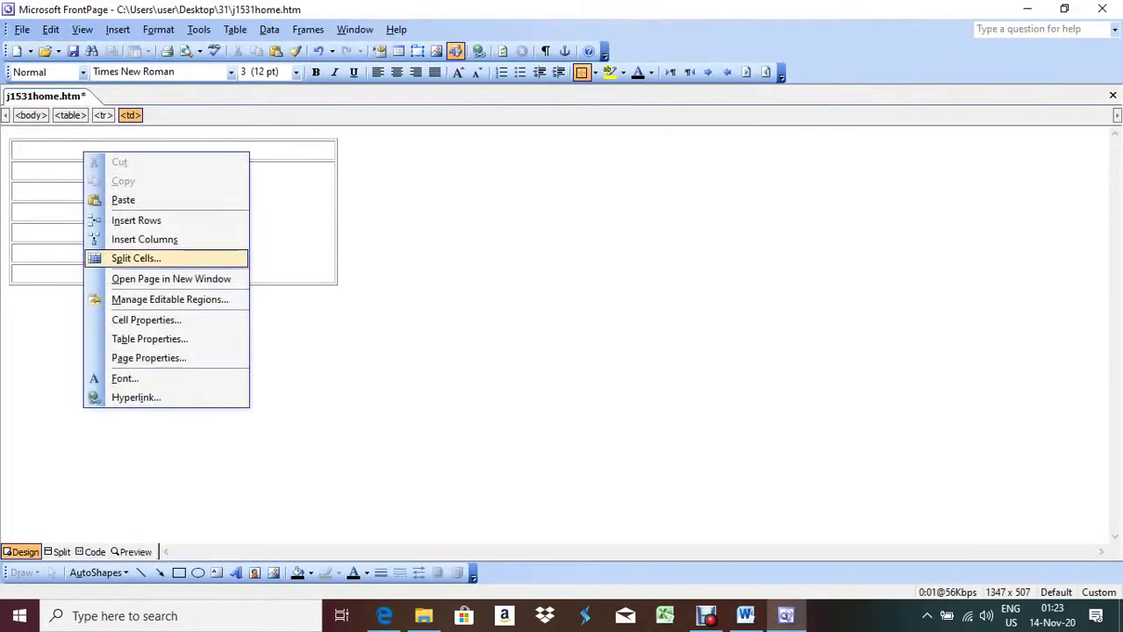
left_click(145, 319)
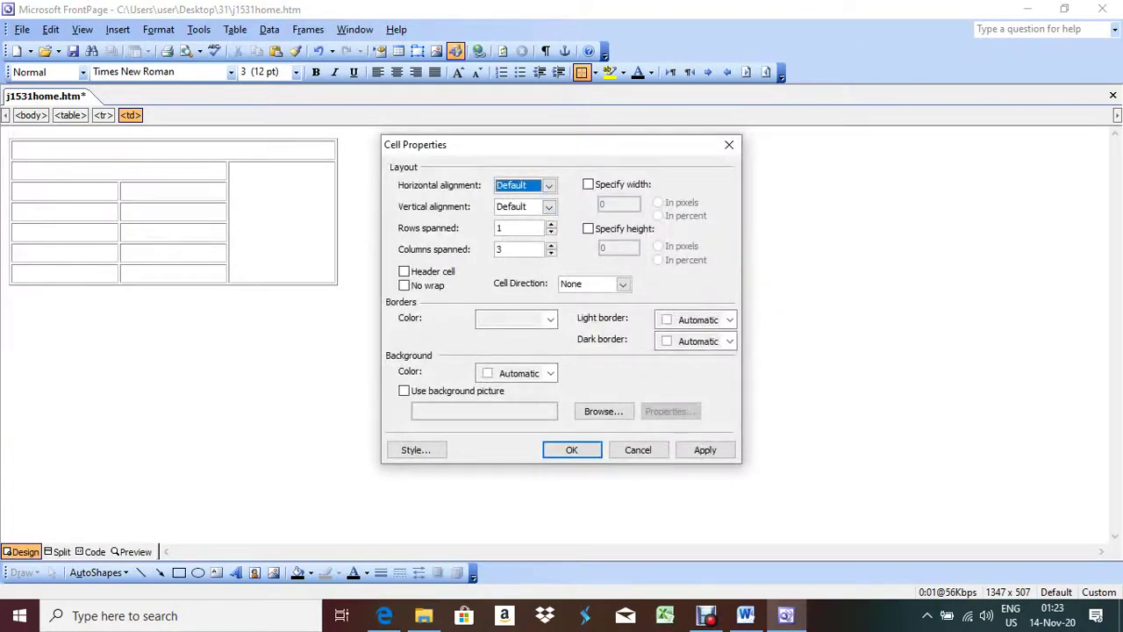
left_click(588, 228)
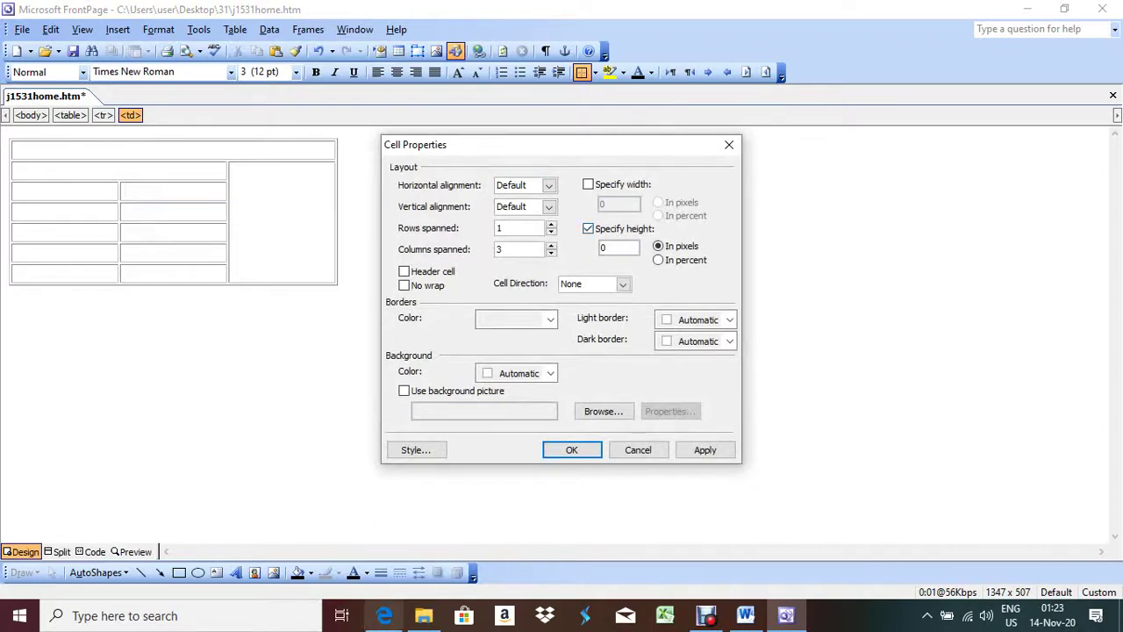
left_click(384, 615)
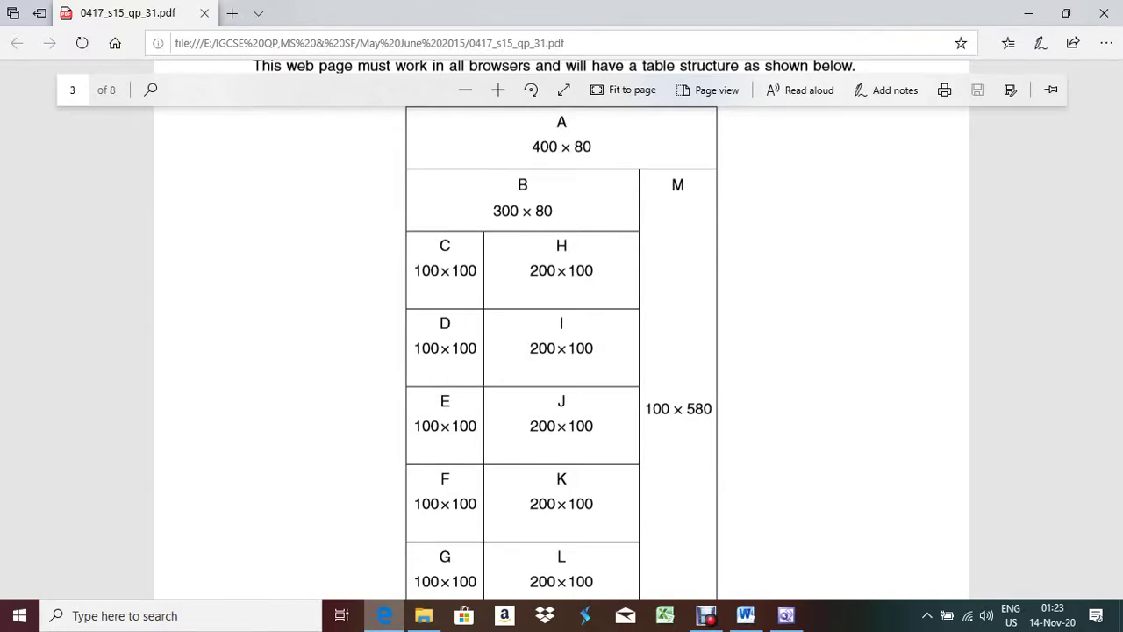
key("alt+Tab")
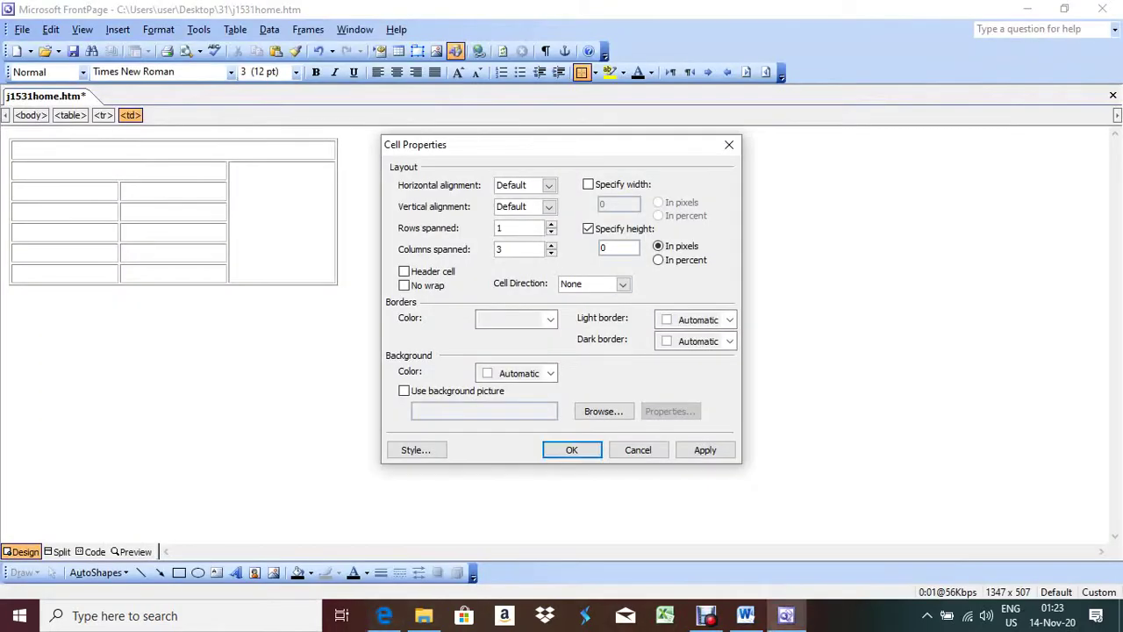
double_click(614, 248)
type("80")
key("Return")
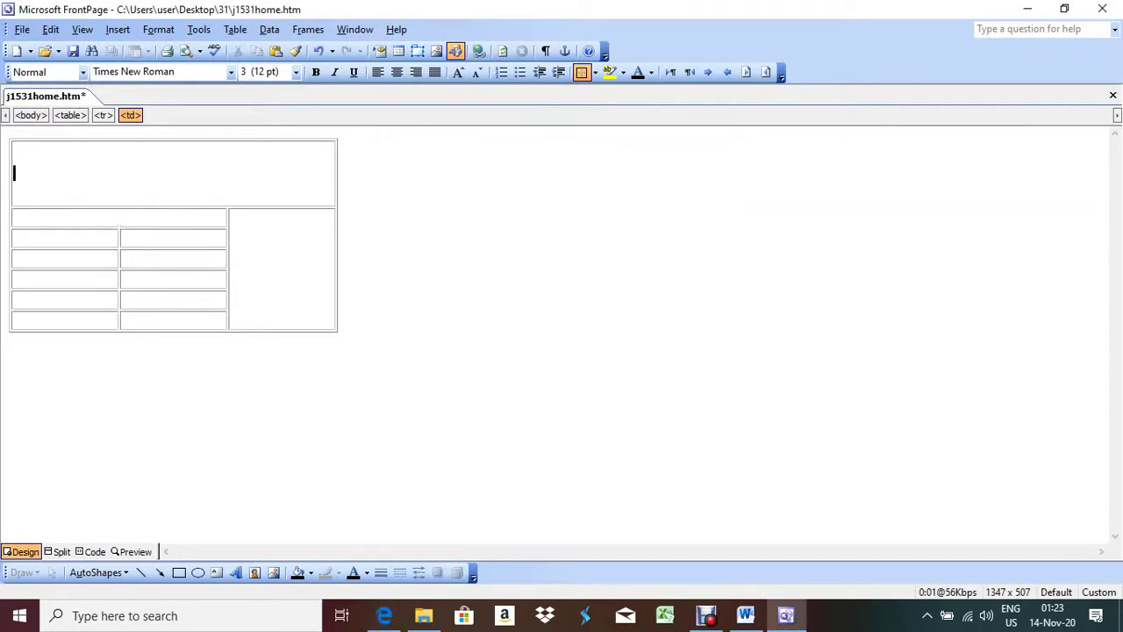
key("alt+Tab")
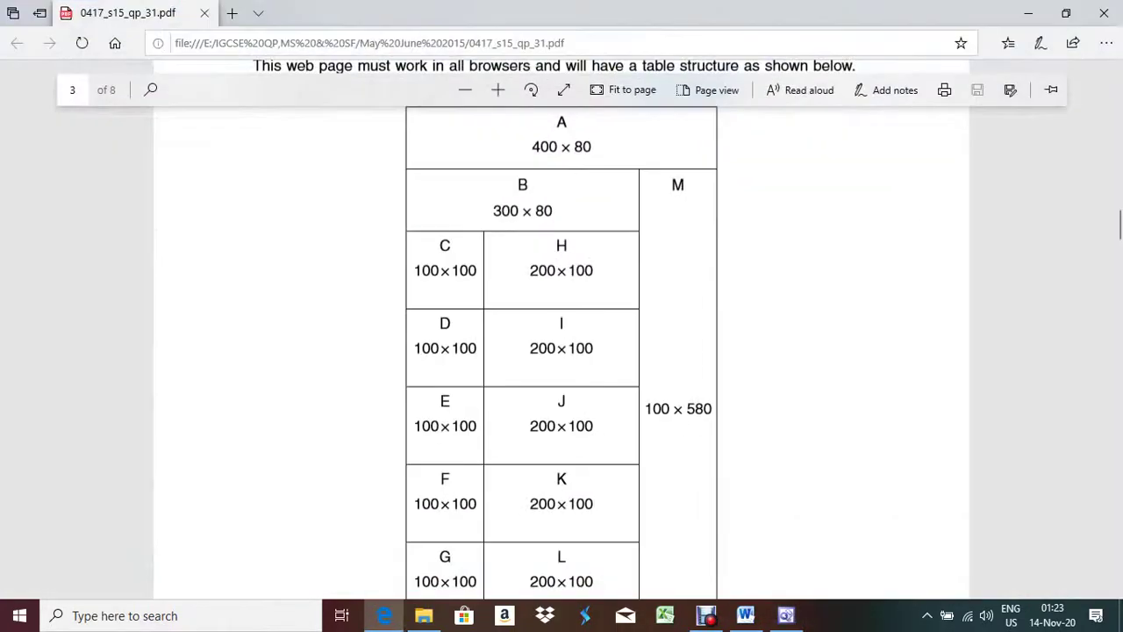
key("alt+Tab")
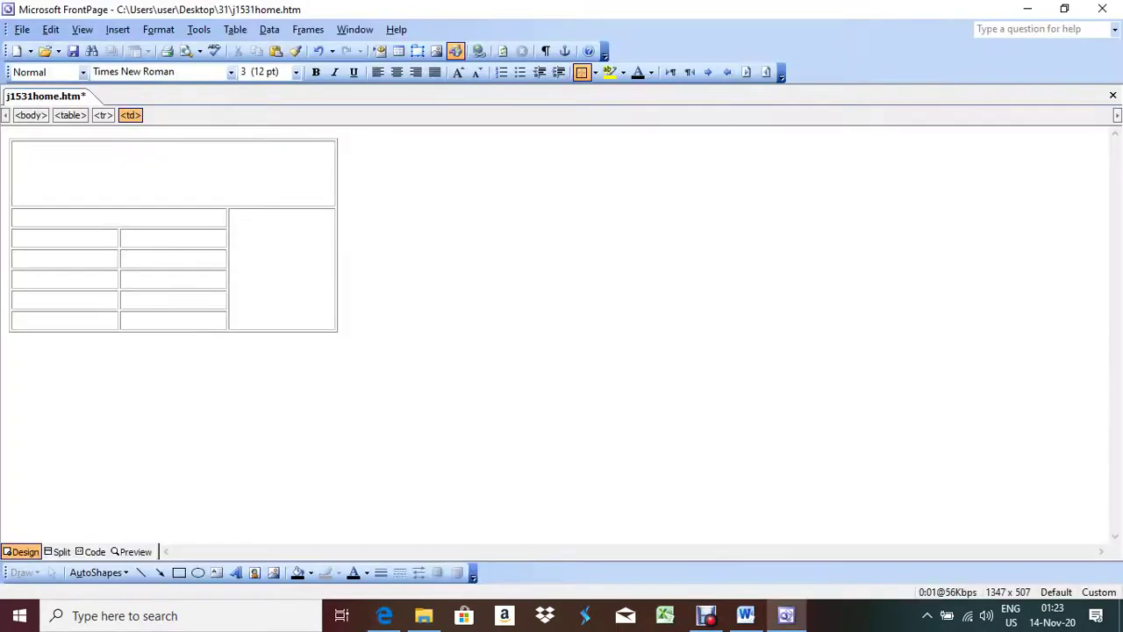
Step: Set the second-row cell to 300 pixels wide and 80 pixels high
right_click(115, 218)
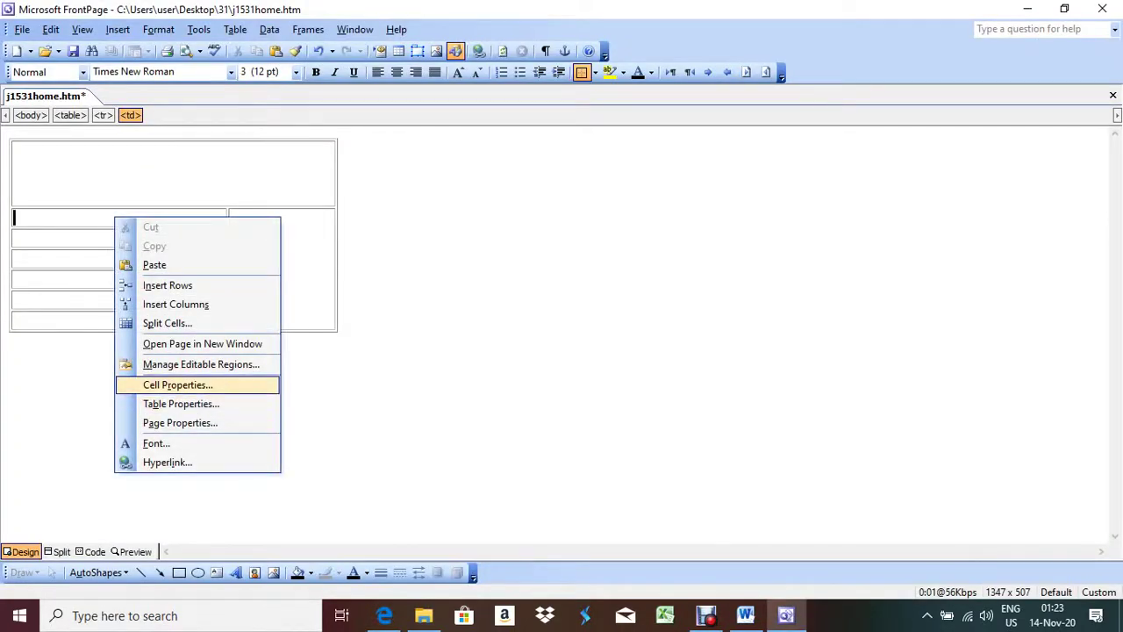
left_click(177, 384)
key("alt+w")
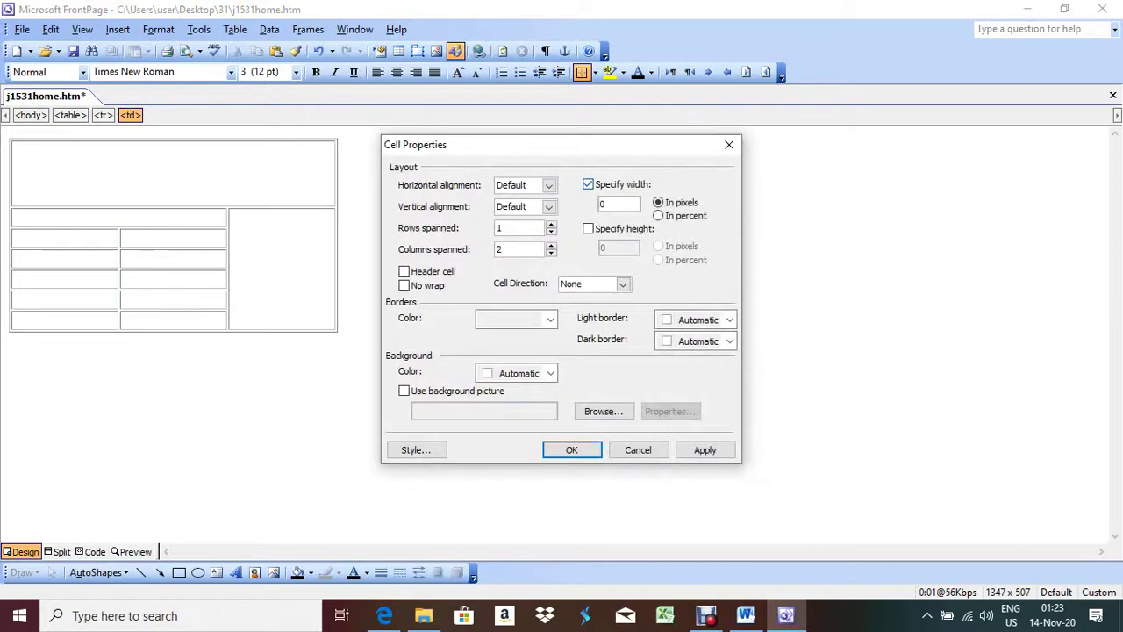
key("alt+g")
type("300")
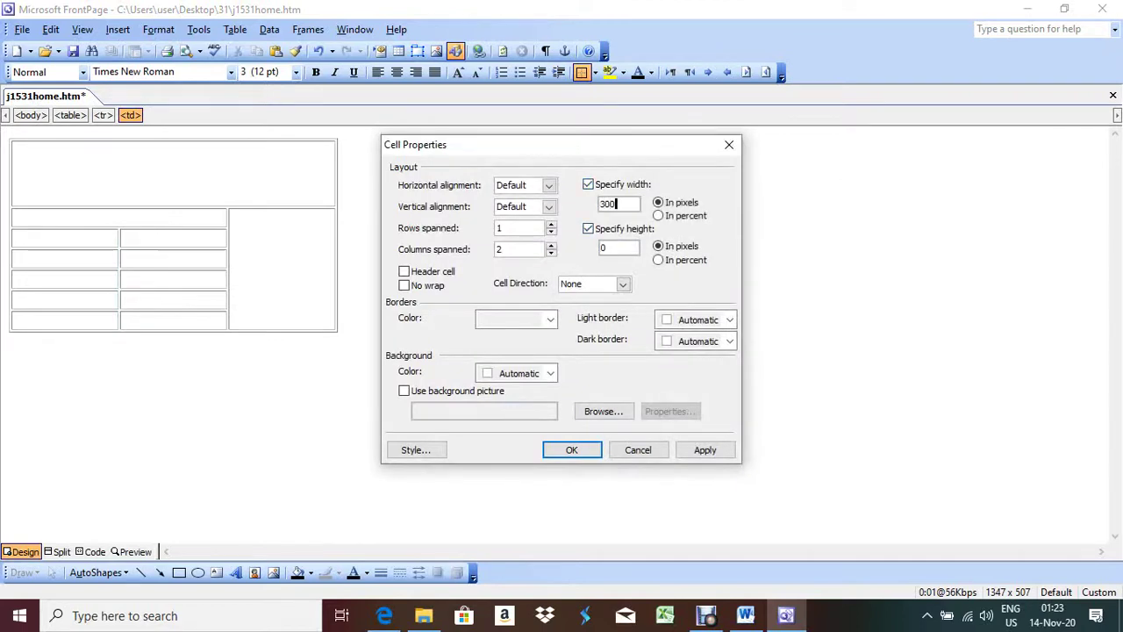
key("Tab")
type("80")
key("alt+a")
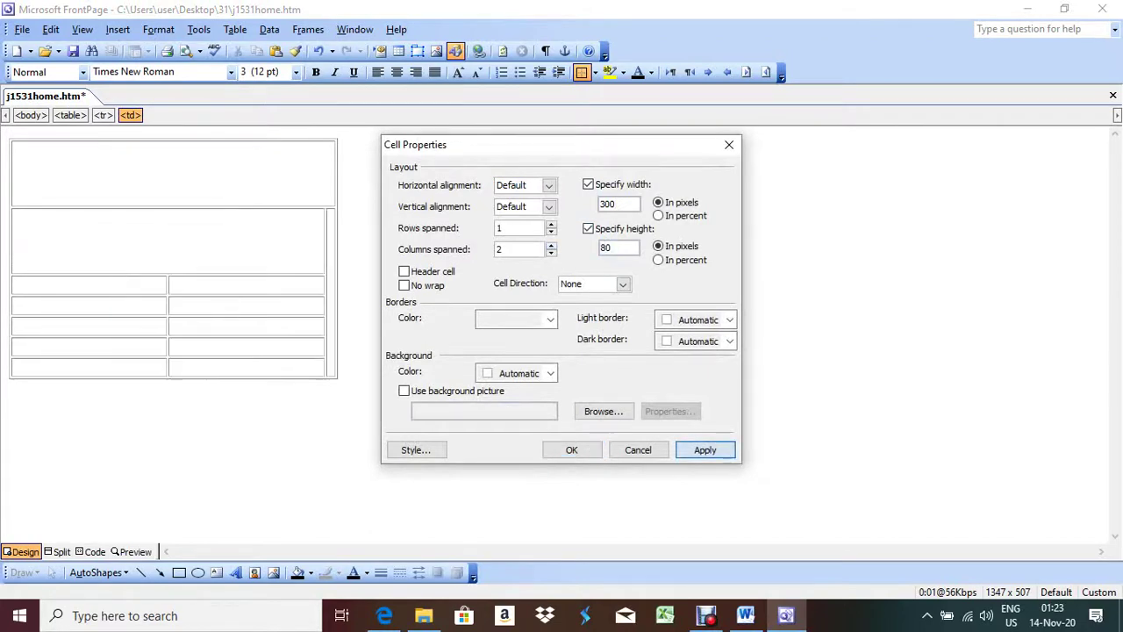
key("Return")
key("alt+Tab")
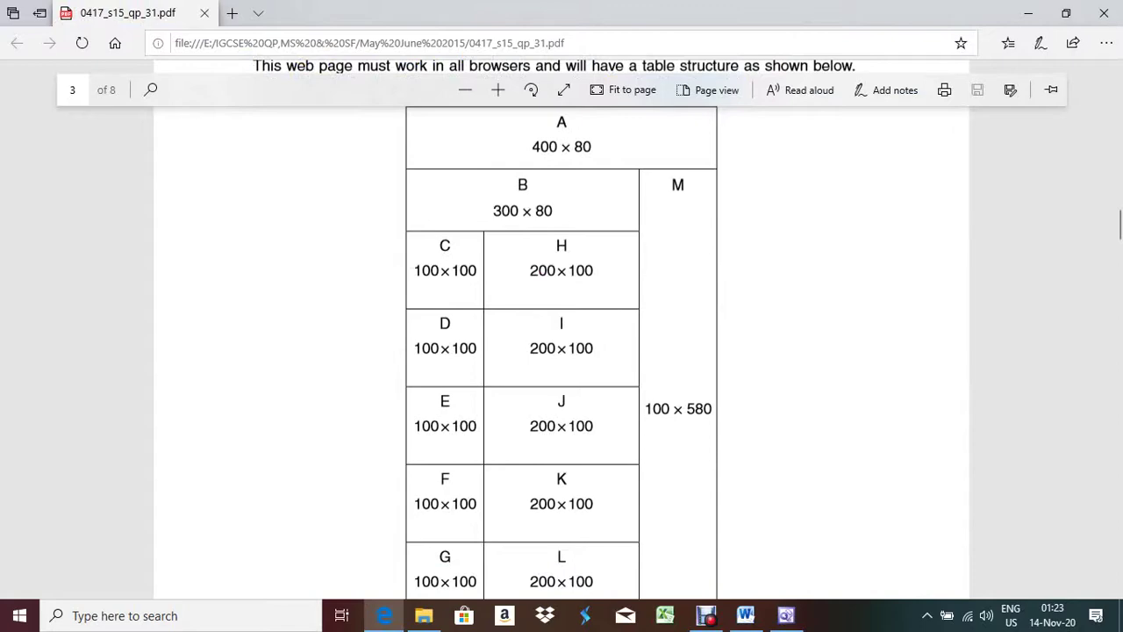
key("alt+Tab")
left_click(100, 286)
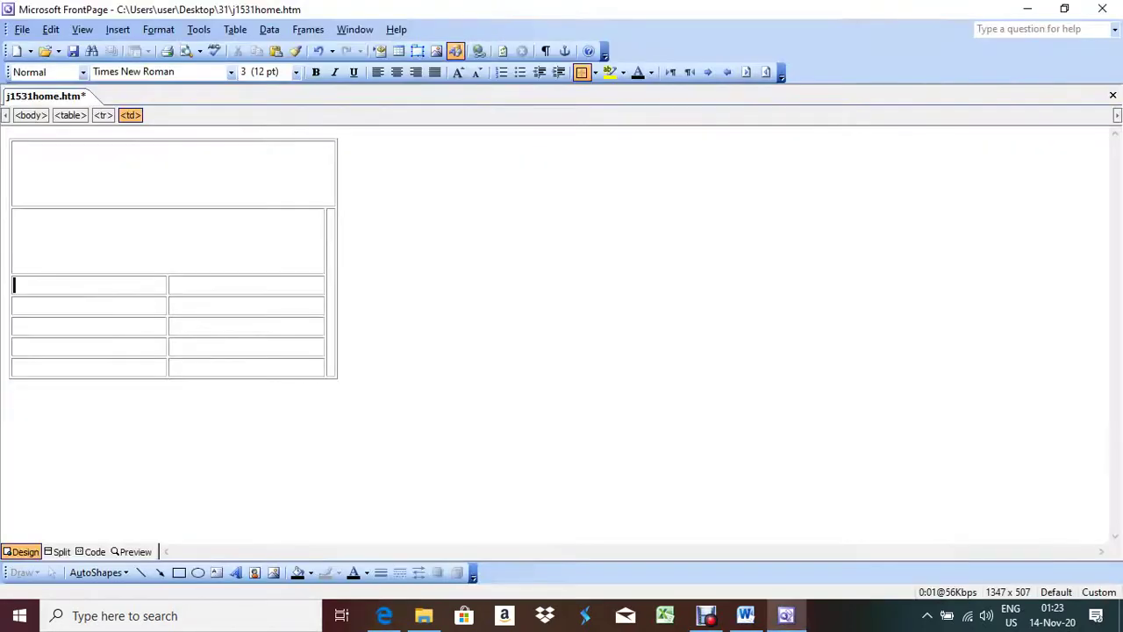
Step: Size the first small lower-left cell to 100 × 100 pixels
right_click(100, 286)
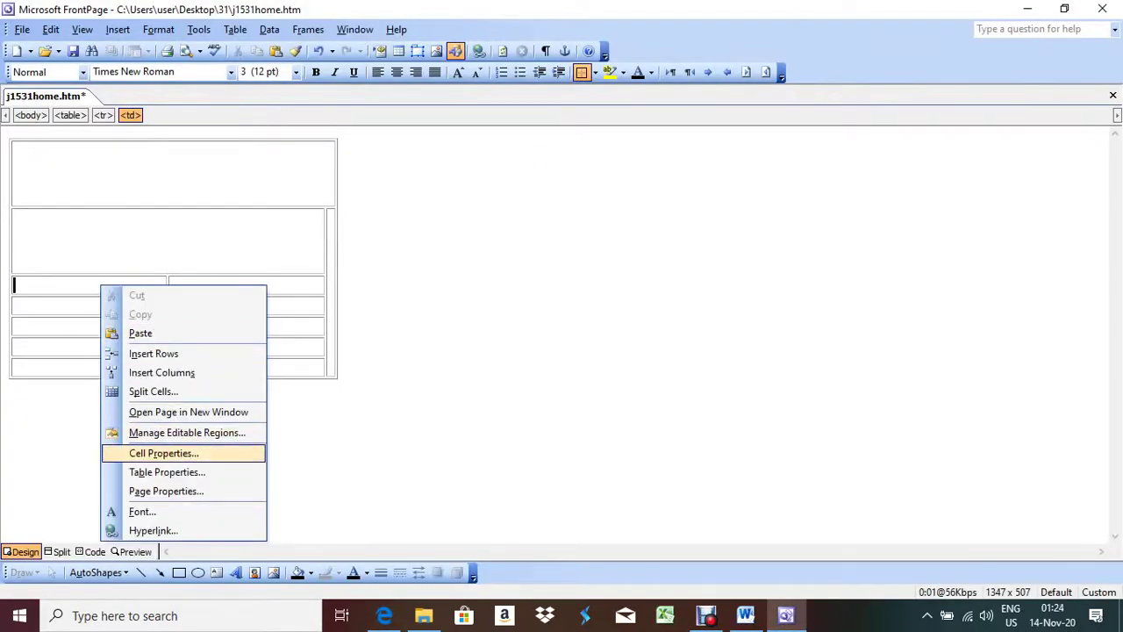
left_click(163, 453)
left_click(588, 185)
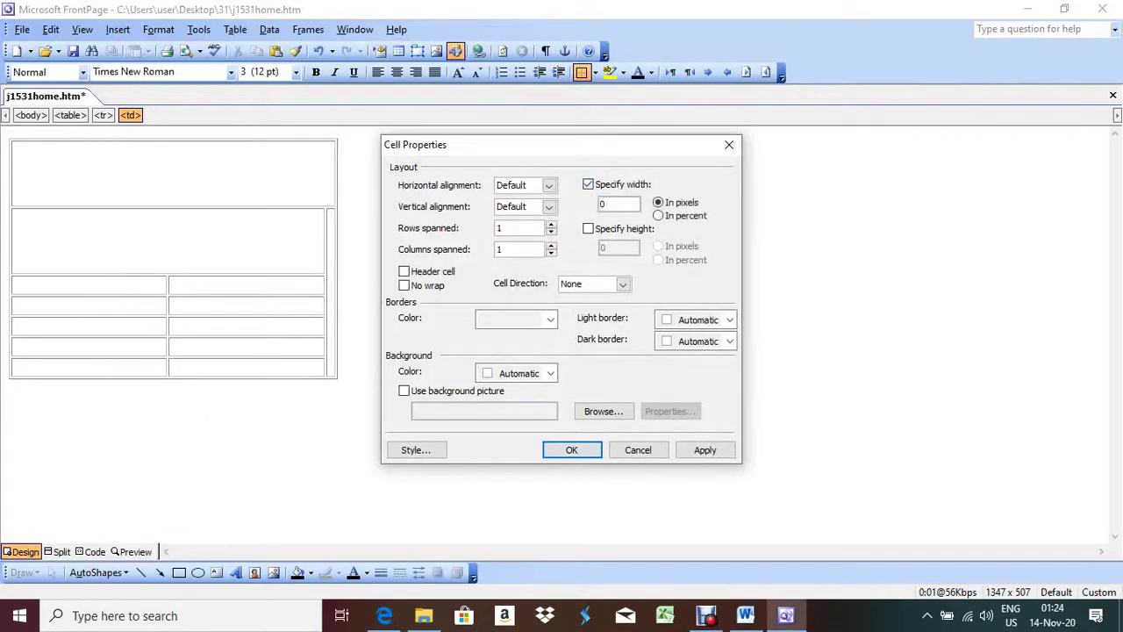
left_click(588, 228)
left_click(605, 204)
key("BackSpace")
type("1")
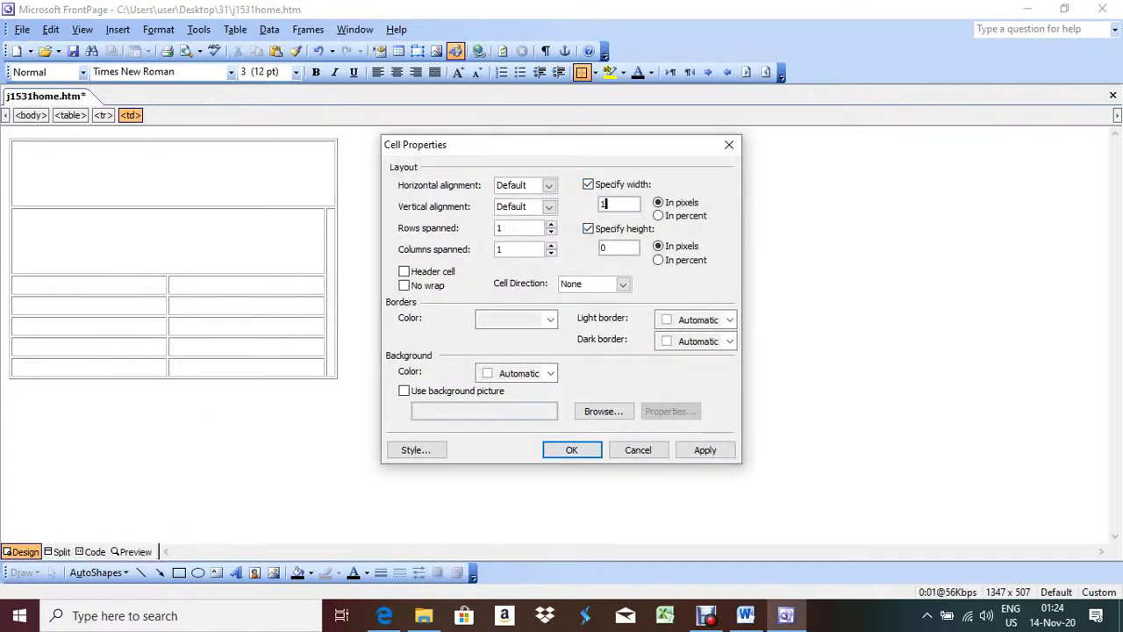
type("00")
key("shift+Home")
key("Tab")
key("Tab")
key("Tab")
type("100")
key("alt+a")
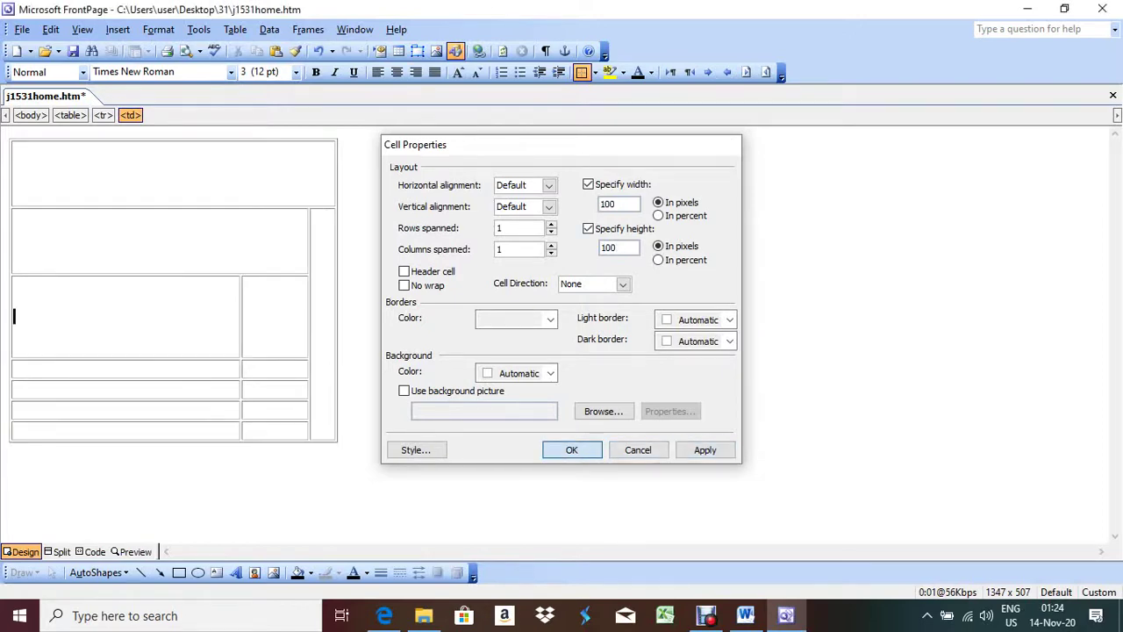
key("Return")
left_click(384, 615)
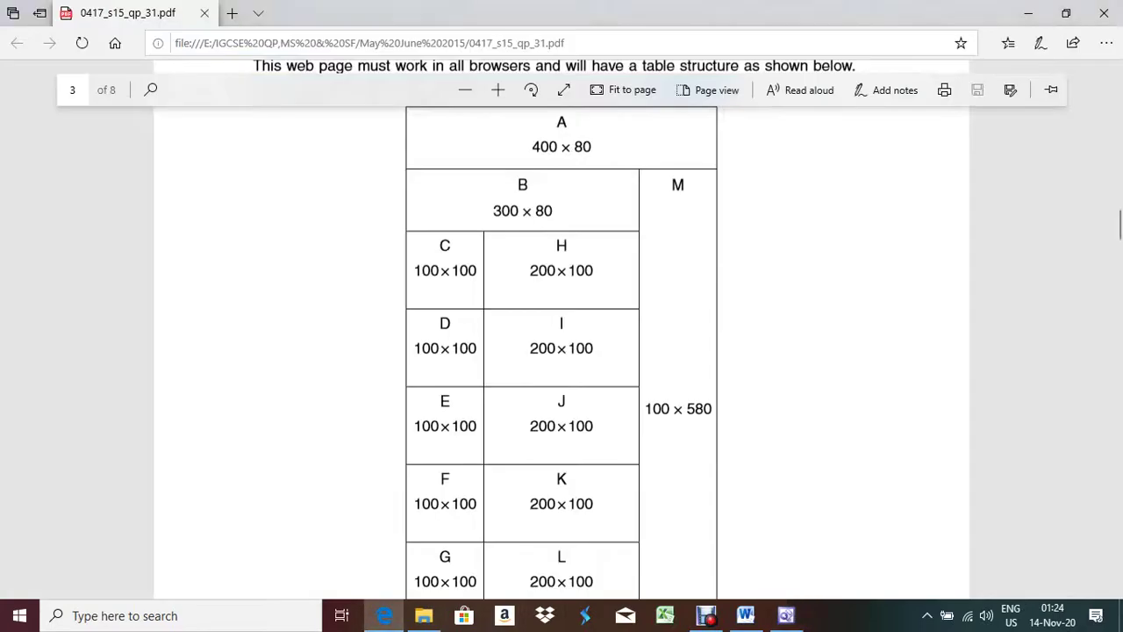
scroll(561, 351, "down", 3)
left_click(385, 615)
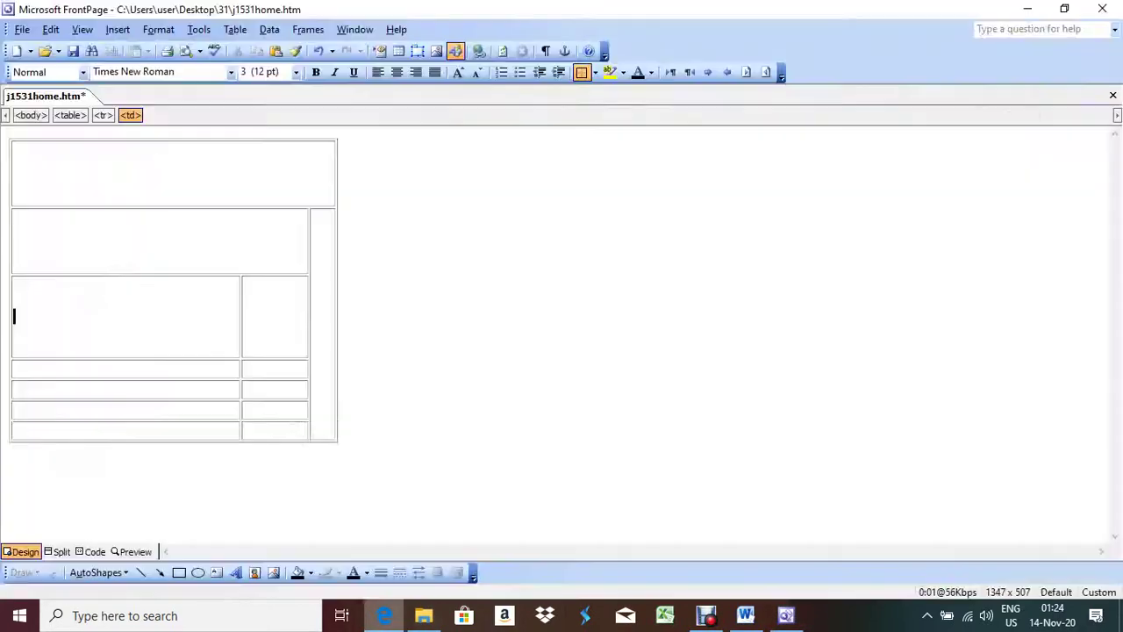
Step: Set the second left-column cell to 100 × 100 pixels
right_click(163, 310)
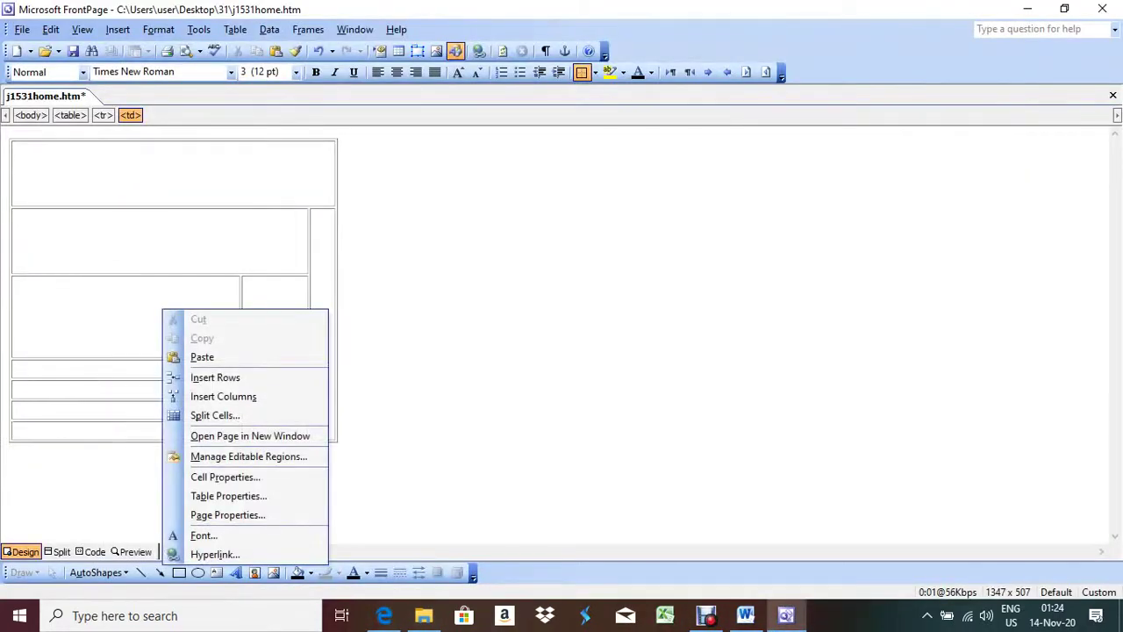
left_click(225, 476)
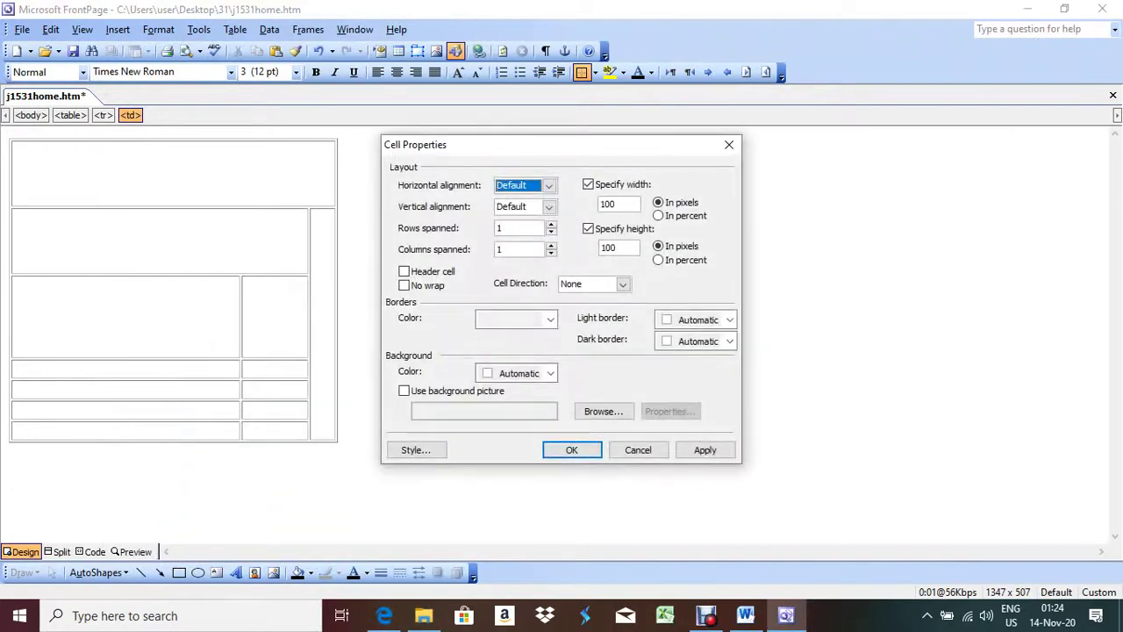
left_click(571, 449)
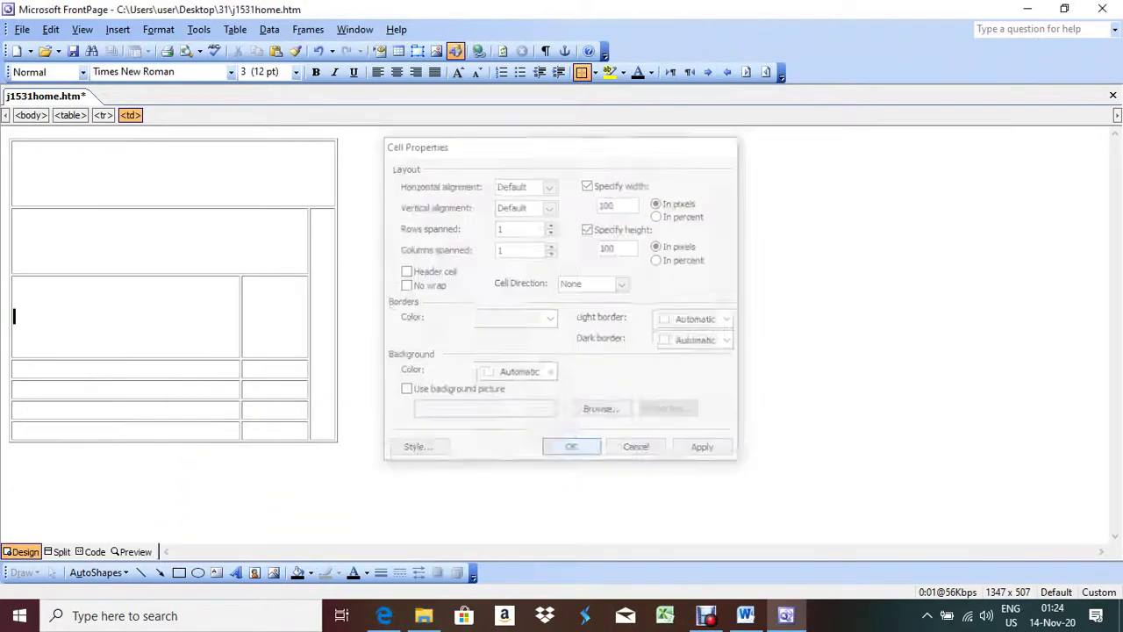
left_click(105, 368)
right_click(105, 368)
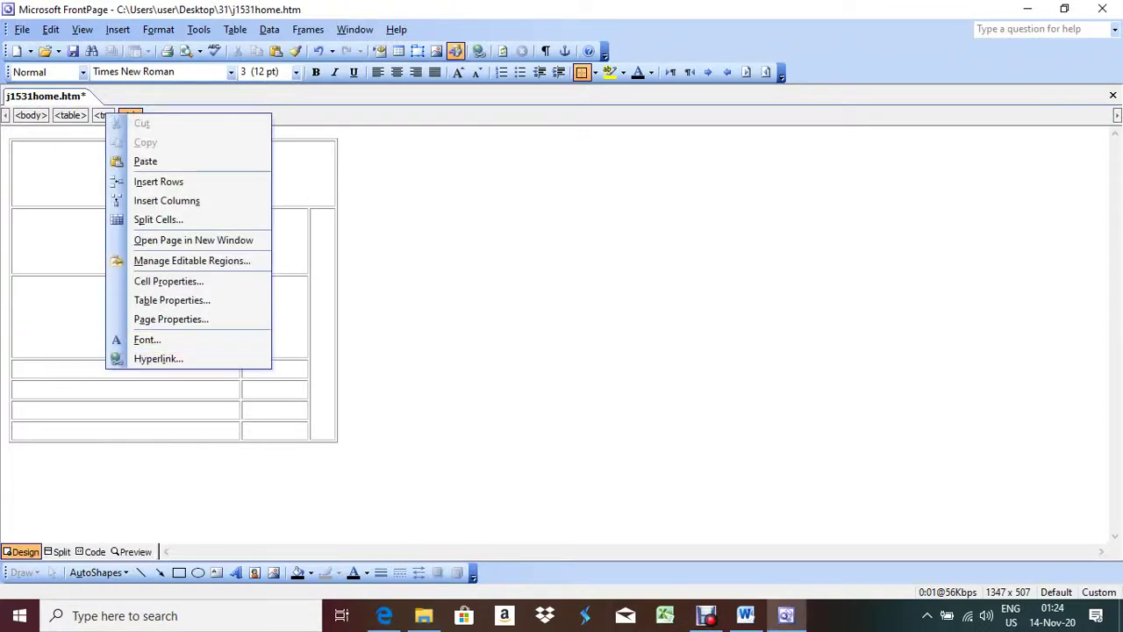
left_click(169, 280)
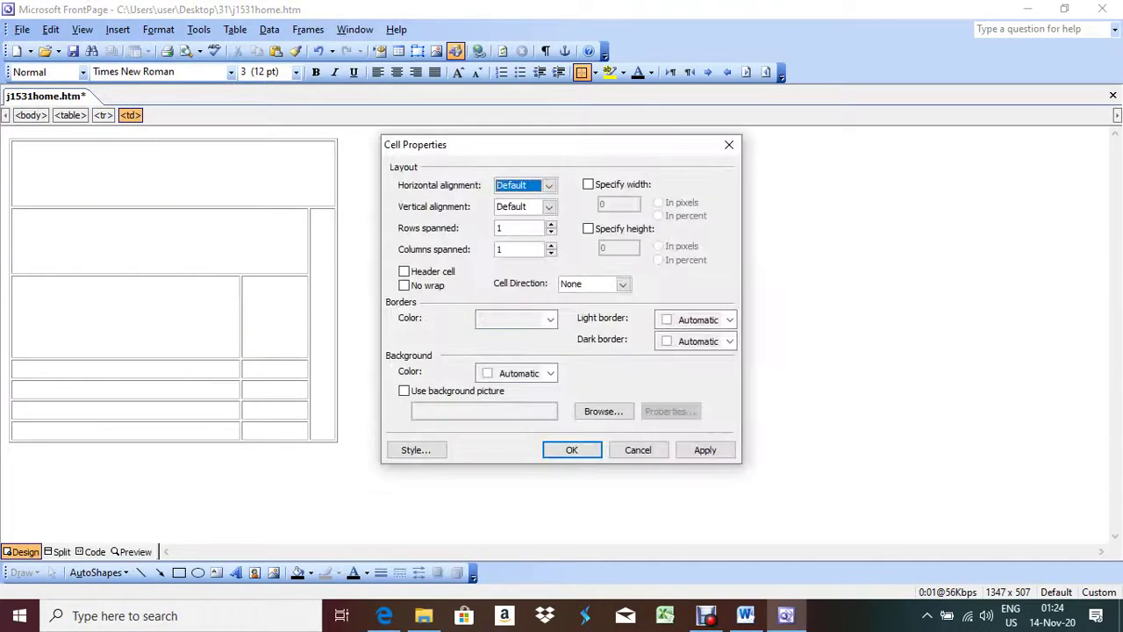
left_click(588, 184)
left_click(588, 228)
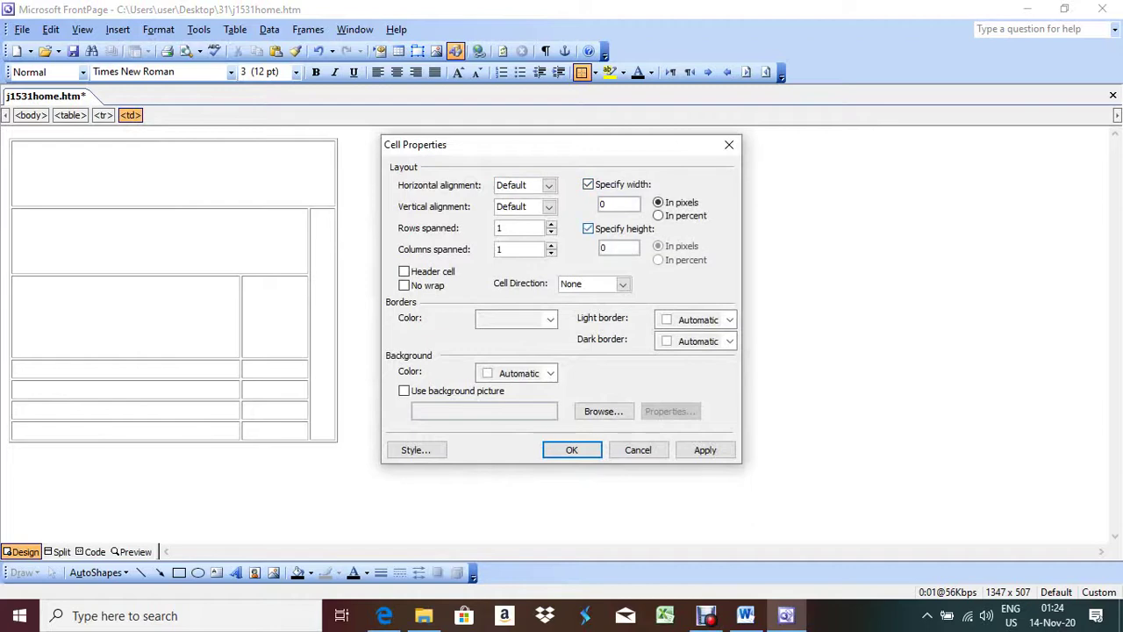
double_click(603, 204)
type("100")
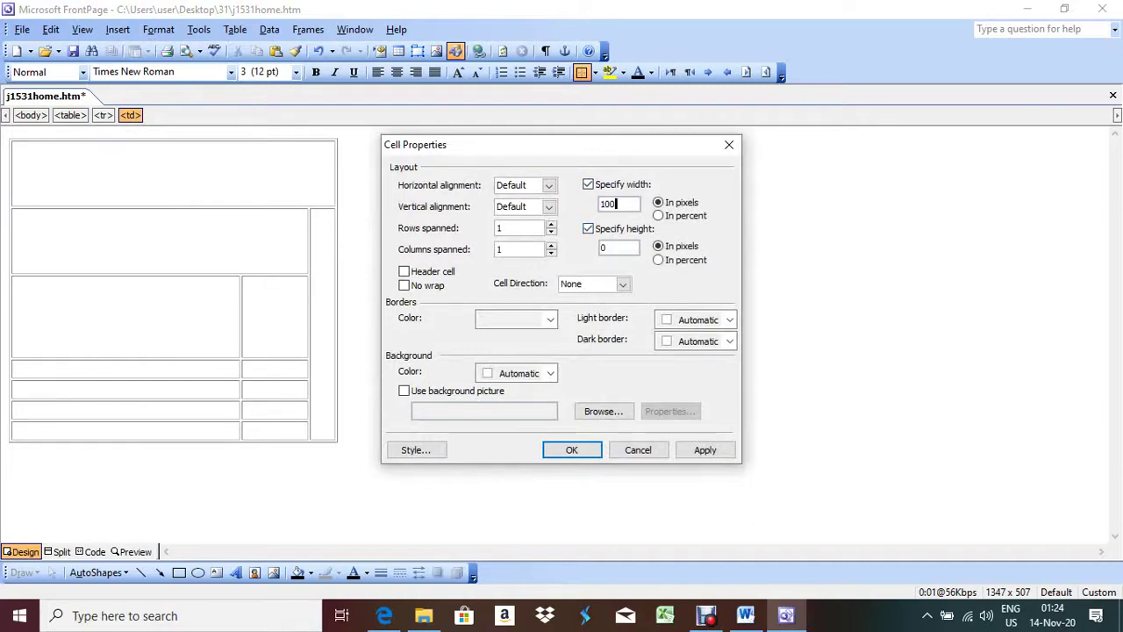
double_click(603, 247)
type("100")
left_click(704, 449)
left_click(571, 449)
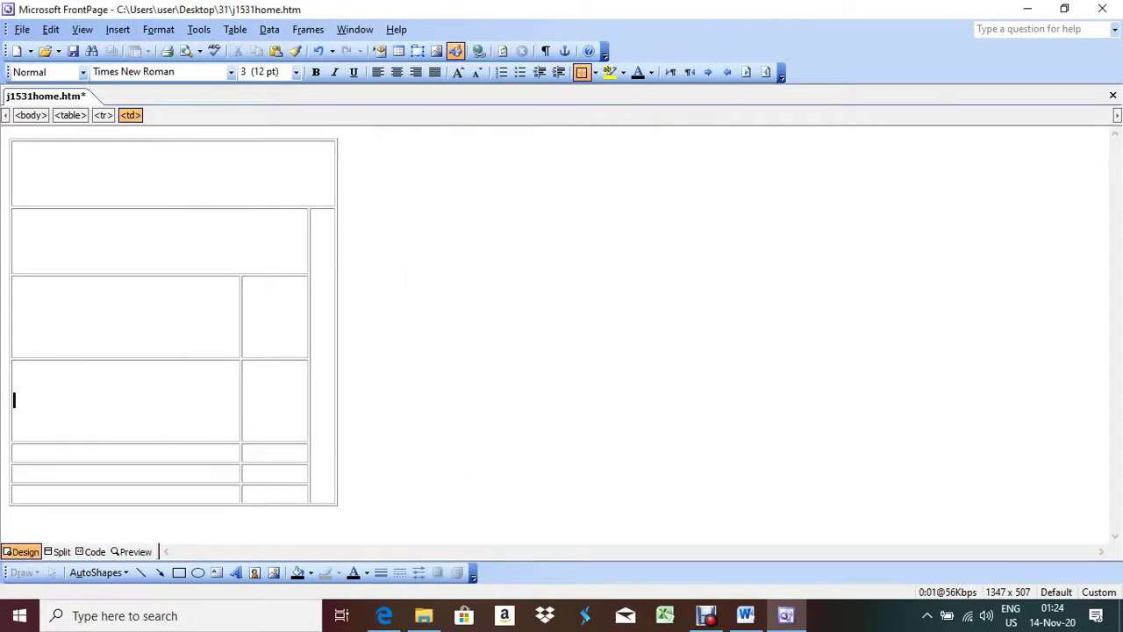
Step: Give the third left cell a fixed 100 × 100 pixel size
left_click(197, 453)
right_click(197, 455)
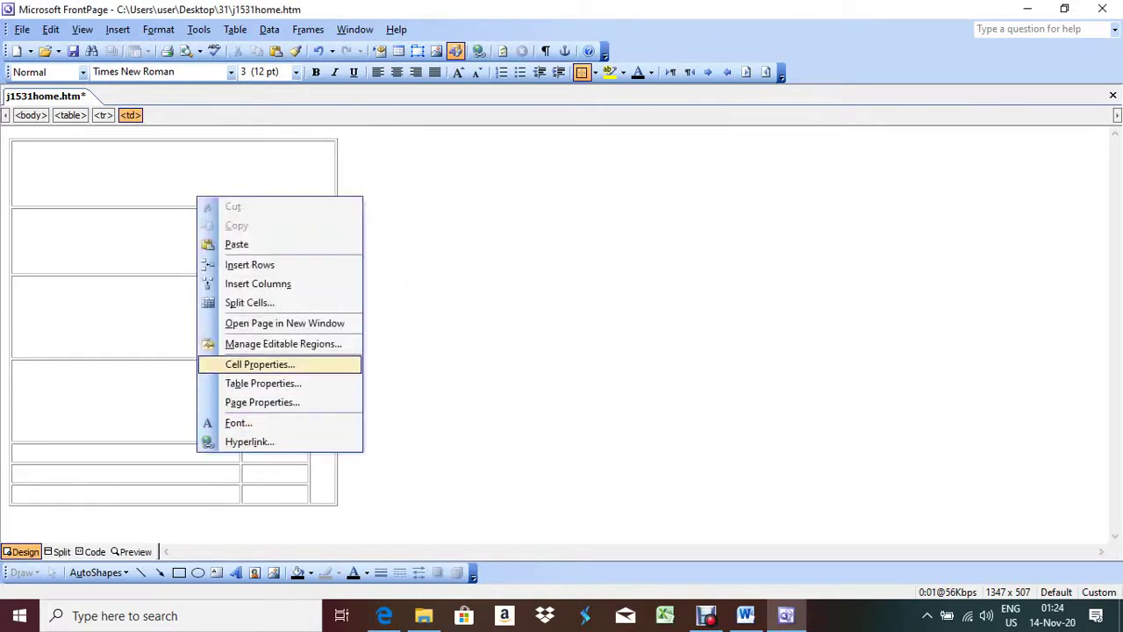
key("Return")
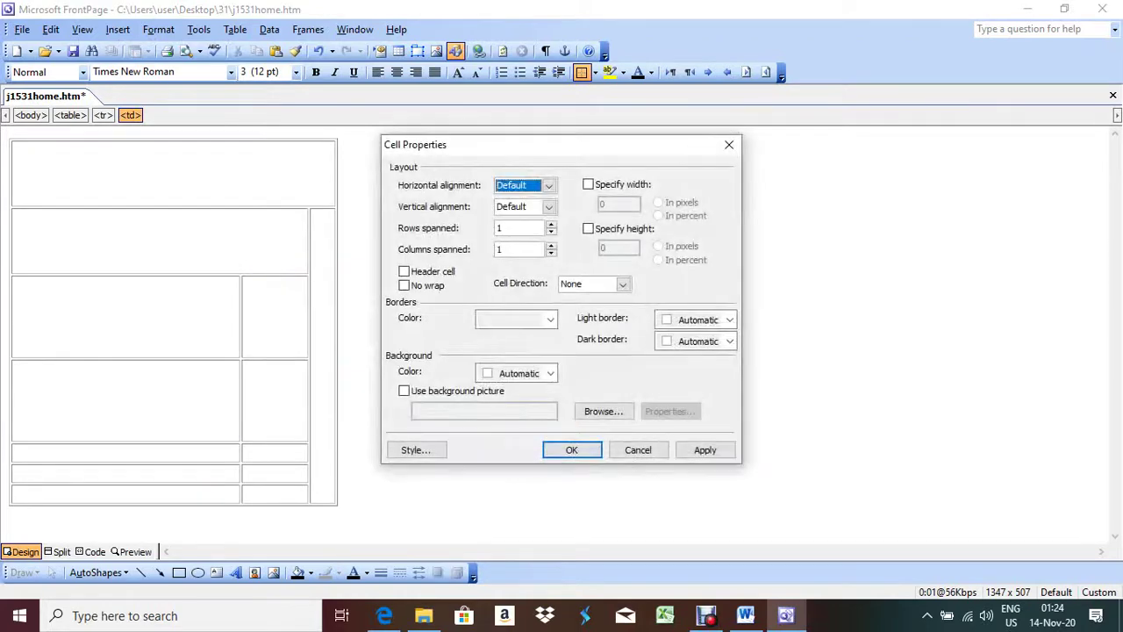
key("alt+w")
key("alt+g")
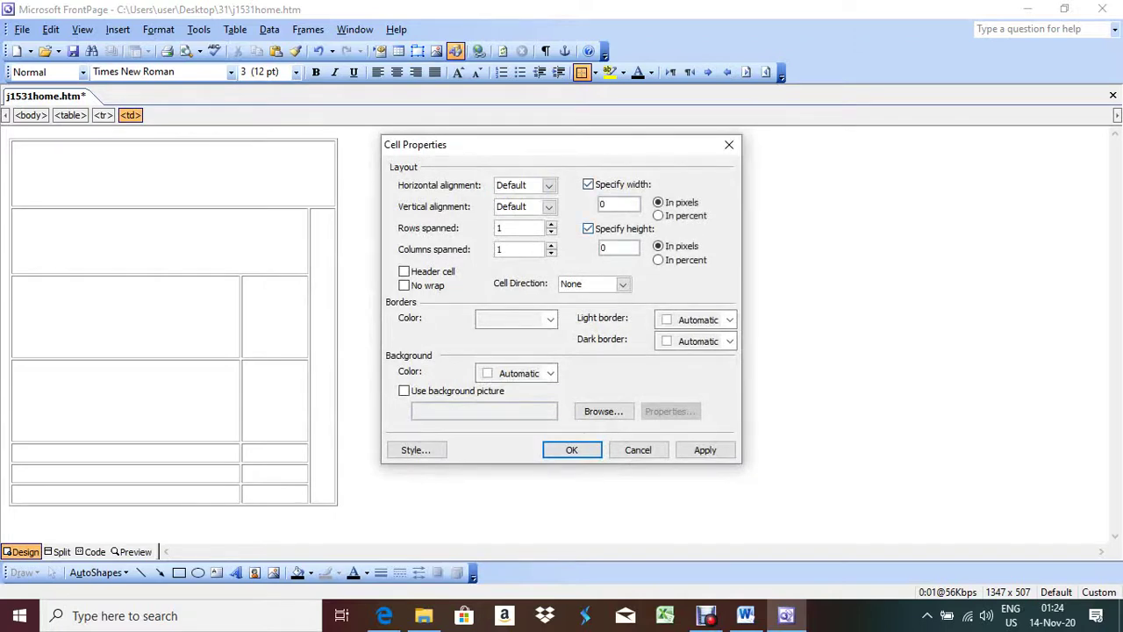
left_click(619, 204)
type("100")
key("Tab")
type("100")
key("alt+a")
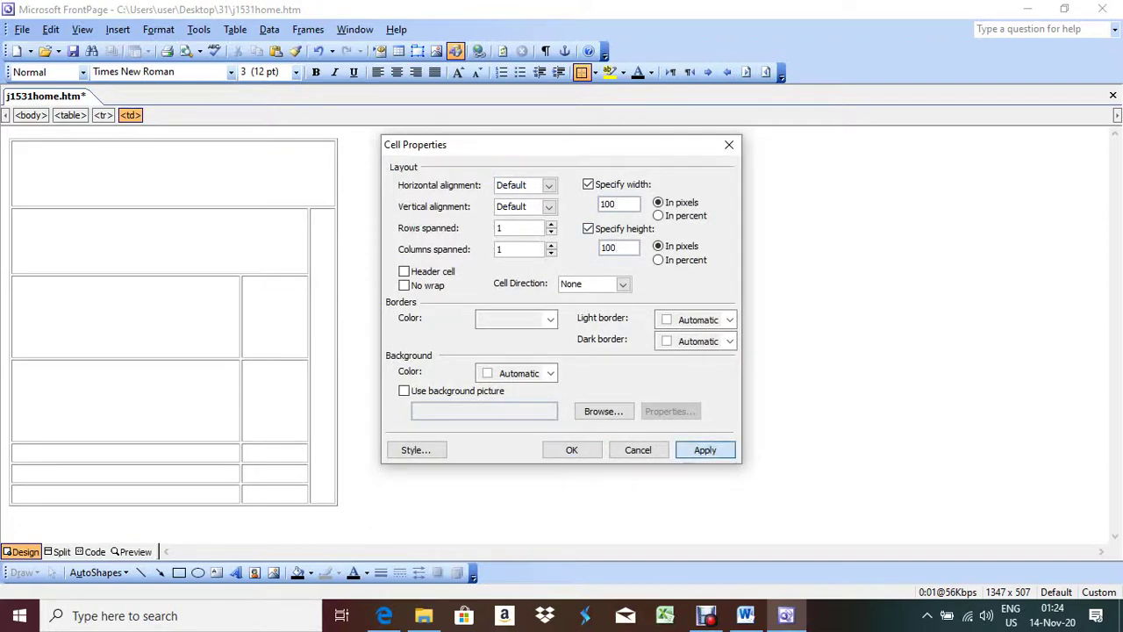
key("Return")
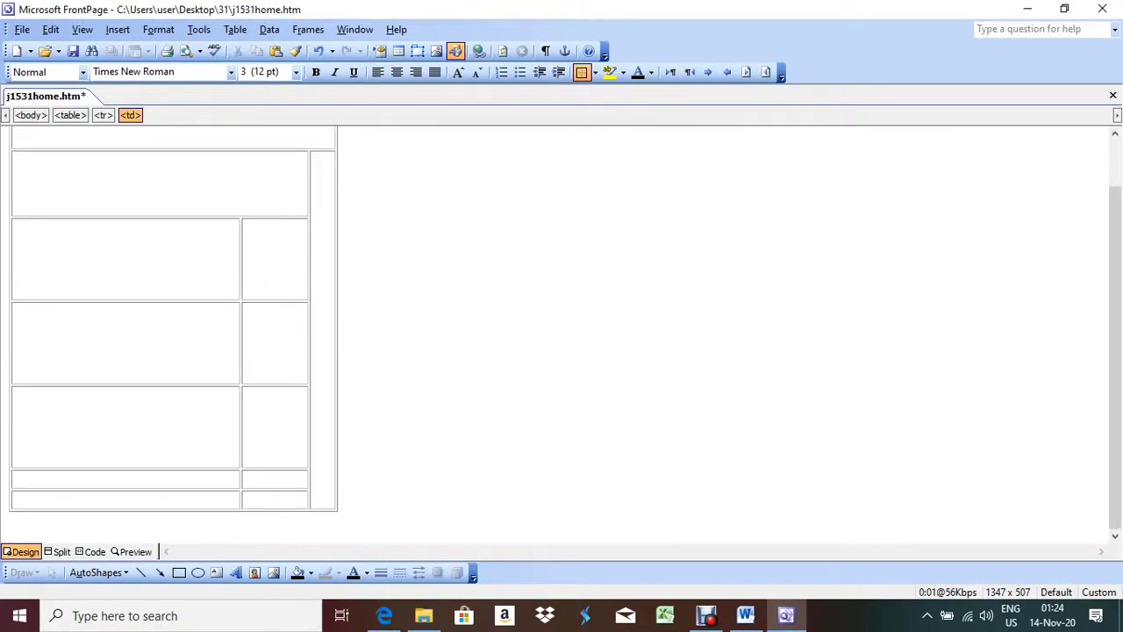
Step: Make the fourth left cell 100 × 100 pixels as well
right_click(157, 478)
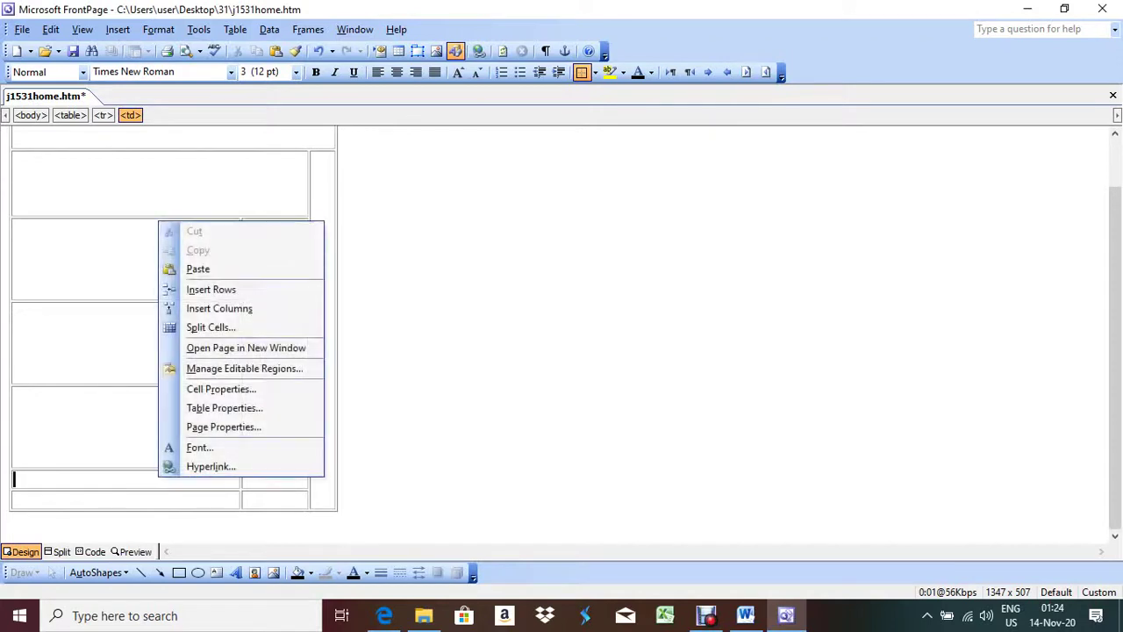
key("Return")
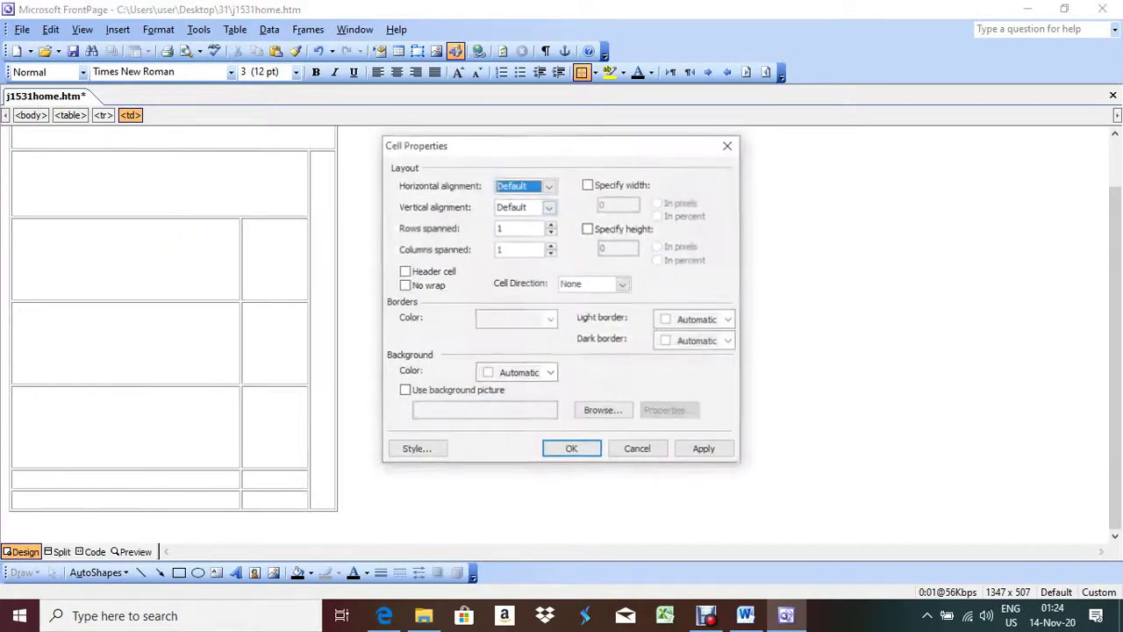
key("alt+w")
key("alt+g")
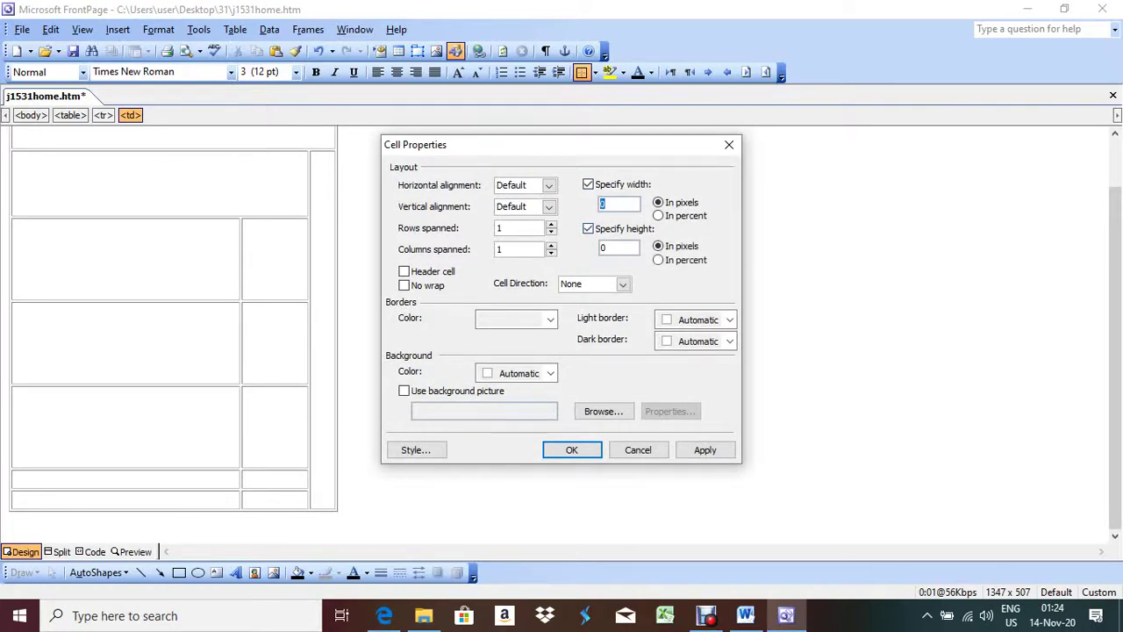
type("100100")
key("Return")
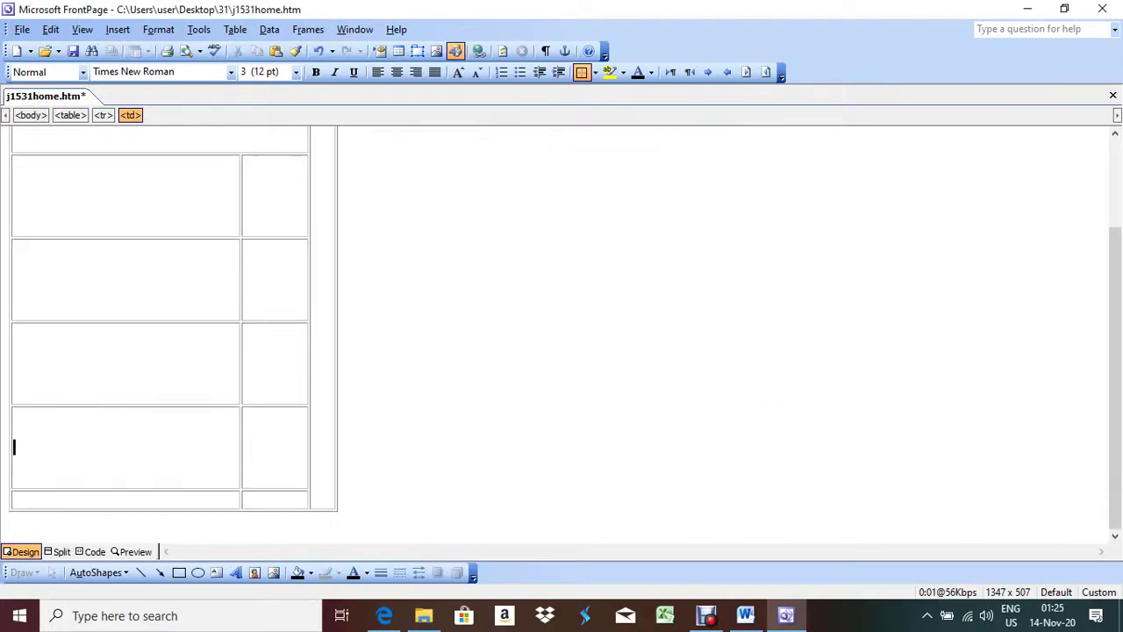
Step: Set another left cell to 100 × 100 pixels and recheck the required sizes in the question paper
right_click(187, 246)
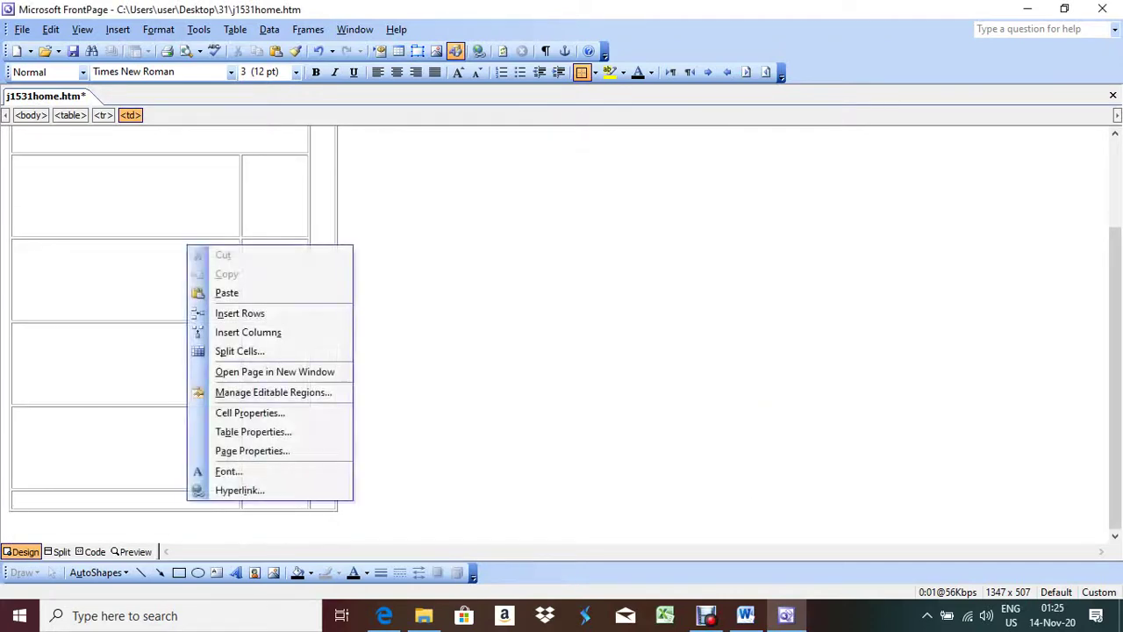
left_click(250, 413)
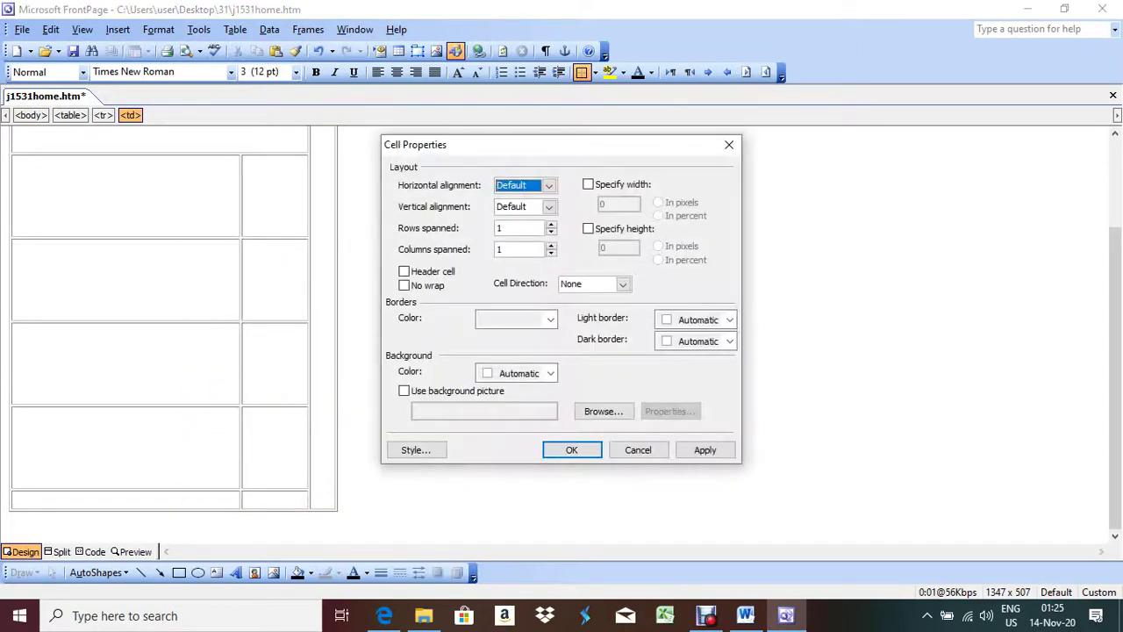
key("alt+w")
key("alt+g")
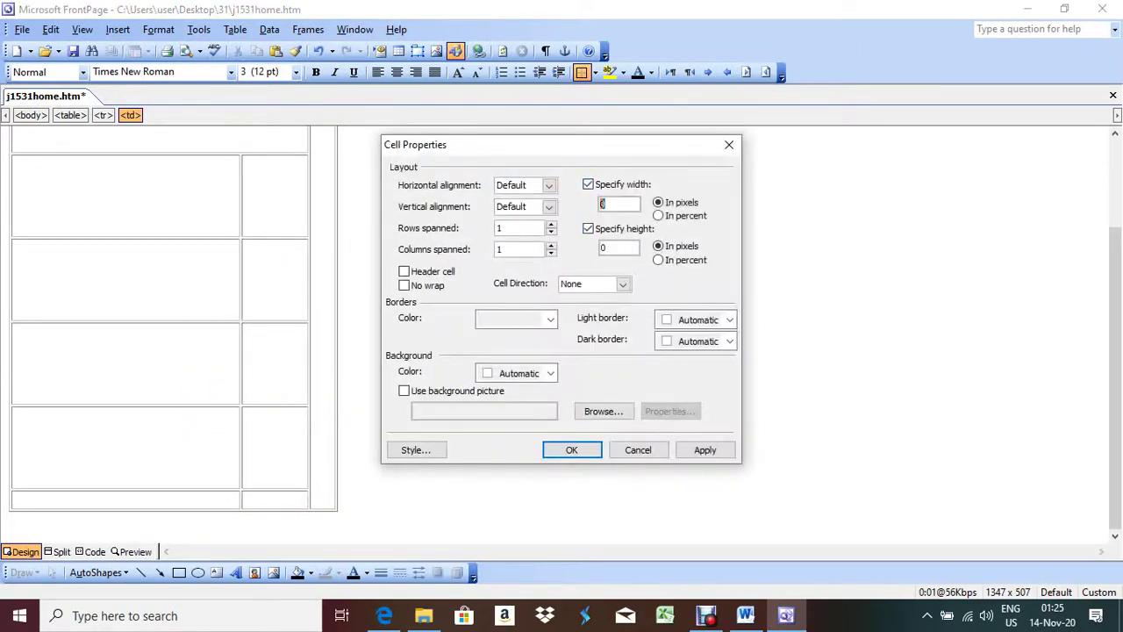
type("100")
key("Tab")
key("Tab")
key("Tab")
type("100")
left_click(705, 449)
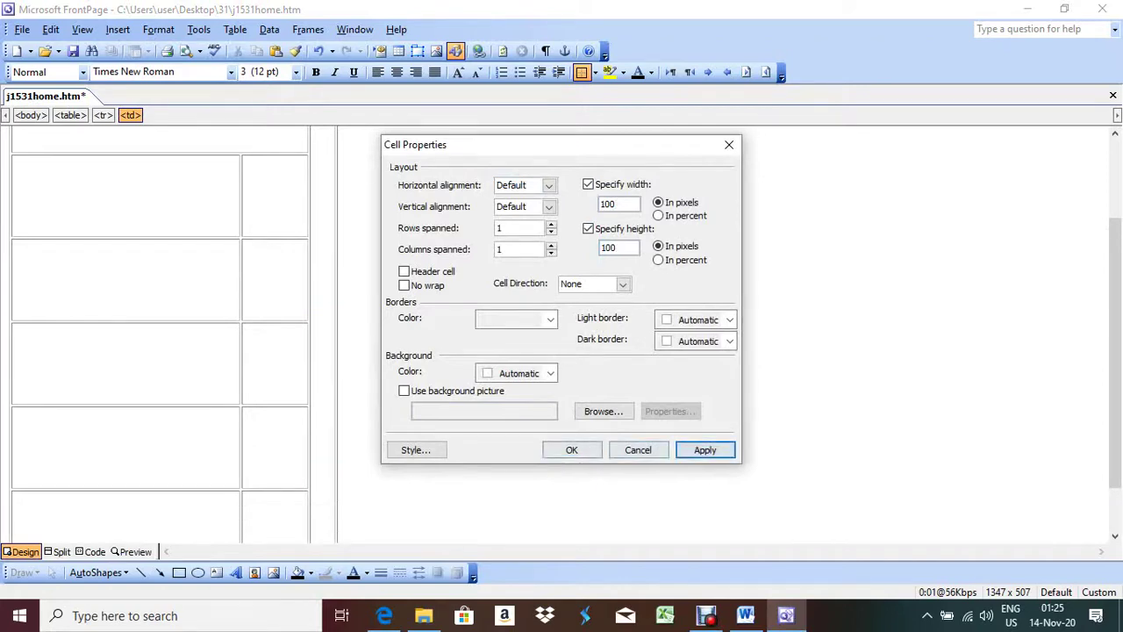
left_click(571, 449)
key("alt+Tab")
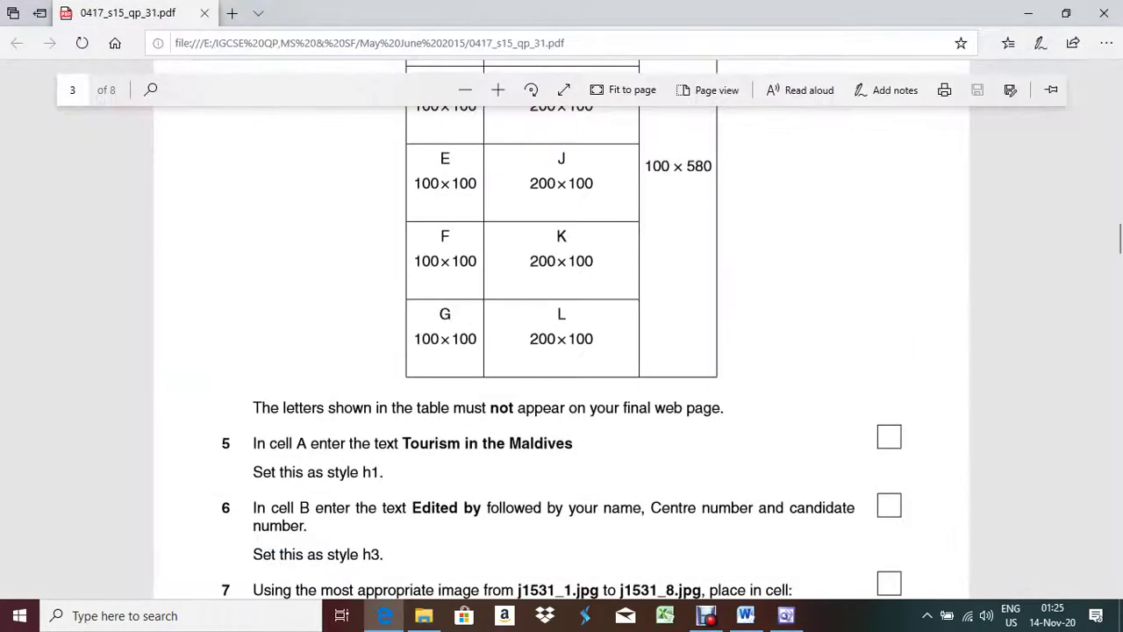
scroll(561, 334, "up", 2)
scroll(561, 333, "up", 1)
key("alt+Tab")
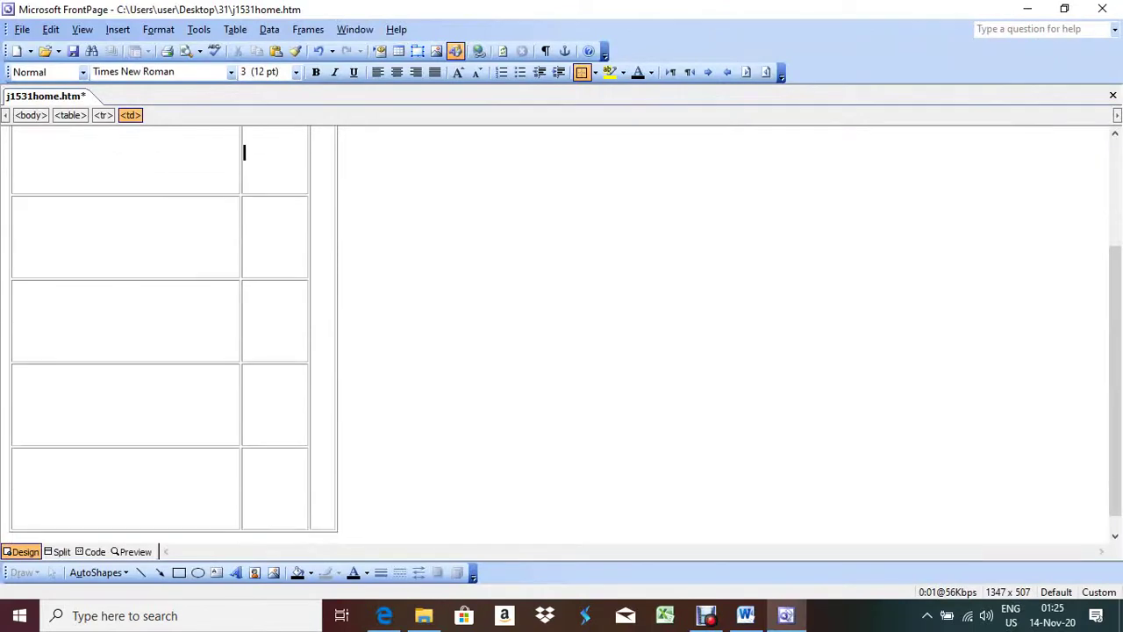
Step: Make the first right-column cell 200 × 100 pixels
key("shift+F10")
key("Down")
key("Down")
key("Down")
key("Down")
key("Down")
key("Down")
key("Down")
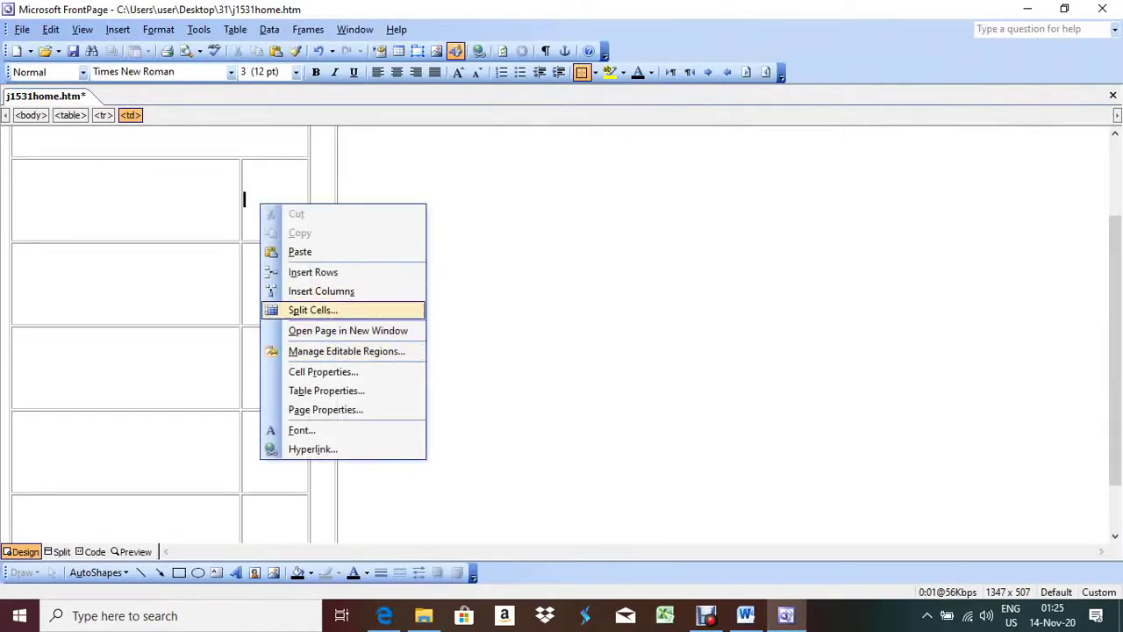
key("Return")
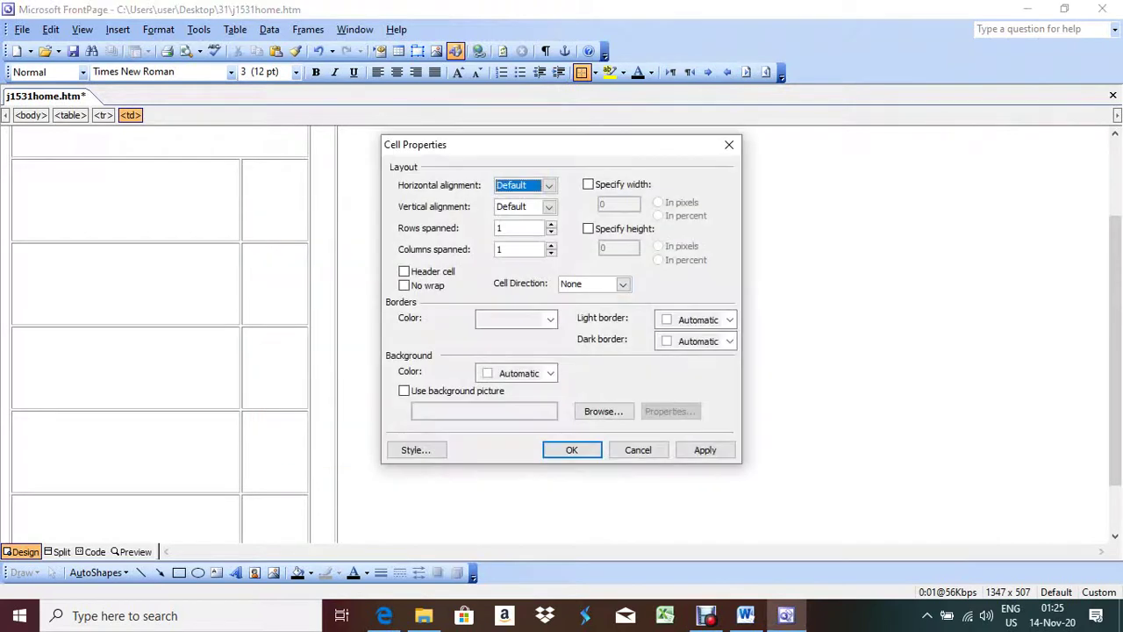
key("alt+w")
key("alt+g")
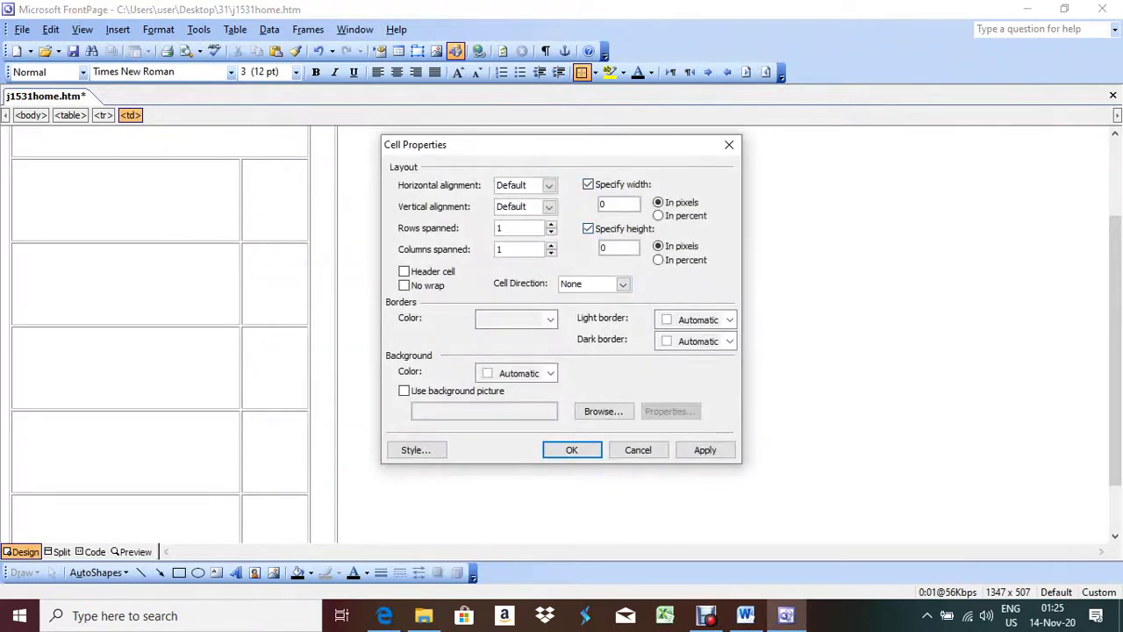
left_click(618, 204)
type("200")
left_click(619, 248)
type("100")
left_click(705, 449)
left_click(571, 449)
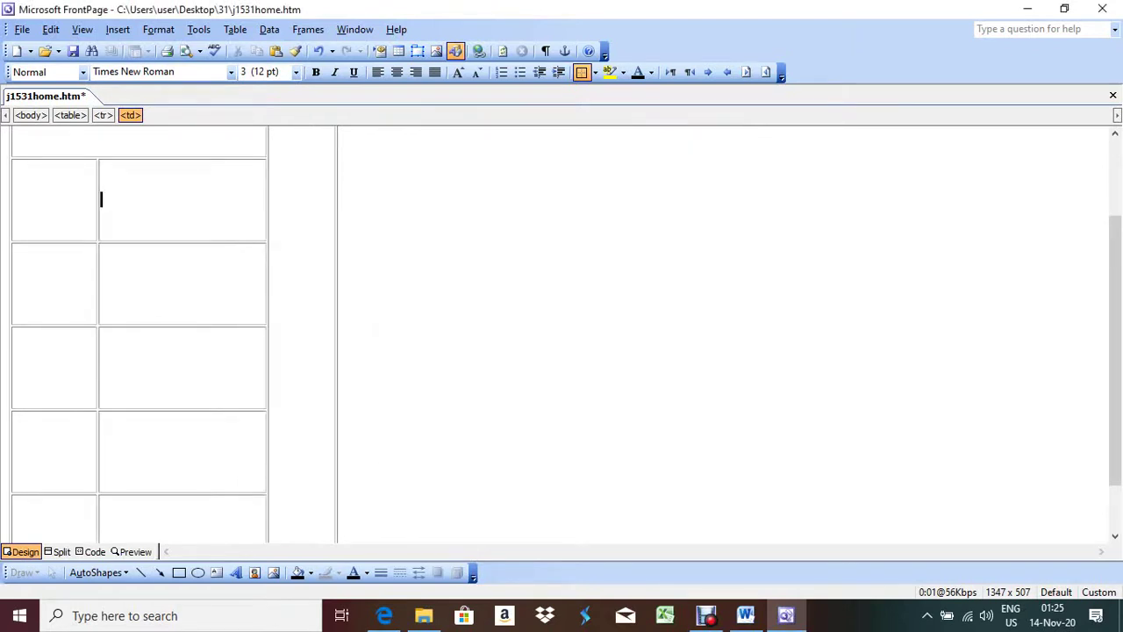
Step: Set the next right-column cell to 200 × 100 pixels
right_click(166, 288)
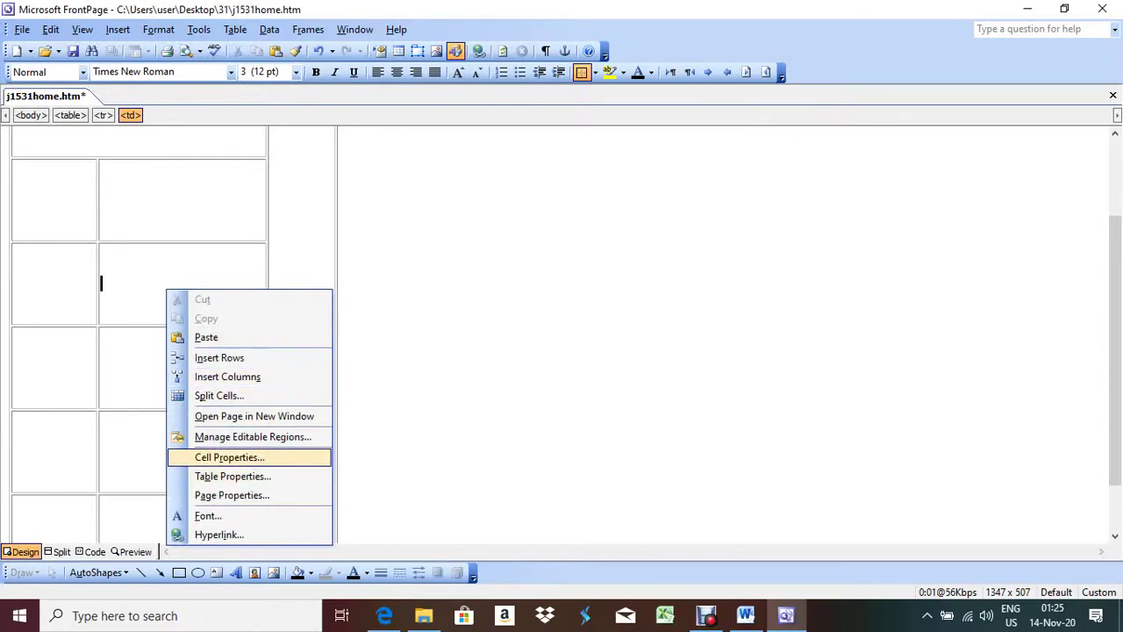
left_click(229, 457)
key("alt+w")
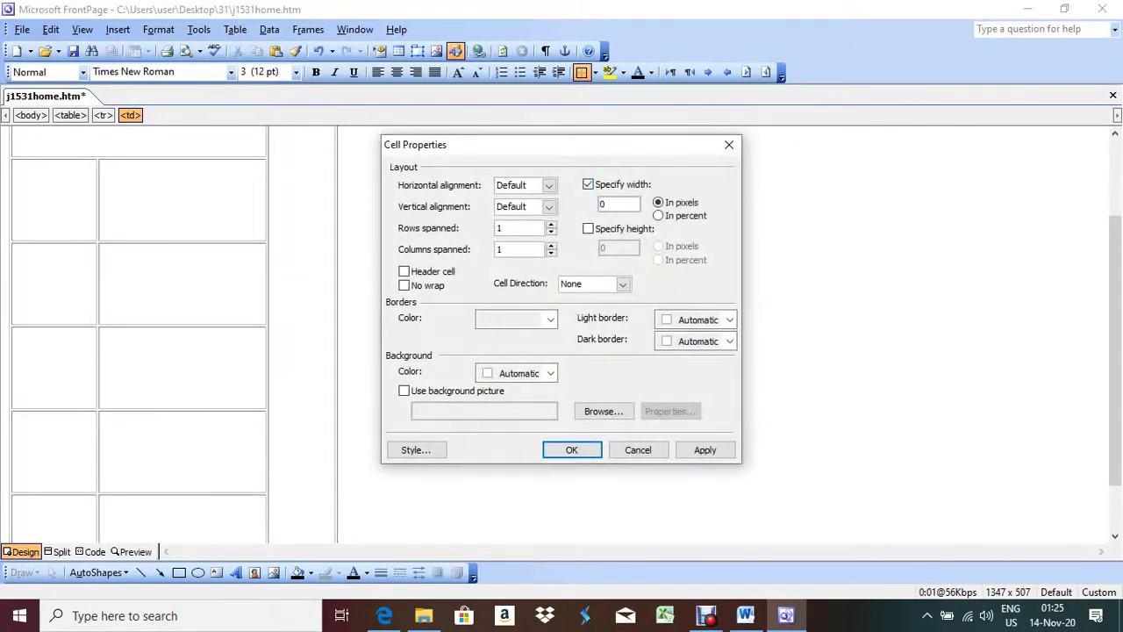
key("alt+g")
type("2")
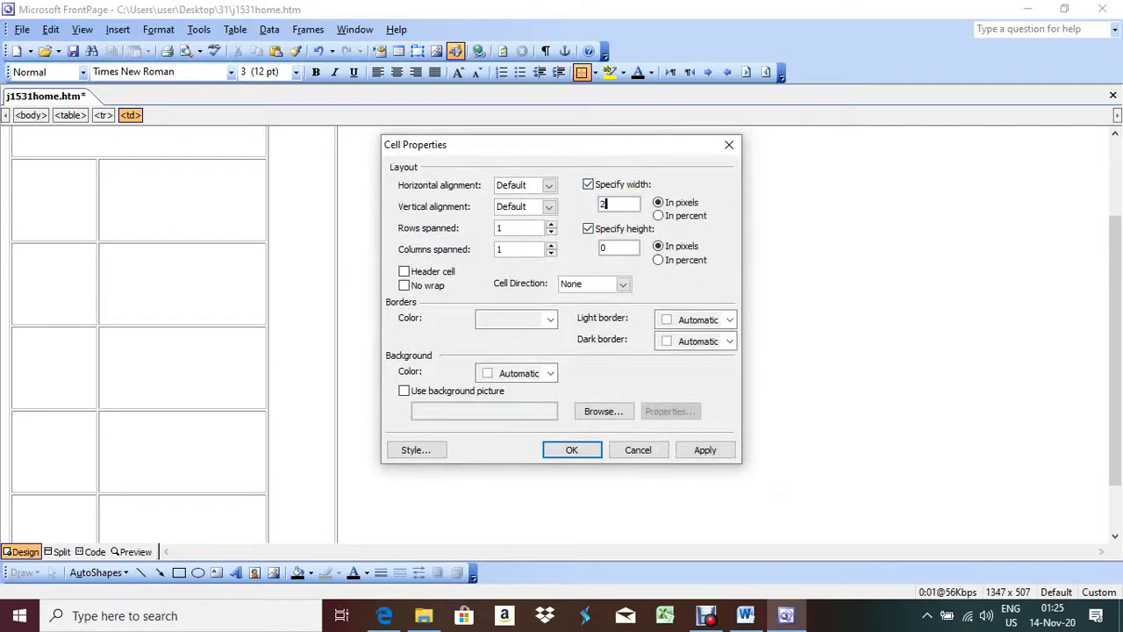
type("00100")
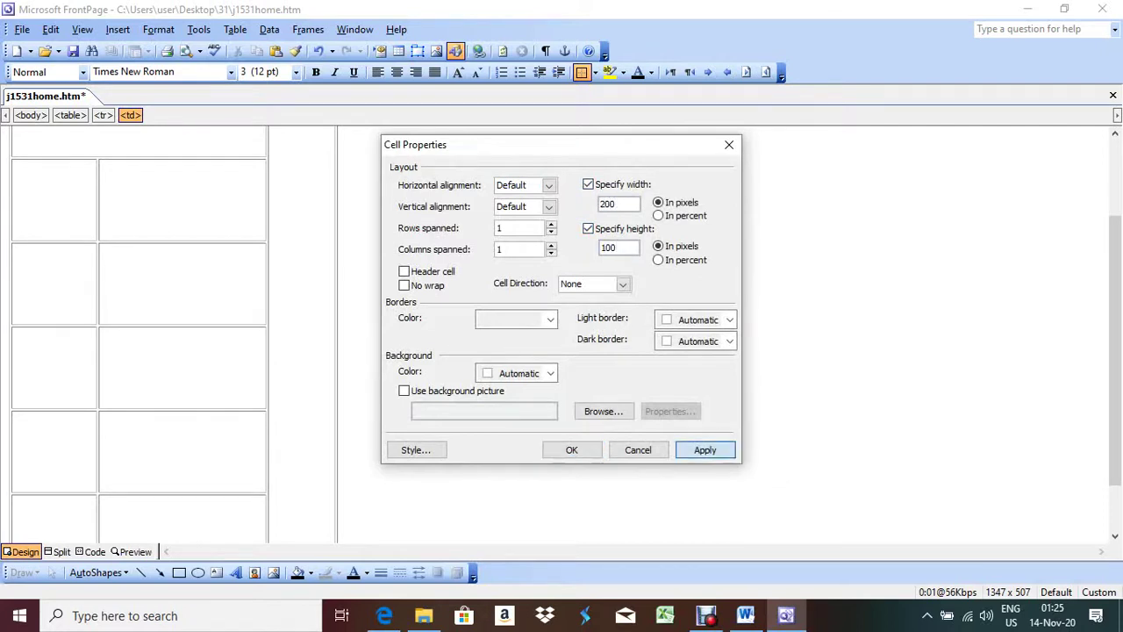
left_click(571, 449)
Step: Give the following right-column cell a 200 × 100 pixel size
right_click(175, 382)
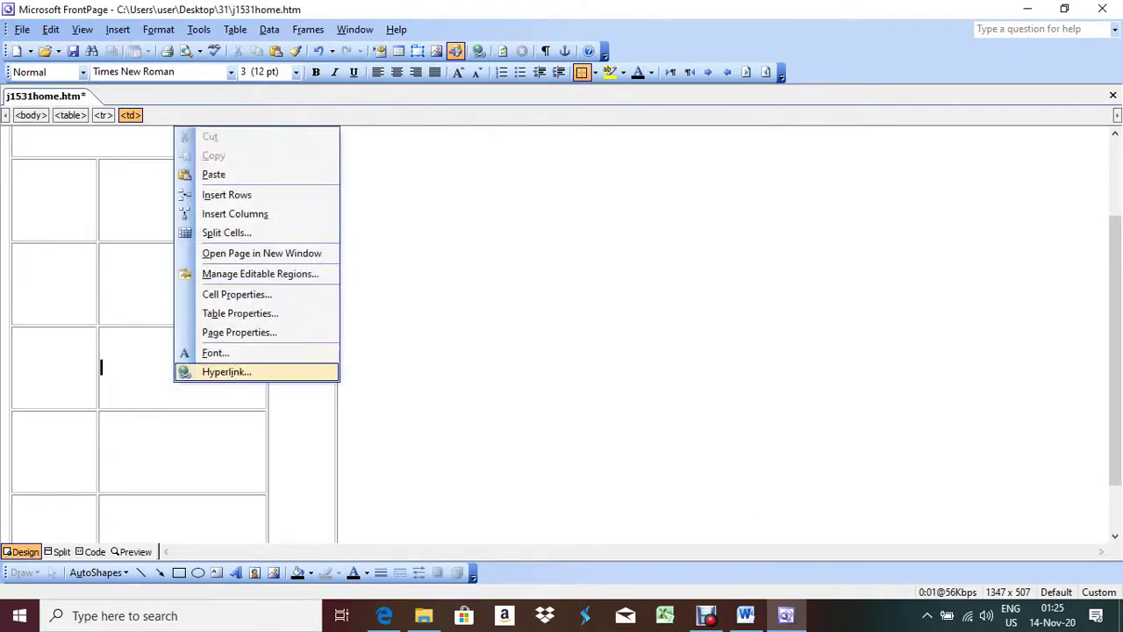
left_click(237, 294)
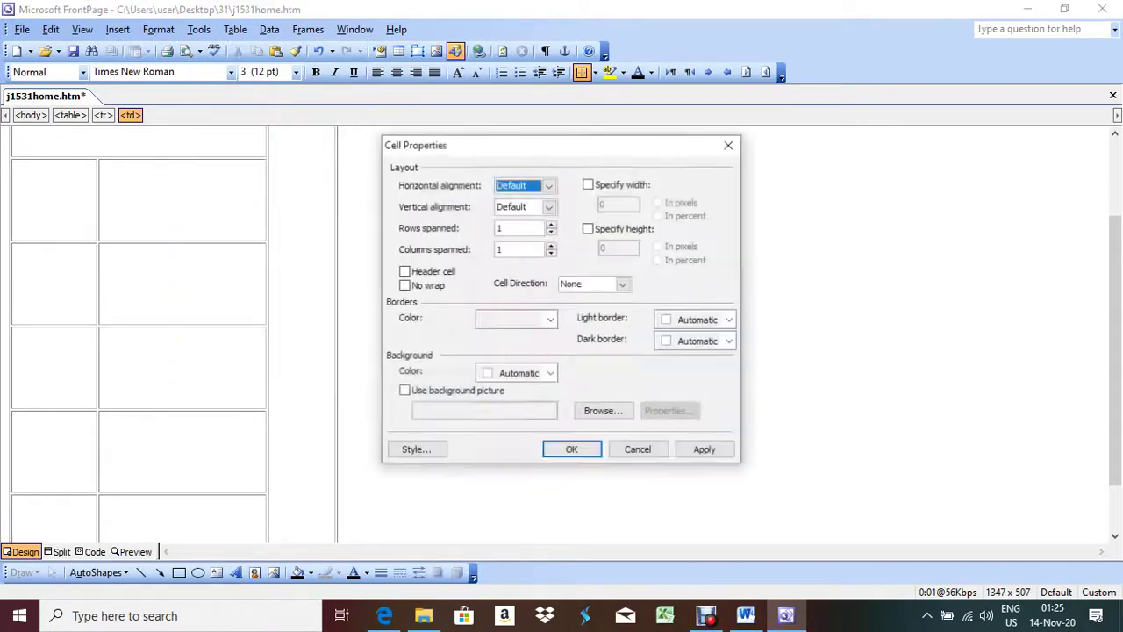
left_click(588, 184)
left_click(588, 228)
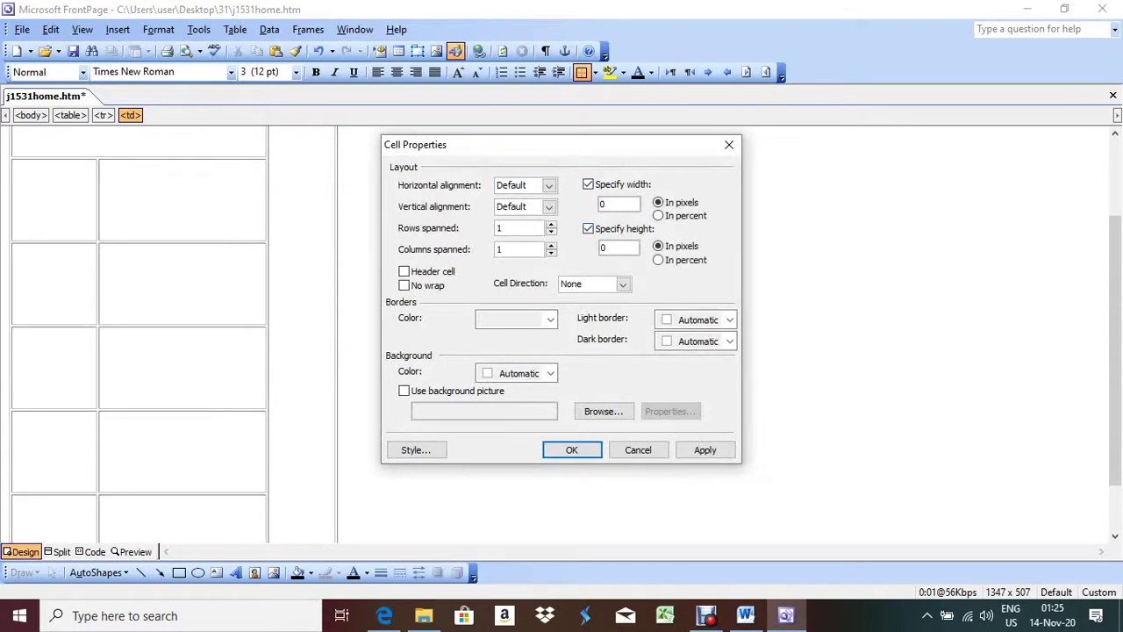
type("200")
double_click(605, 247)
type("100")
left_click(704, 449)
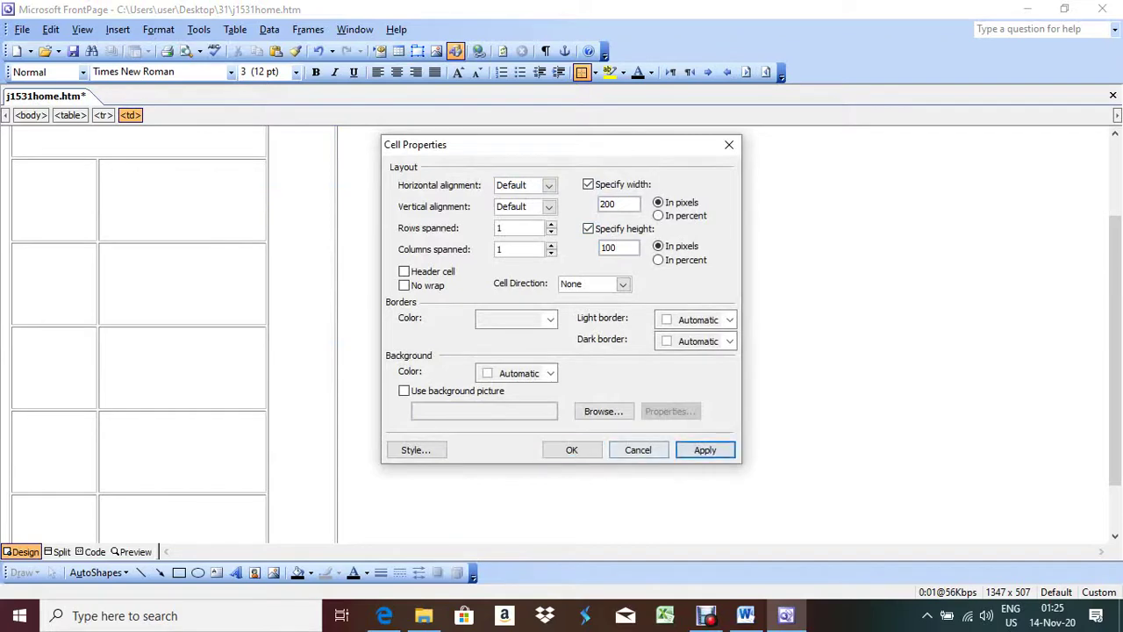
left_click(571, 449)
Step: Size the next cell down to 200 × 100 pixels
right_click(182, 447)
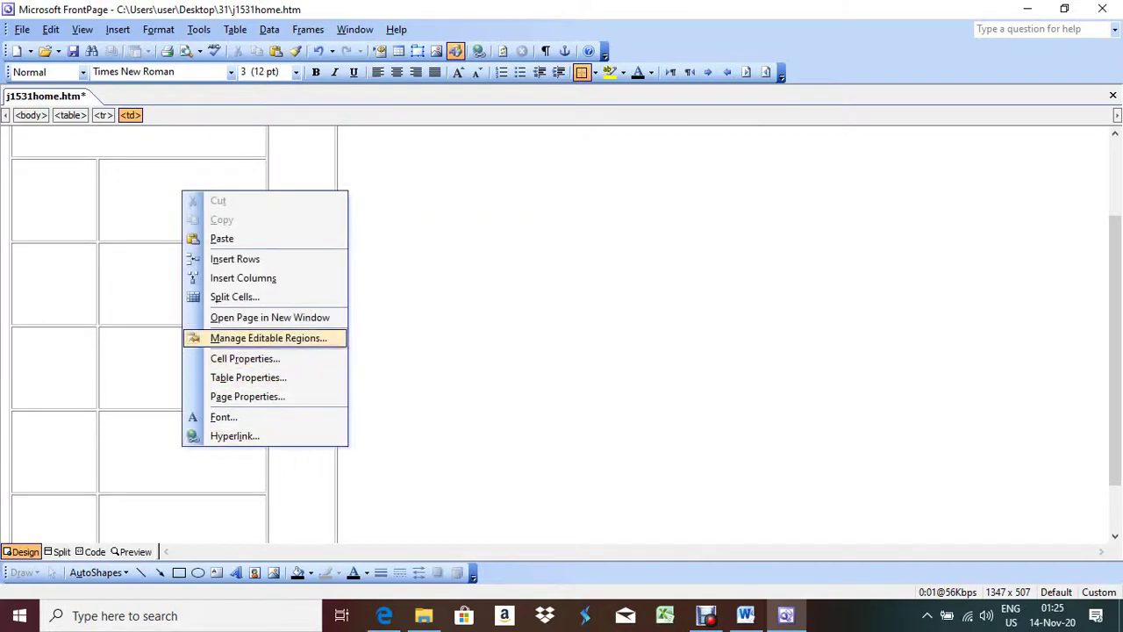
left_click(245, 358)
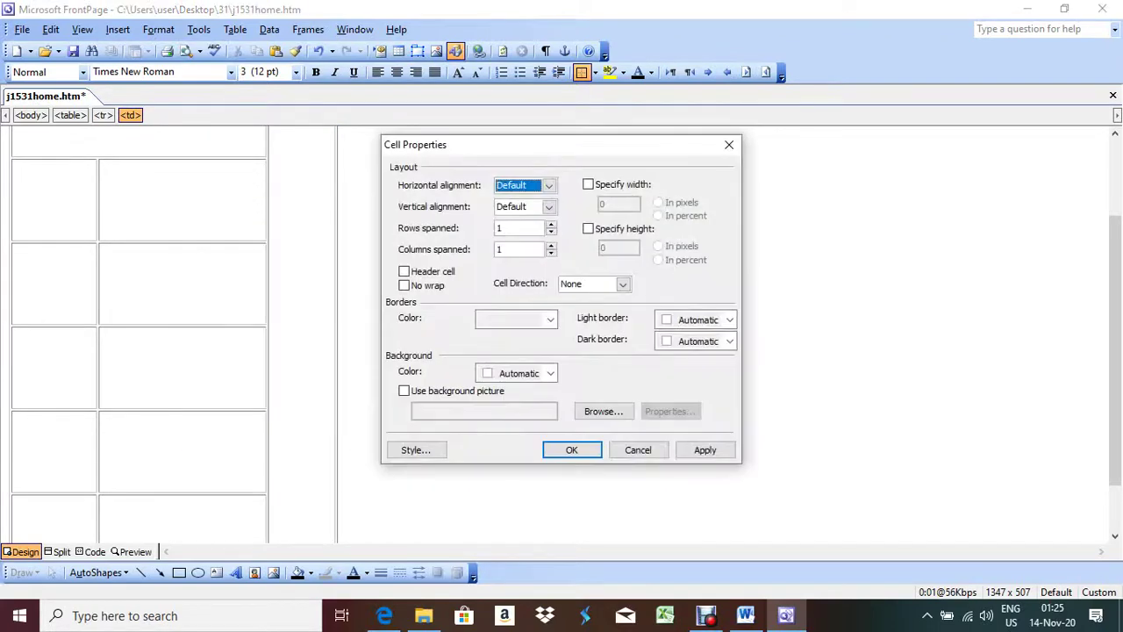
left_click(588, 184)
left_click(588, 228)
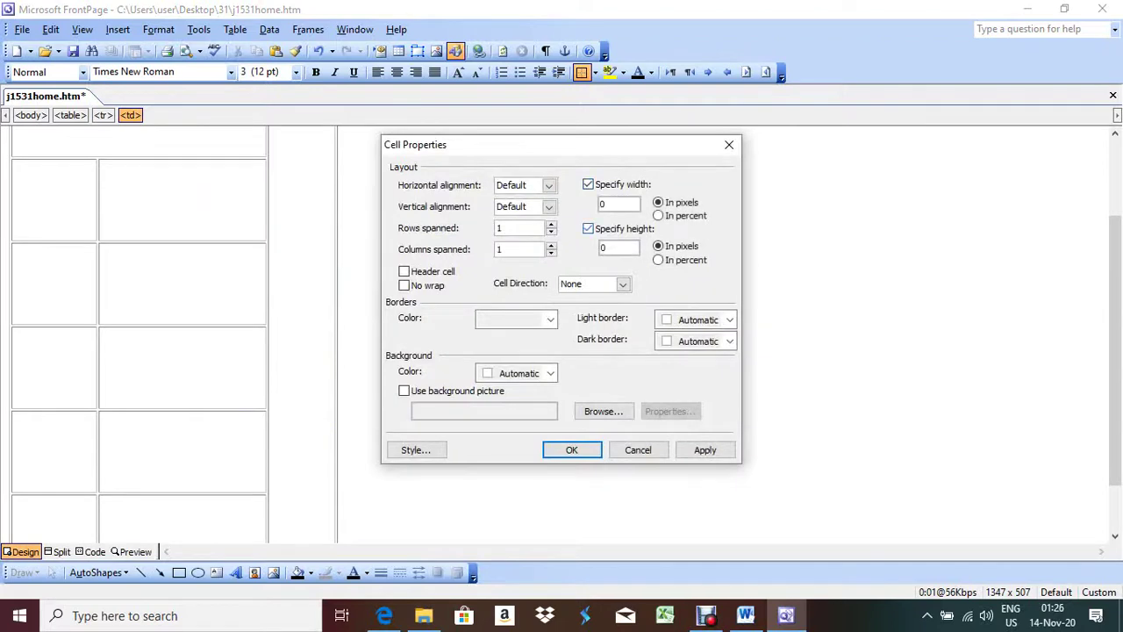
type("200")
key("Tab")
type("100")
left_click(704, 449)
left_click(571, 449)
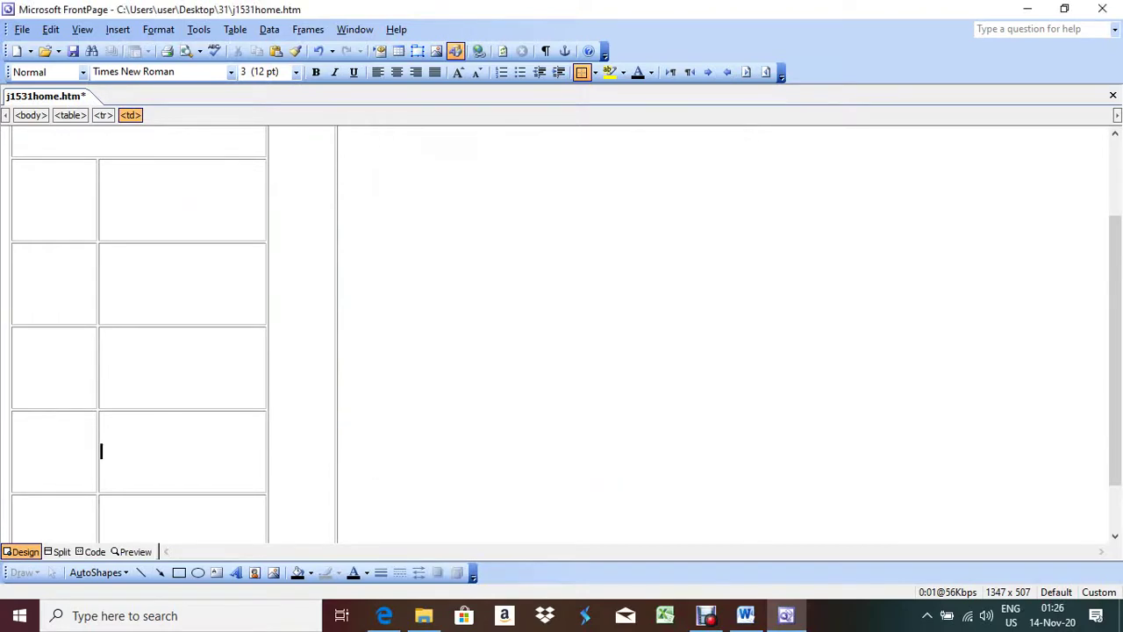
Step: Make the bottom wide cell 200 × 100 pixels and bring up the PDF diagram
right_click(204, 458)
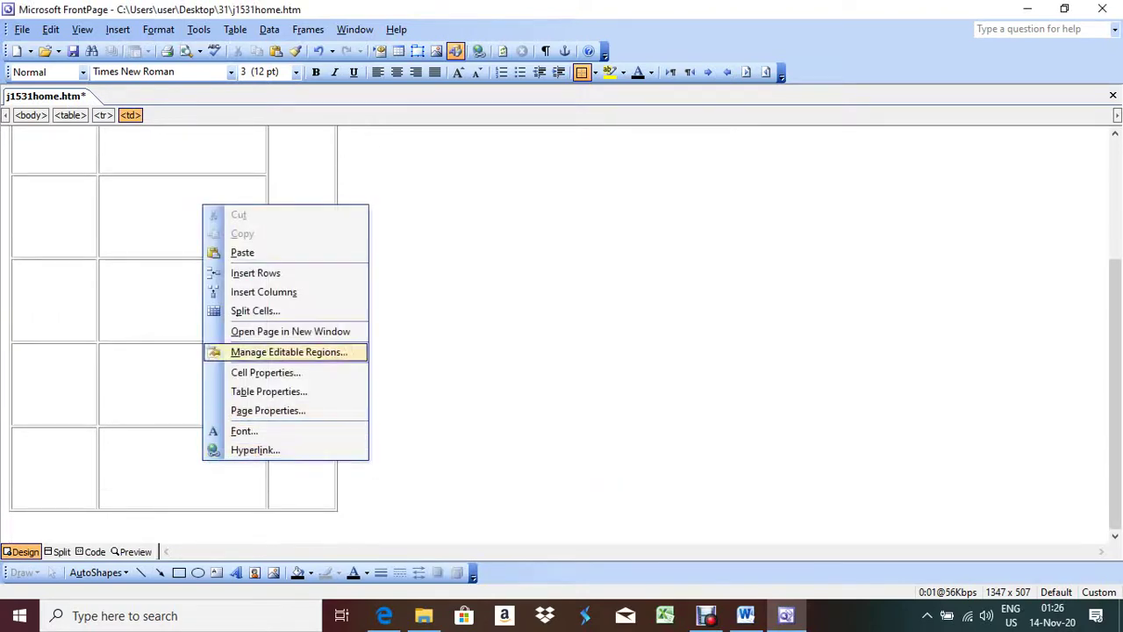
key("Up")
key("Down")
key("Down")
key("Return")
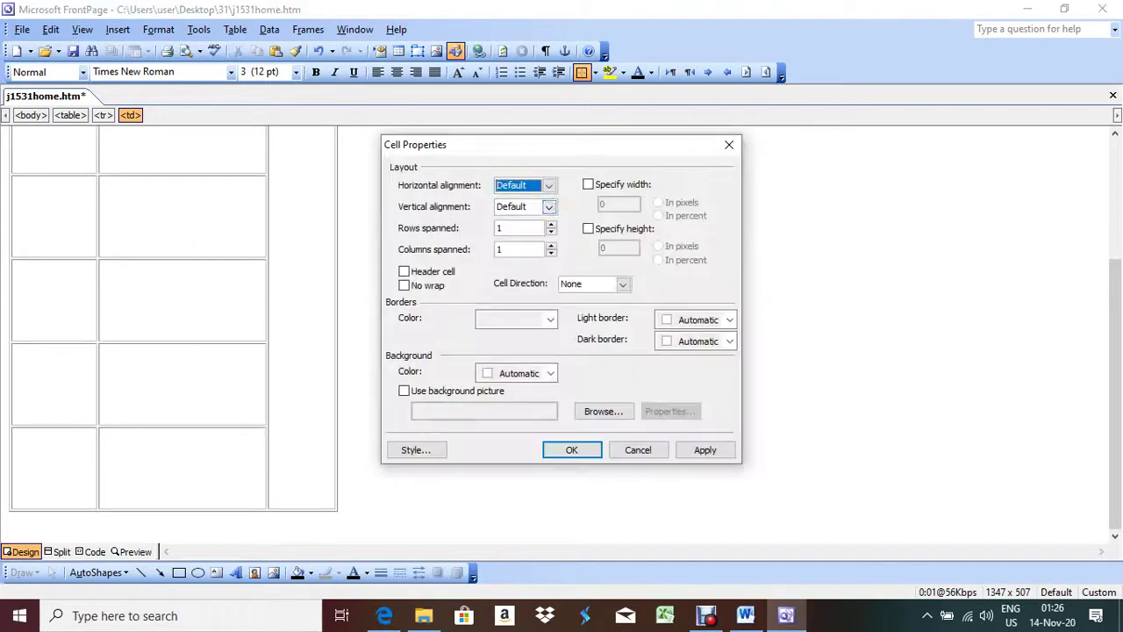
key("alt+w")
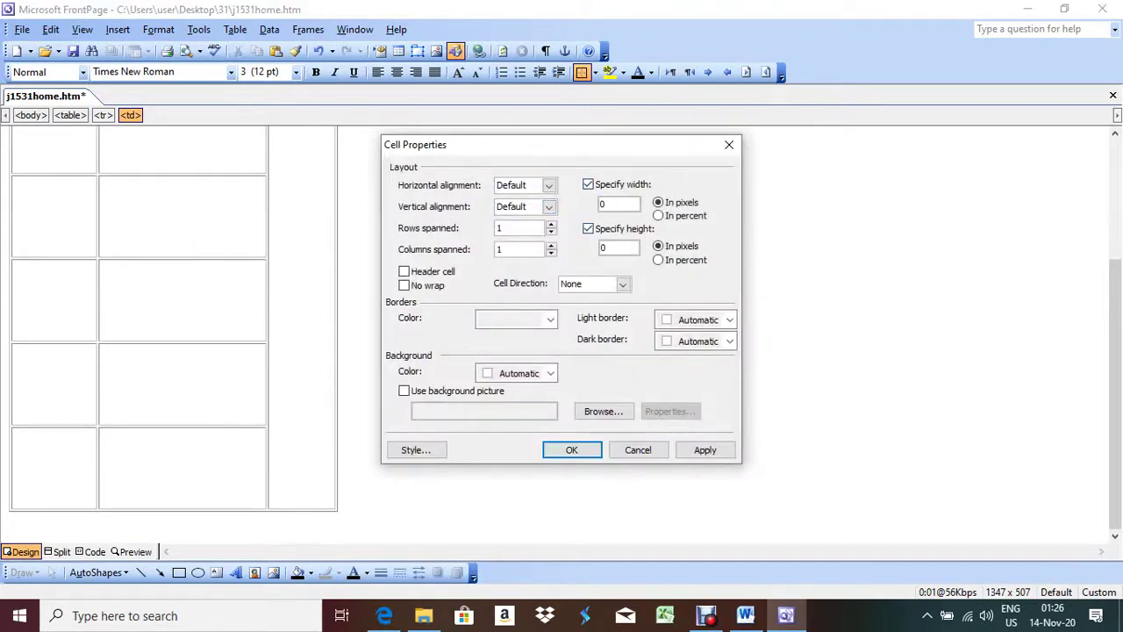
type("200")
key("Tab")
type("100")
left_click(704, 449)
left_click(571, 449)
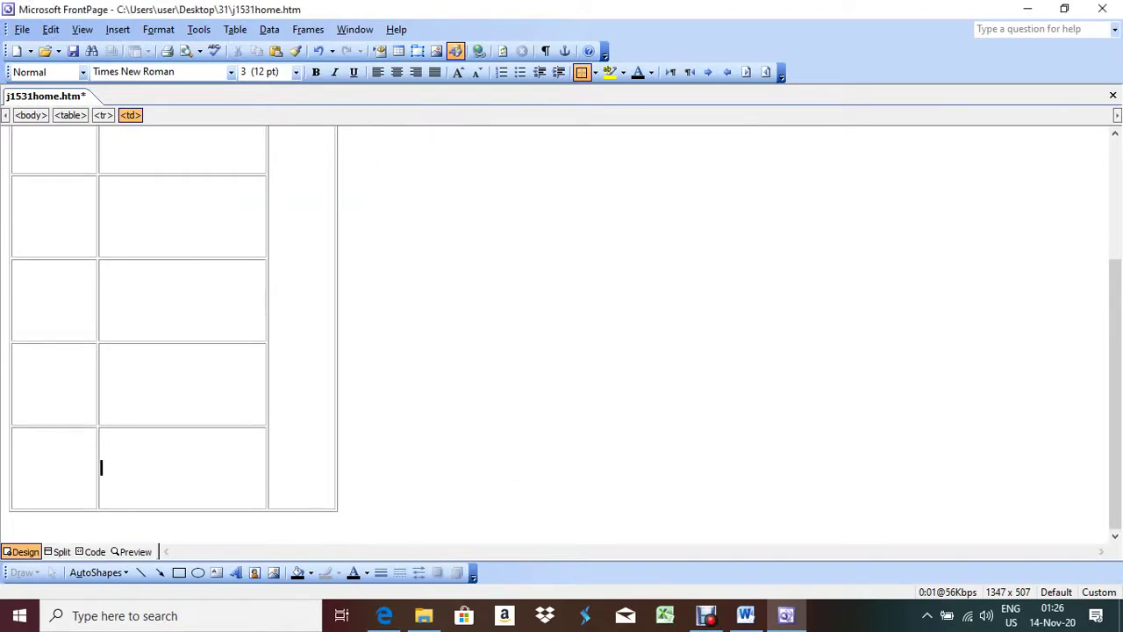
key("alt+Tab")
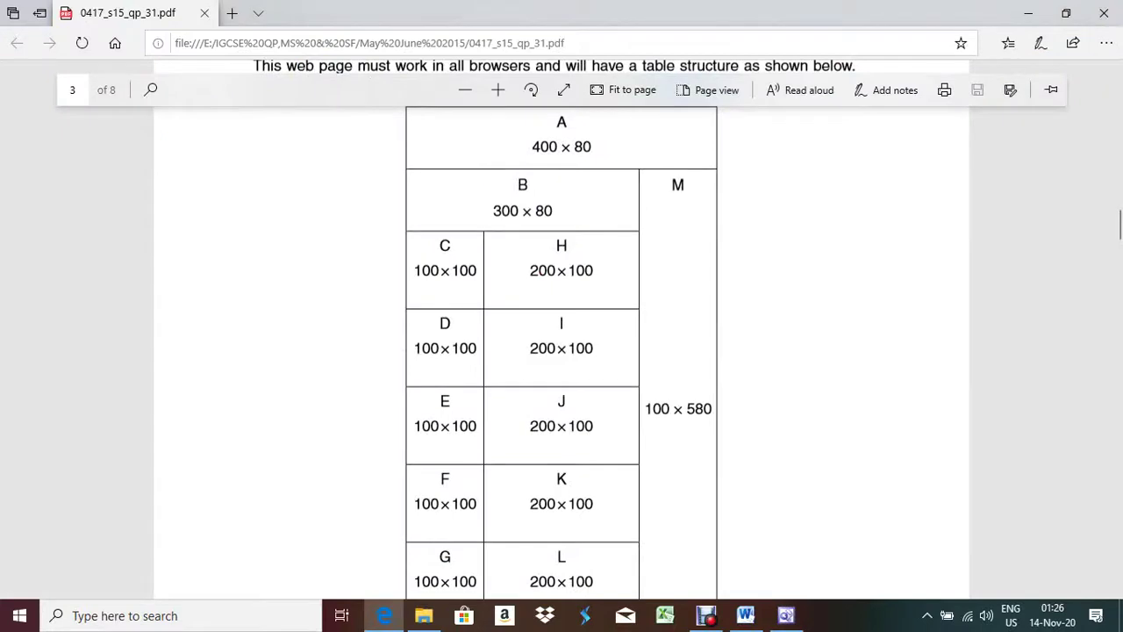
Step: Set the tall right-hand column cell to a fixed 100-pixel width and 580-pixel height
key("alt+Tab")
right_click(290, 234)
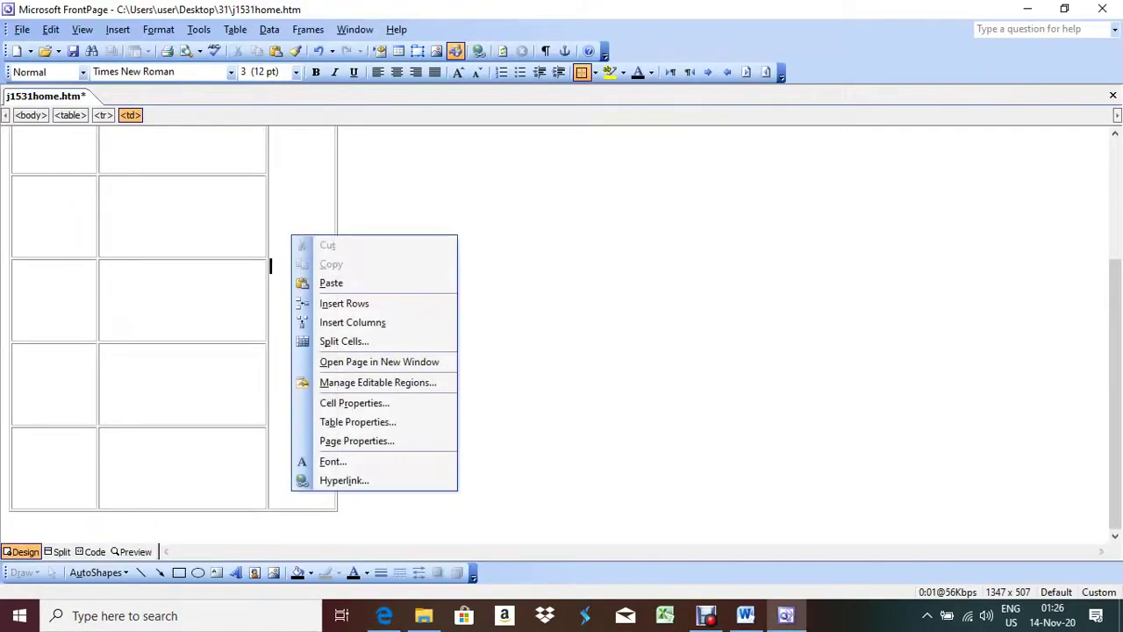
left_click(355, 403)
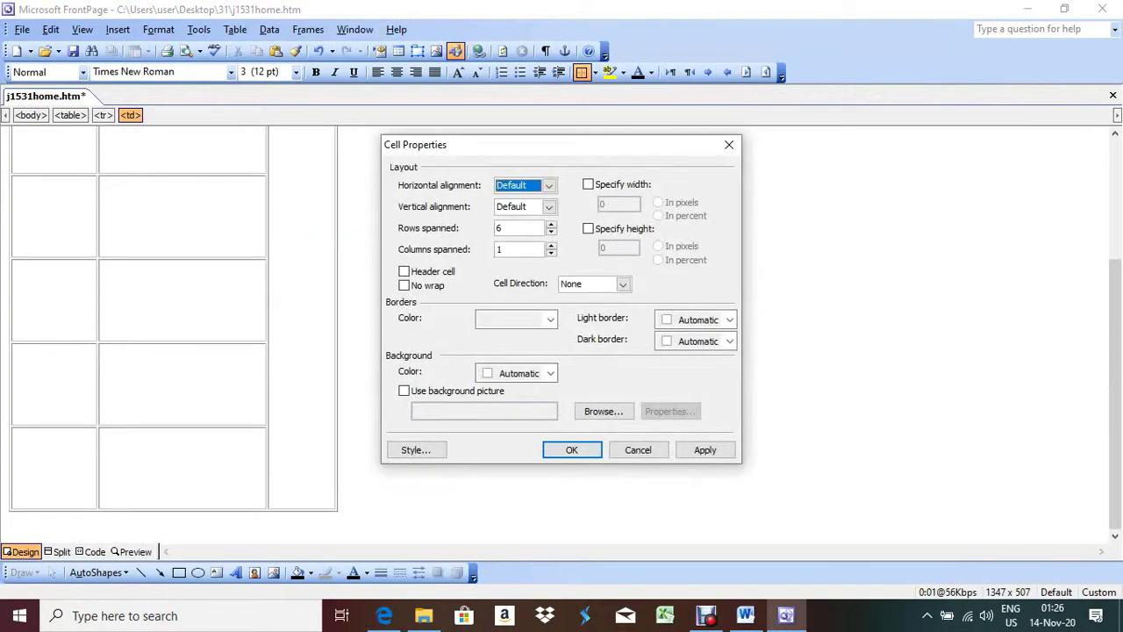
key("alt+w")
key("alt+g")
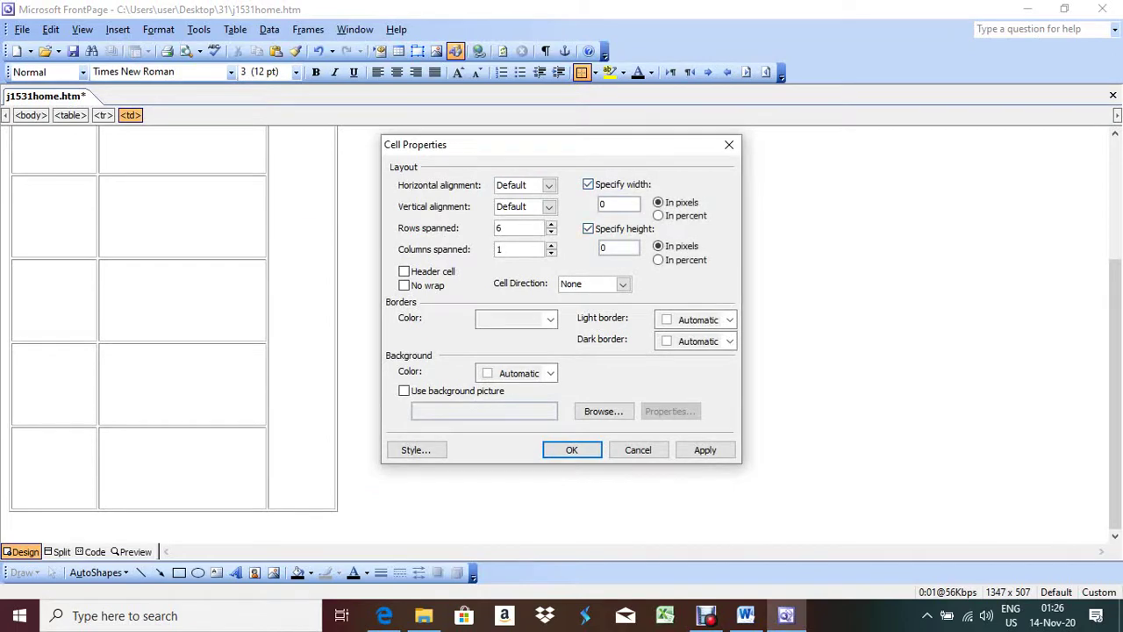
type("100")
key("Tab")
type("580")
key("alt+a")
key("Return")
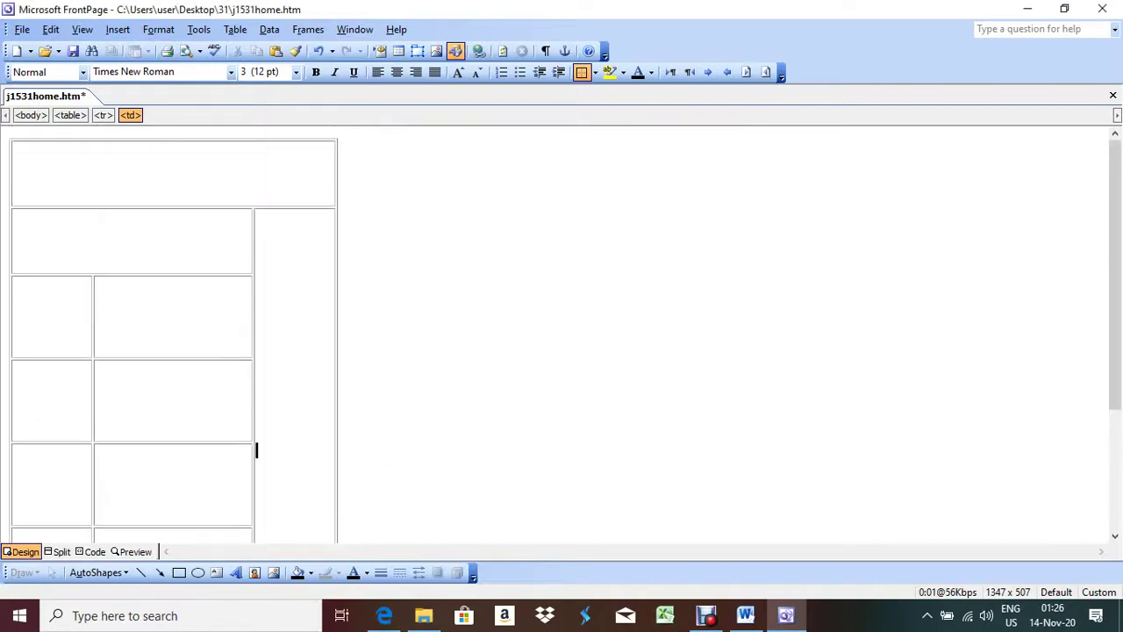
key("alt+Tab")
scroll(562, 351, "down", 5)
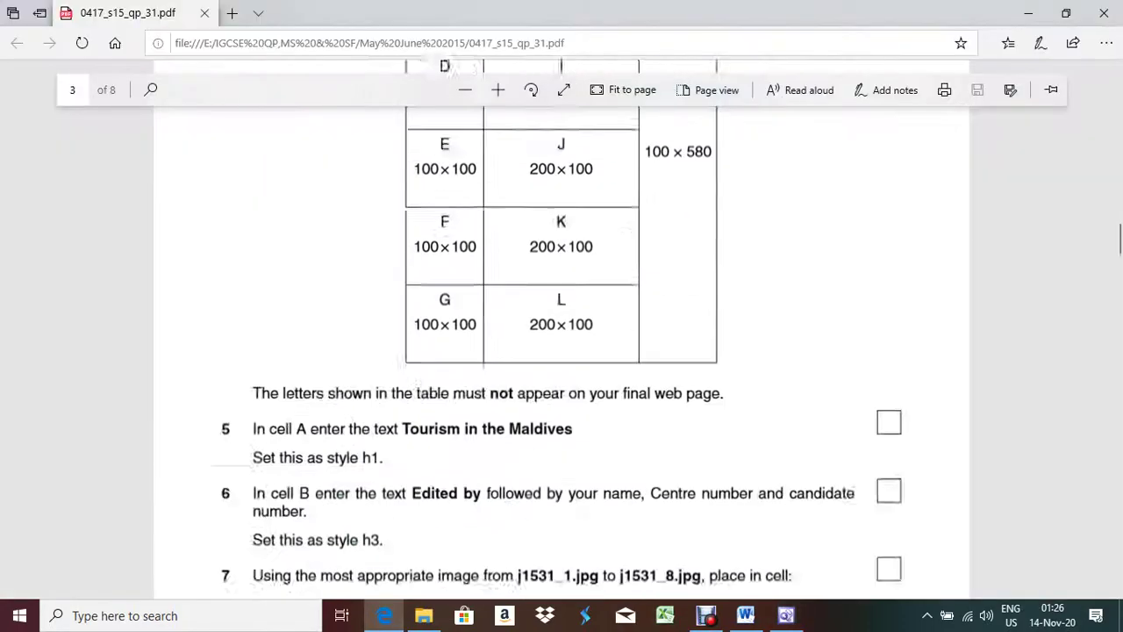
Step: Copy the title 'Tourism in the Maldives' from the task PDF into the top table cell
scroll(562, 351, "up", 5)
scroll(562, 351, "down", 6)
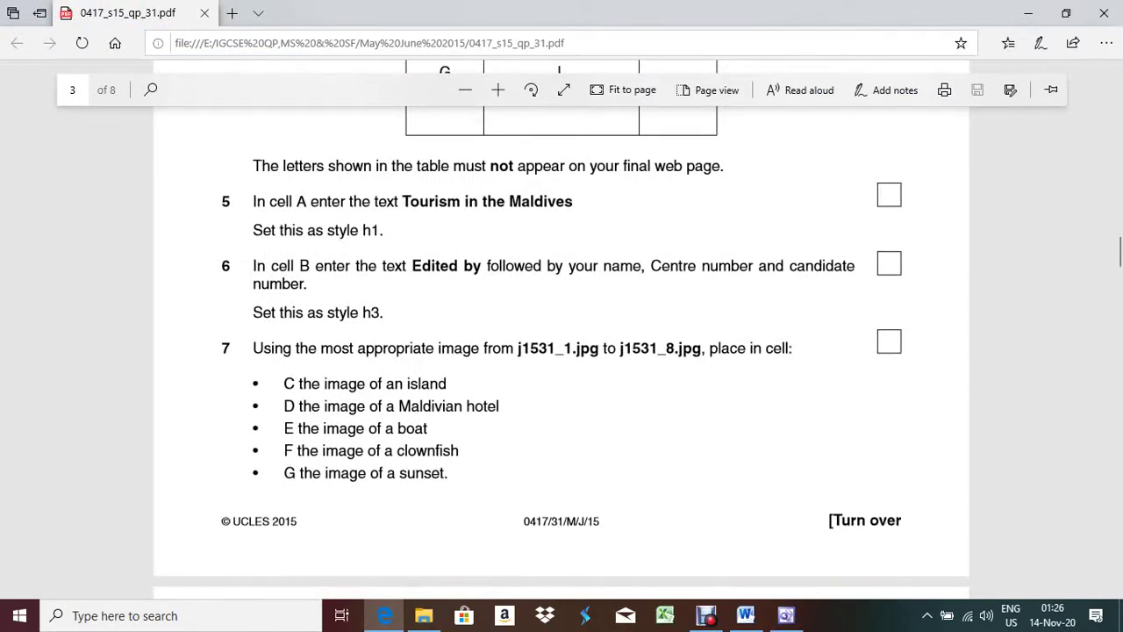
left_click_drag(402, 201, 573, 201)
key("ctrl+c")
key("alt+Tab")
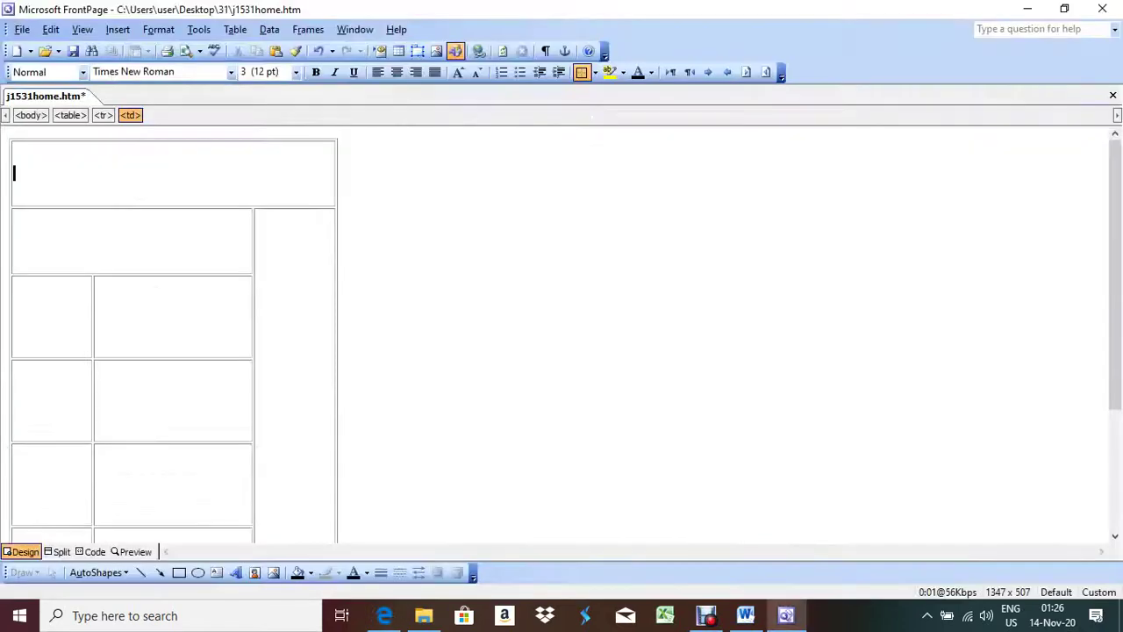
key("ctrl+v")
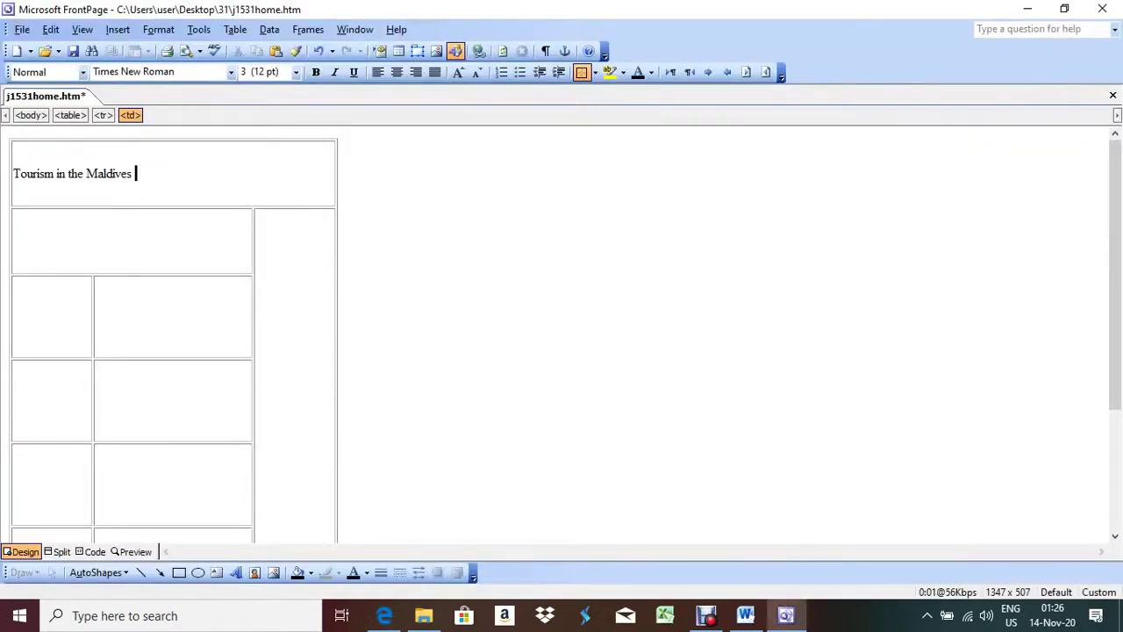
key("alt+Tab")
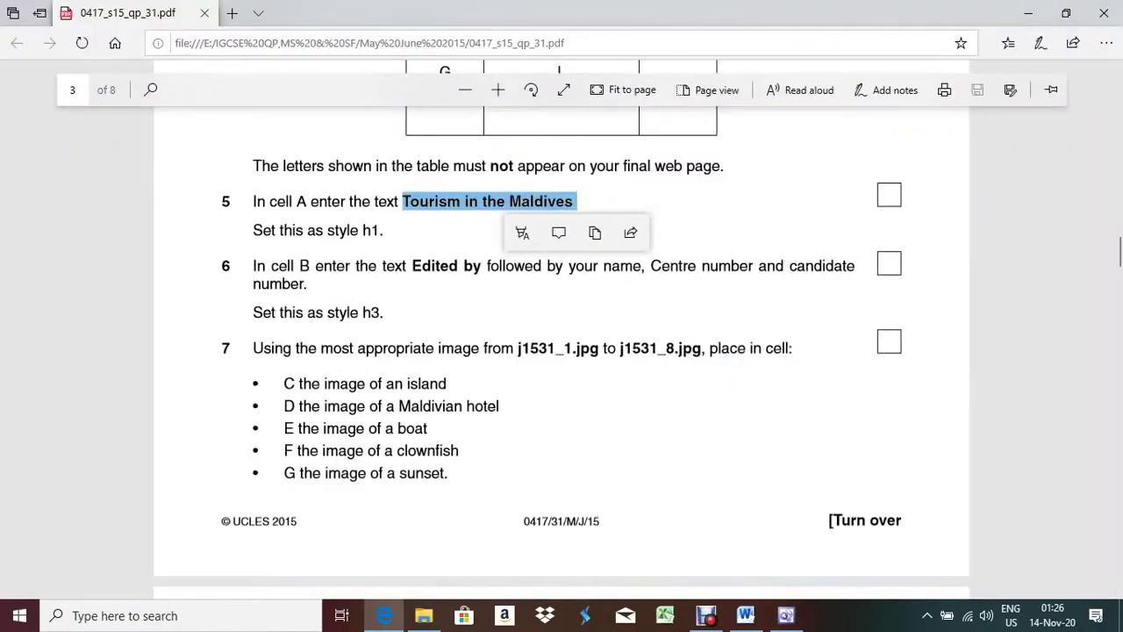
Step: Apply the Heading 1 paragraph style to the title
key("alt+Tab")
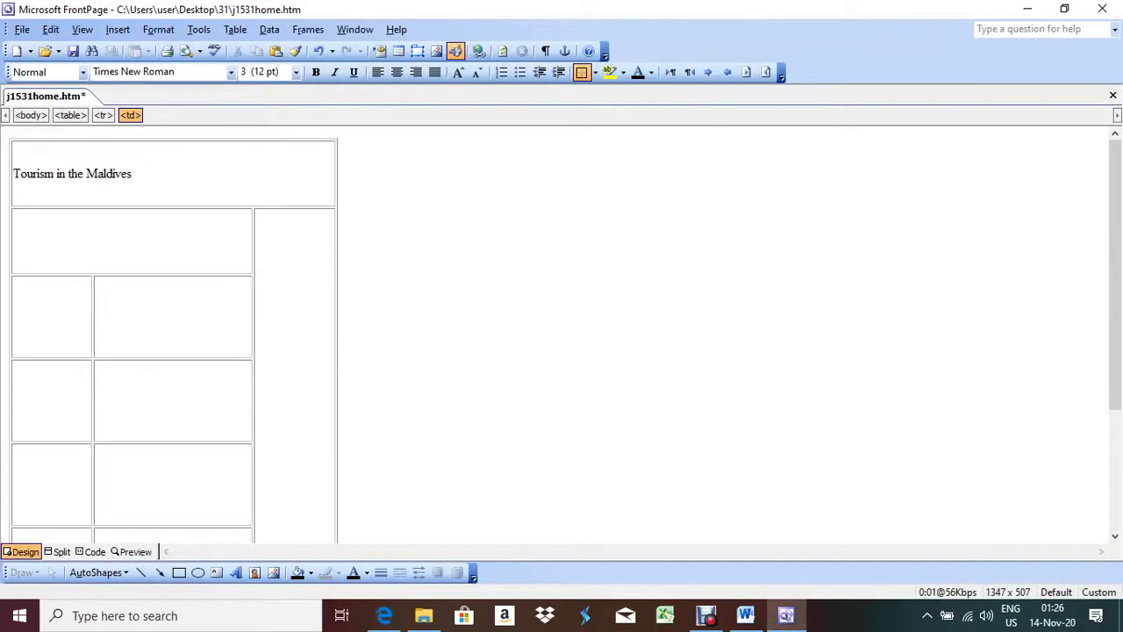
key("ctrl+shift+s")
key("alt+Down")
key("Down")
key("Down")
key("Down")
key("Down")
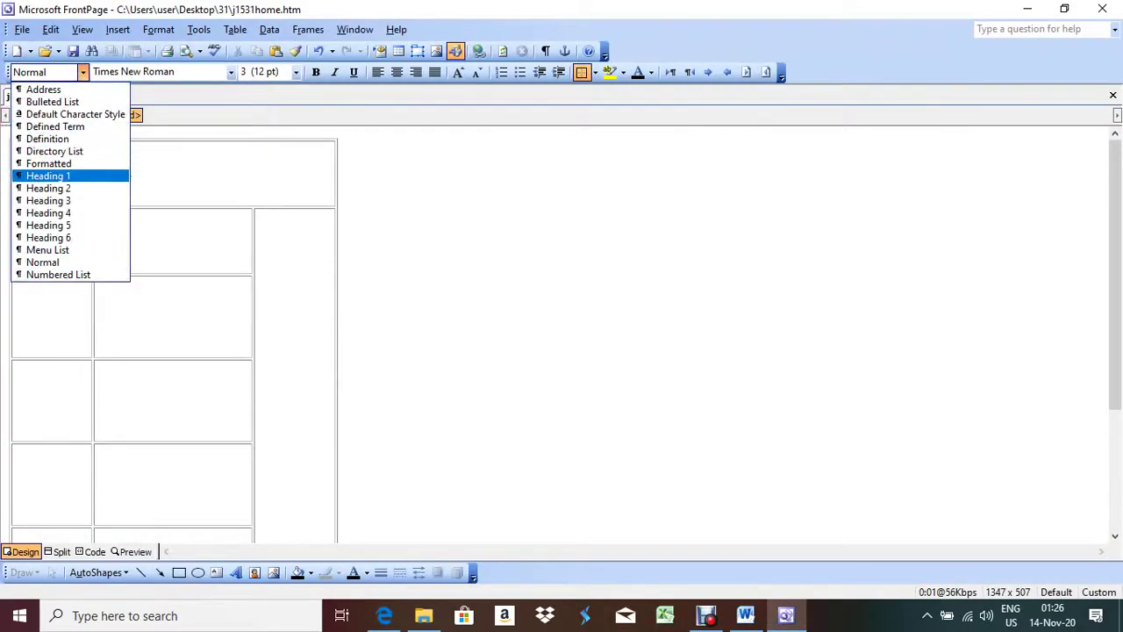
key("Return")
Step: Copy the text 'Edited by' from the task PDF
key("alt+Tab")
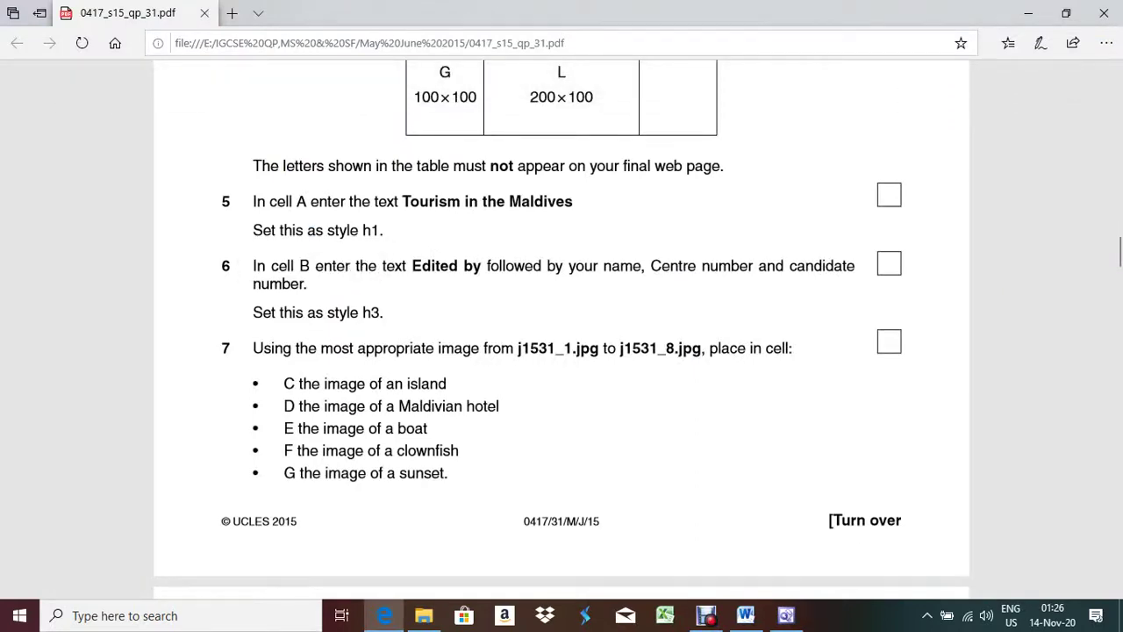
left_click_drag(408, 266, 484, 266)
key("ctrl+c")
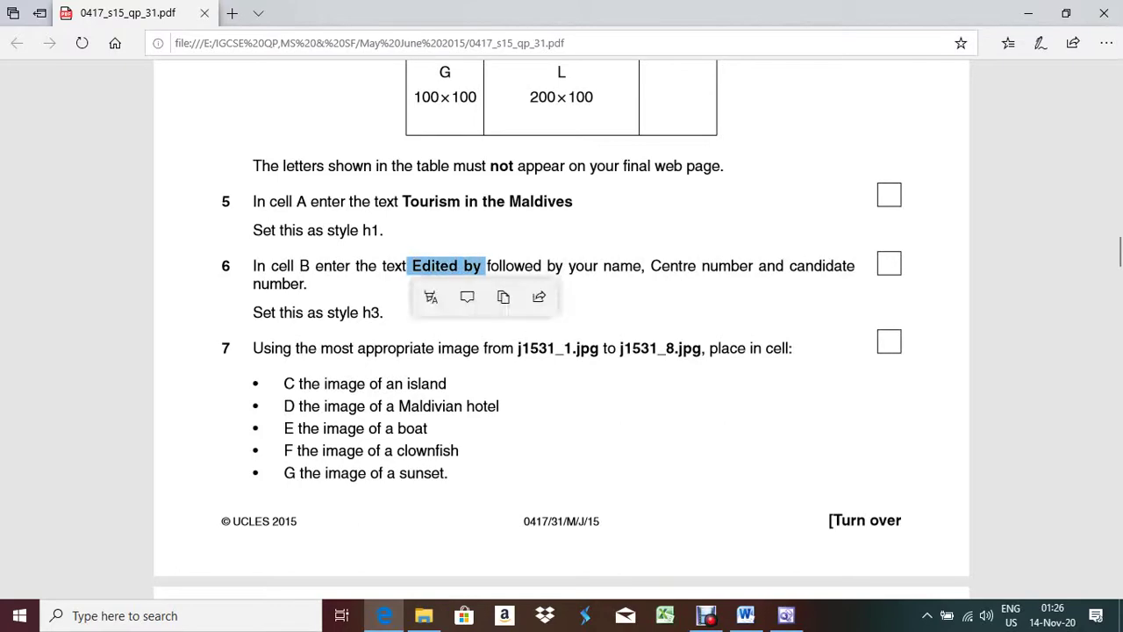
scroll(506, 302, "up", 8)
key("alt+Tab")
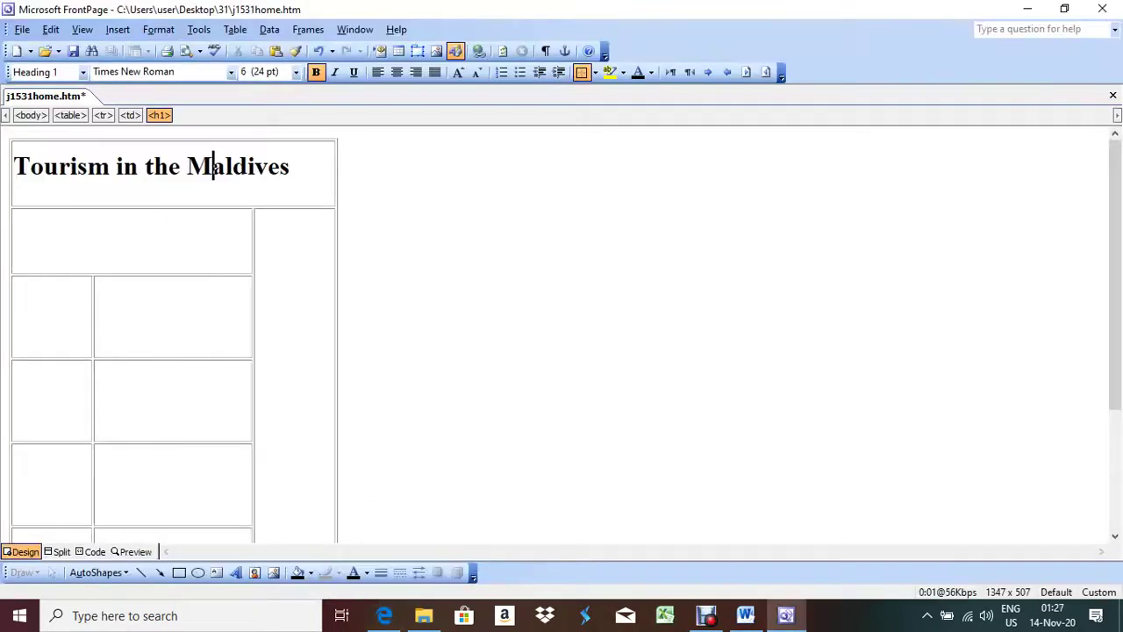
Step: Fill cell B with 'Edited by:' followed by the candidate's name, centre number and candidate number
left_click(14, 240)
key("ctrl+v")
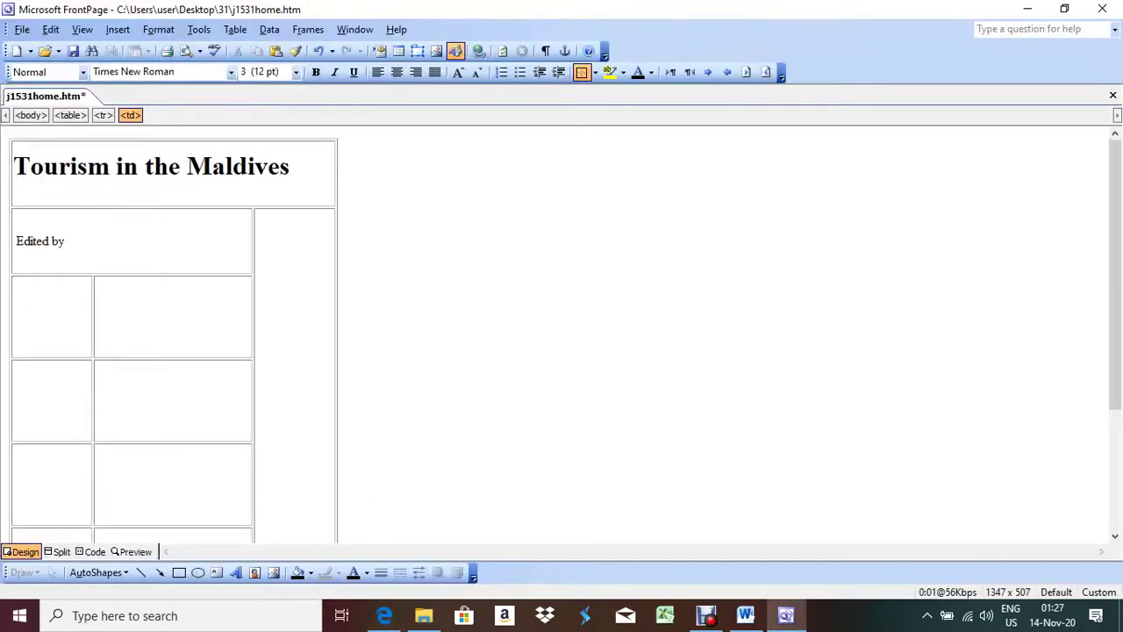
key("BackSpace")
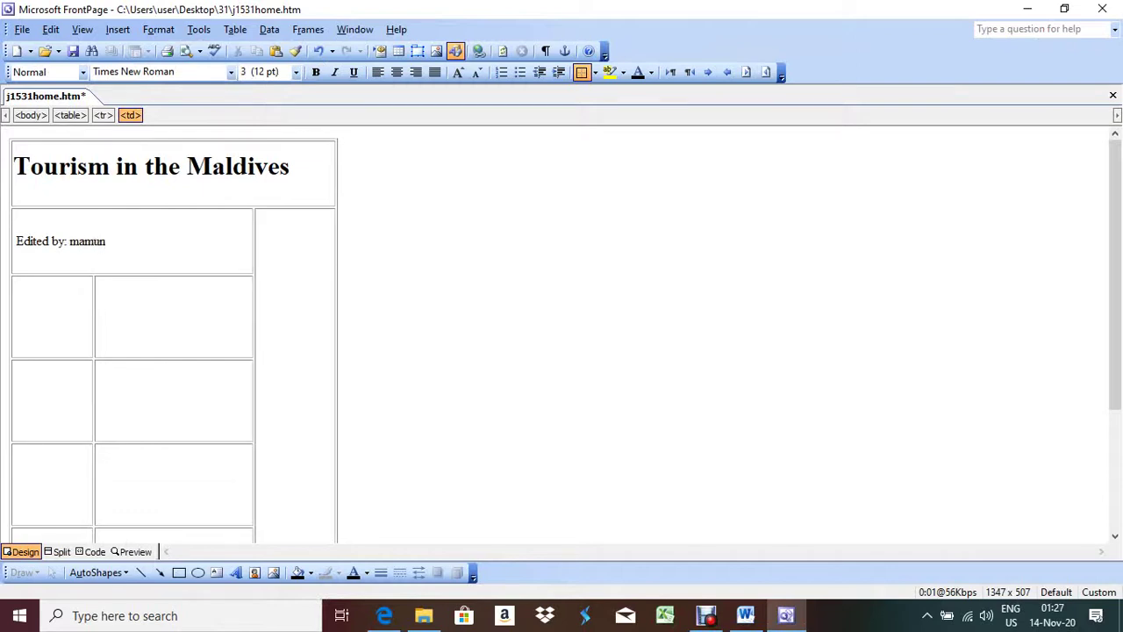
key("BackSpace")
key("BackSpace")
key("BackSpace")
key("BackSpace")
key("BackSpace")
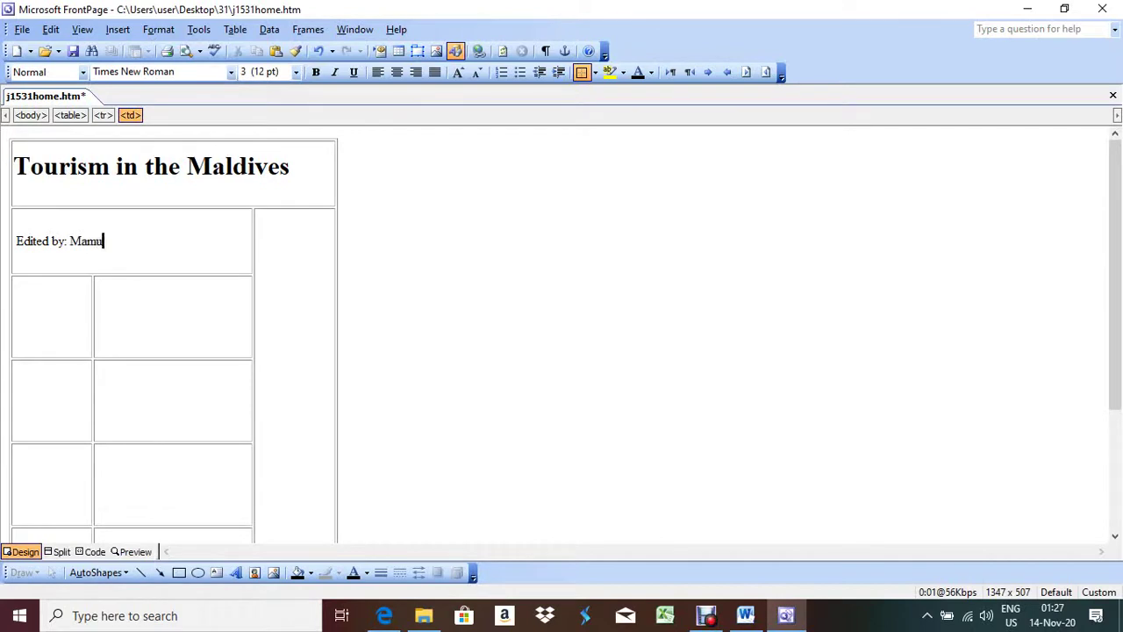
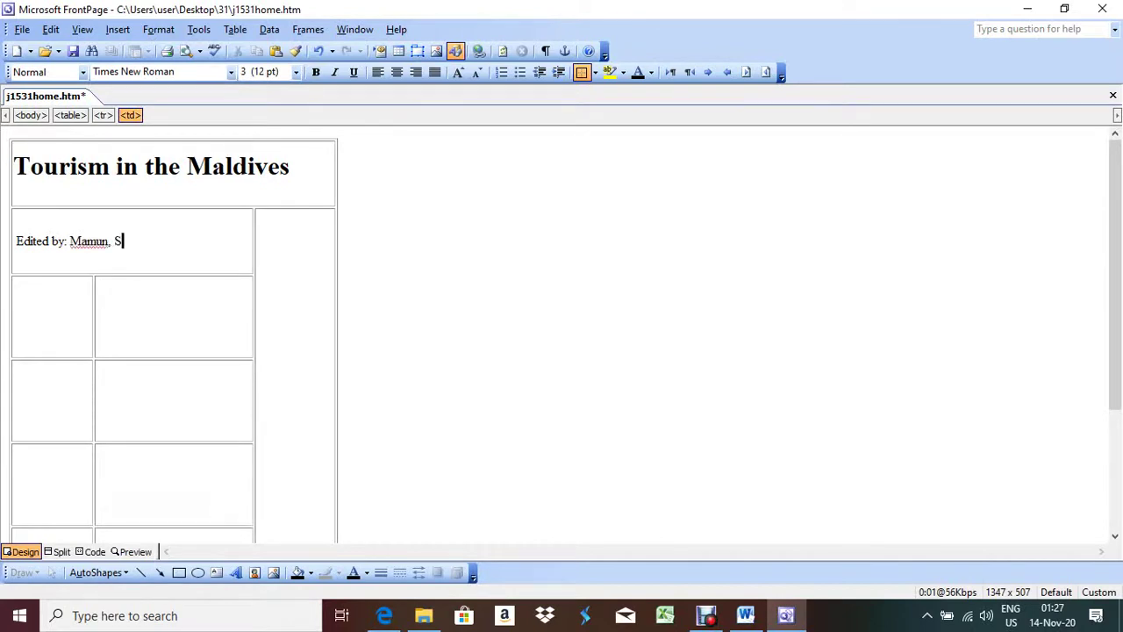
key("alt+Tab")
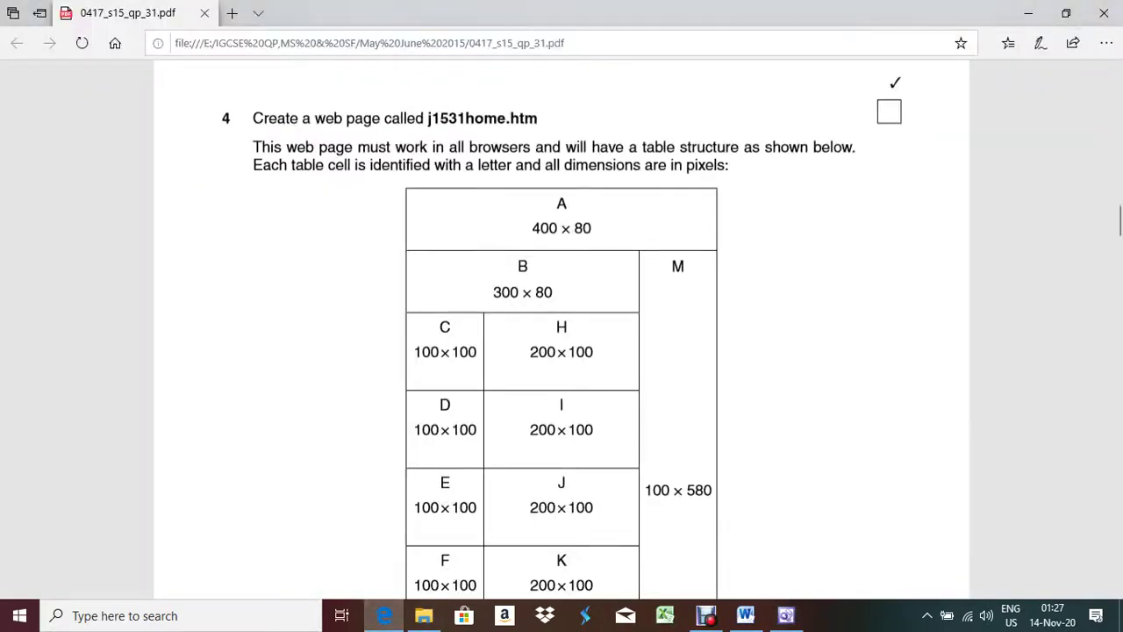
scroll(562, 351, "down", 5)
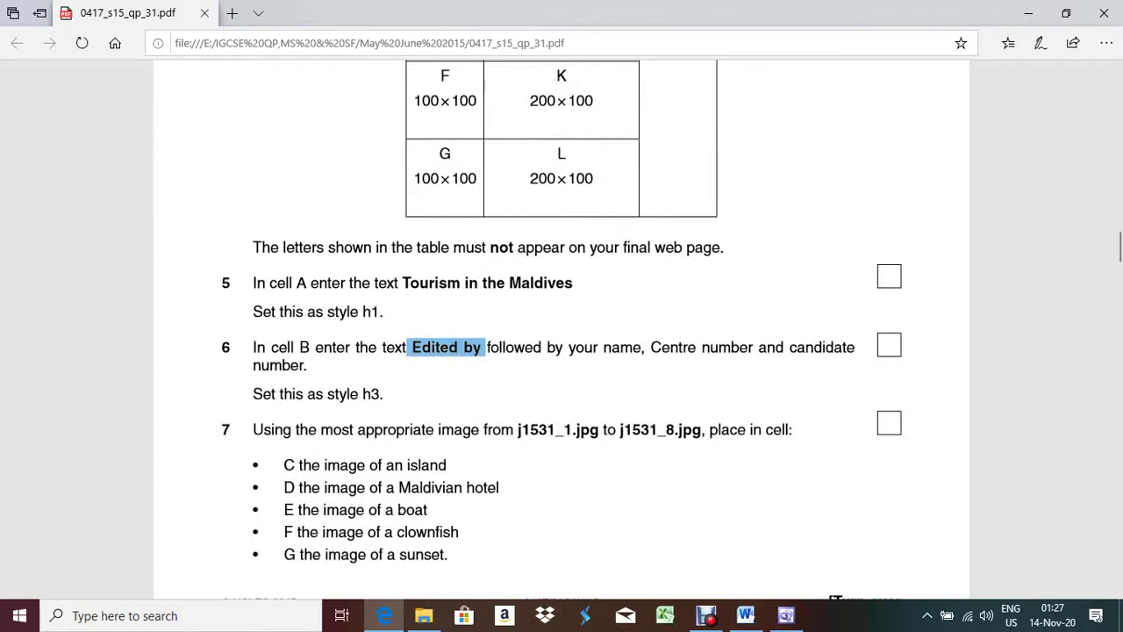
Step: Style the 'Edited by' line in cell B as Heading 3
key("alt+Tab")
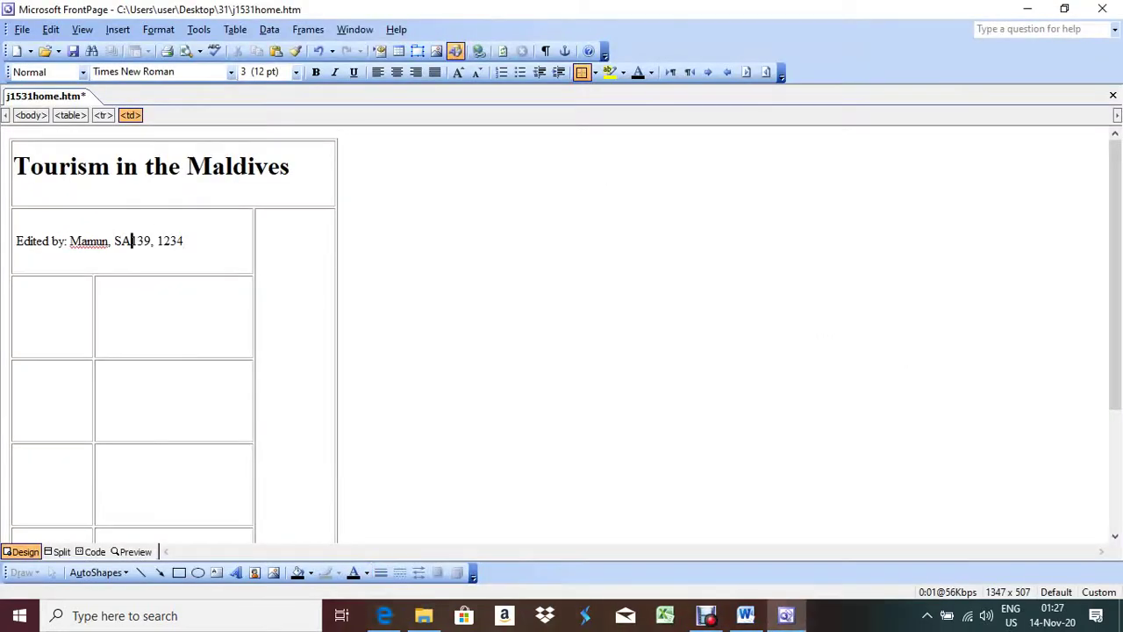
key("ctrl+shift+s")
key("alt+Down")
key("Up")
key("Up")
key("Up")
key("Up")
key("Up")
key("Up")
key("Up")
key("Down")
key("Down")
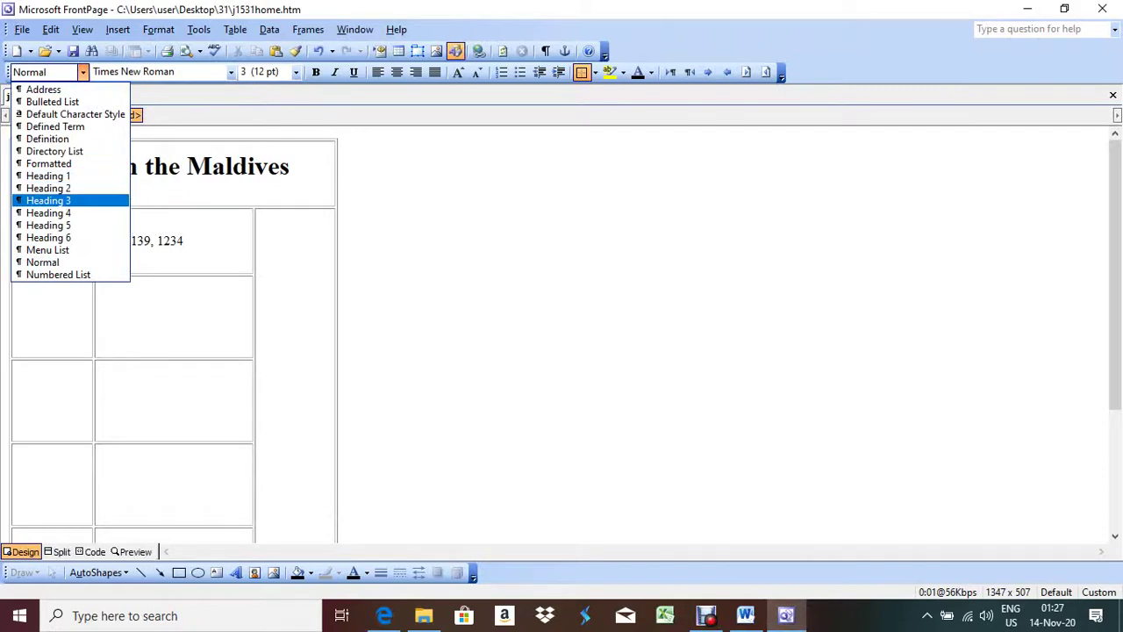
key("Return")
key("alt+Tab")
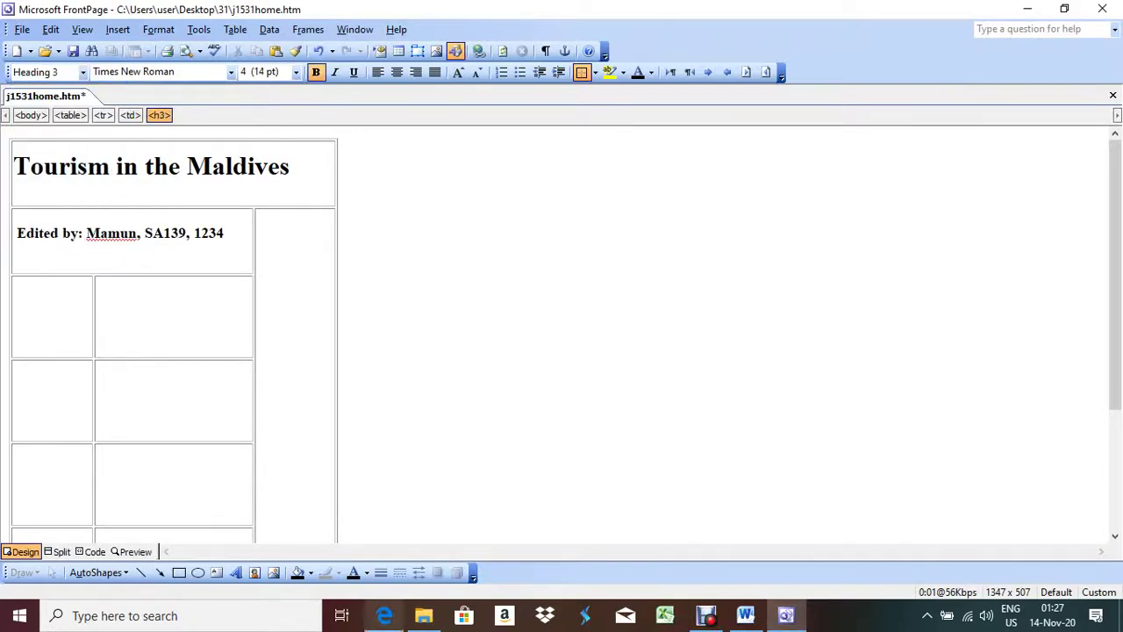
scroll(562, 329, "down", 3)
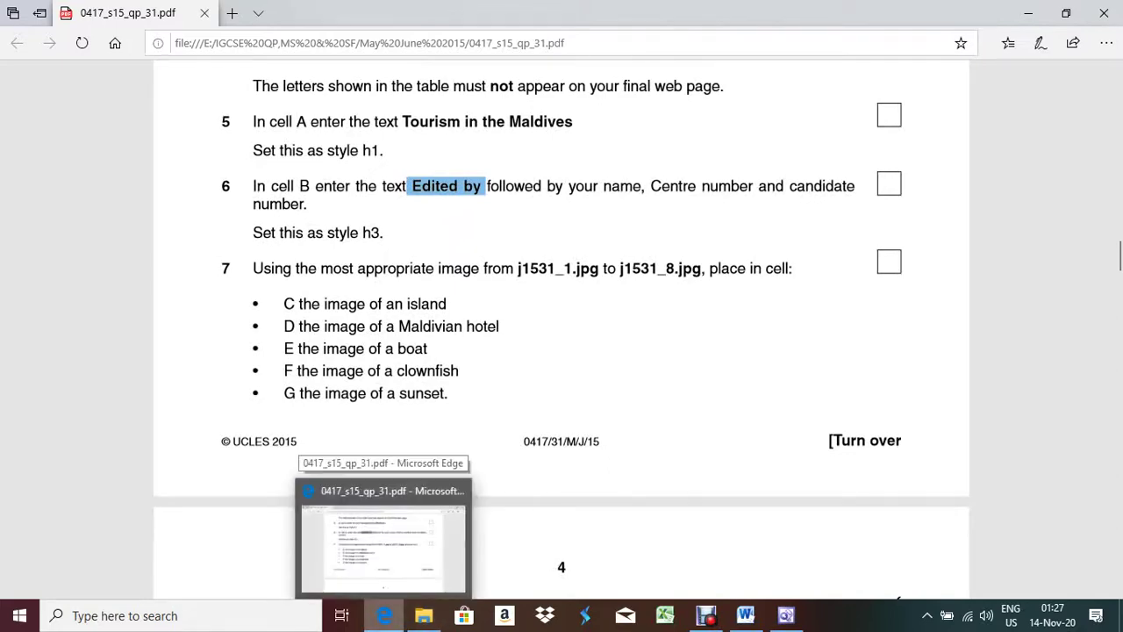
Step: Place the cursor in cell C and review the exam paper's table layout and image list
left_click(385, 615)
left_click(14, 316)
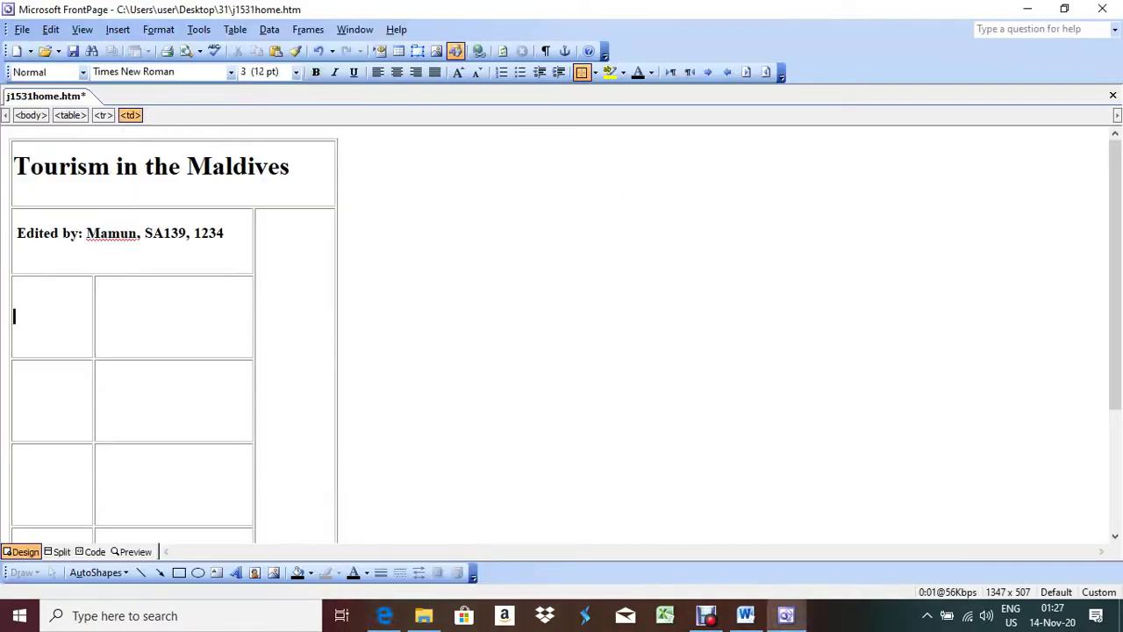
key("alt+Tab")
scroll(561, 333, "up", 8)
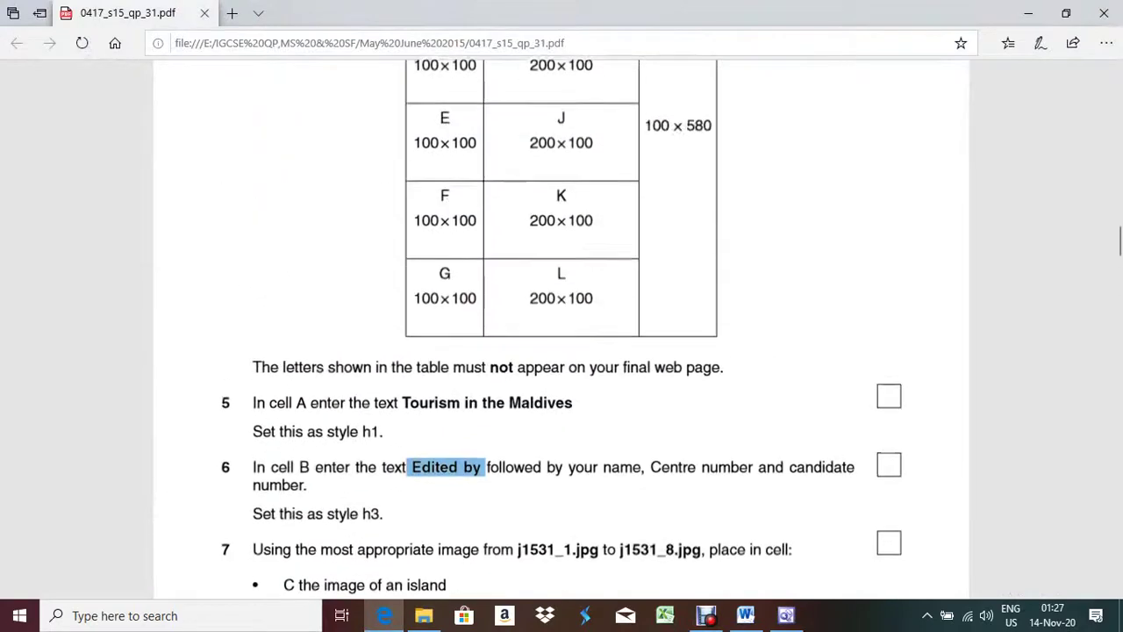
scroll(561, 333, "down", 1)
scroll(561, 333, "down", 1)
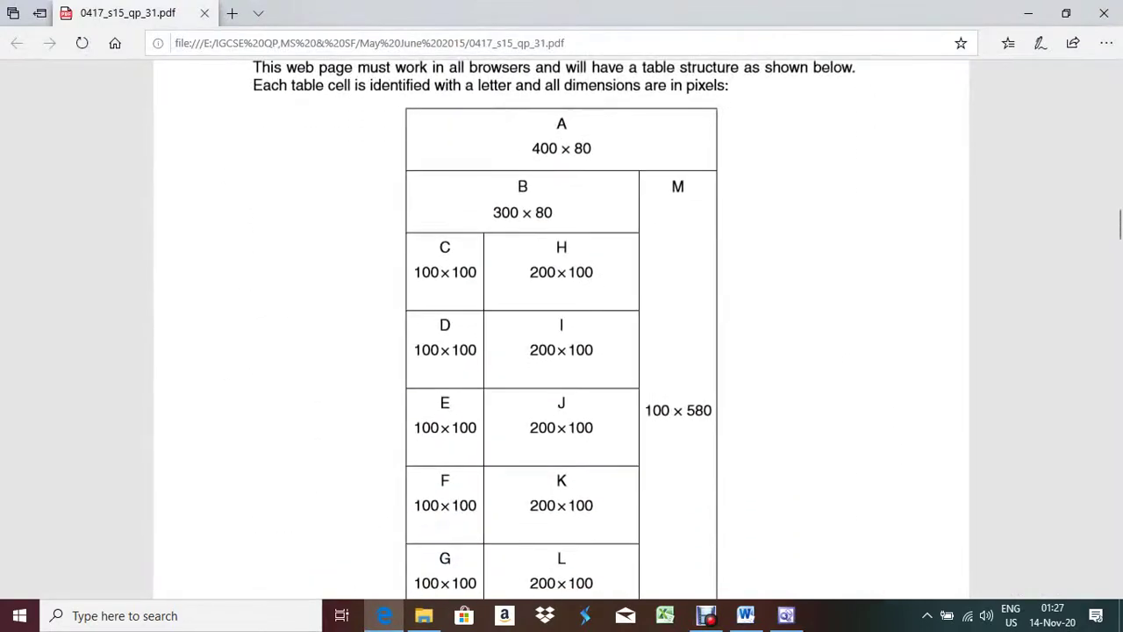
key("alt+Tab")
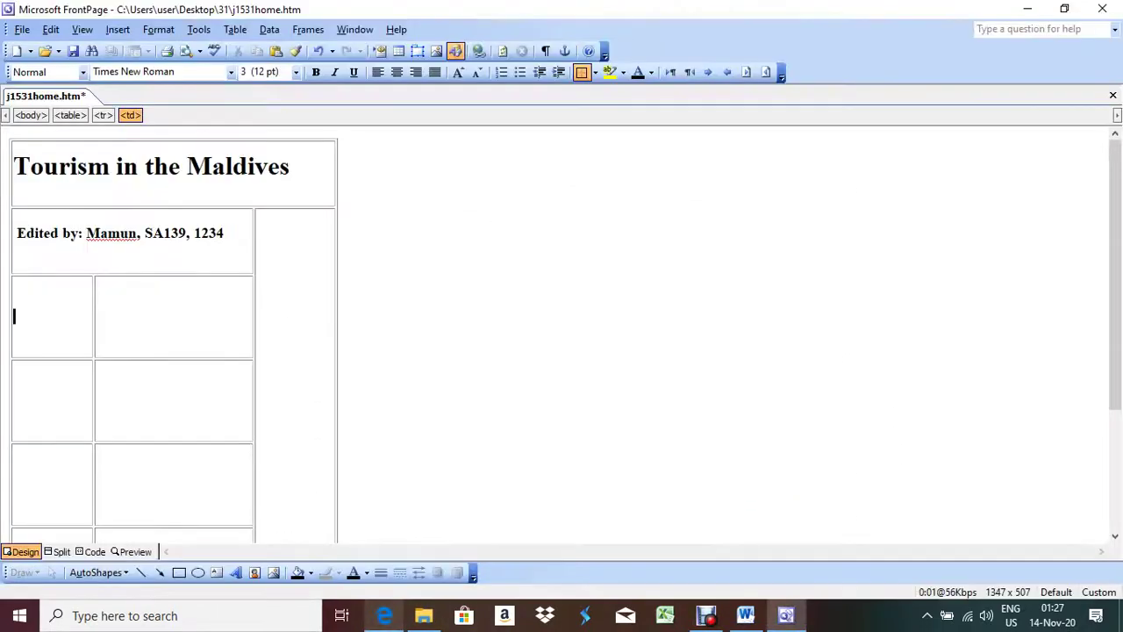
key("alt+Tab")
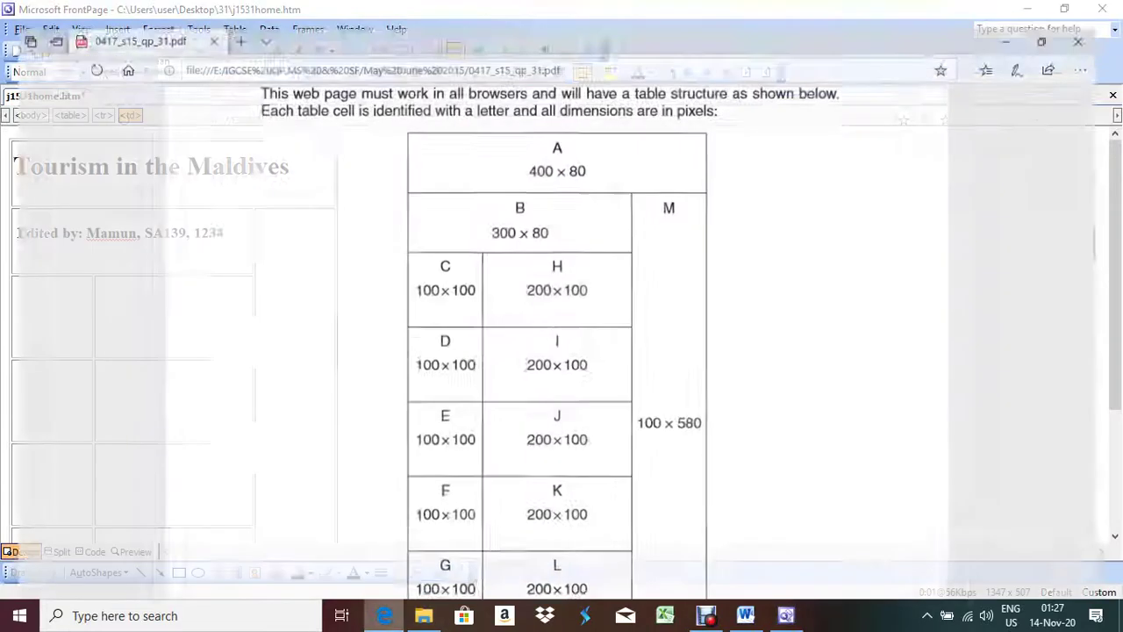
scroll(562, 334, "down", 6)
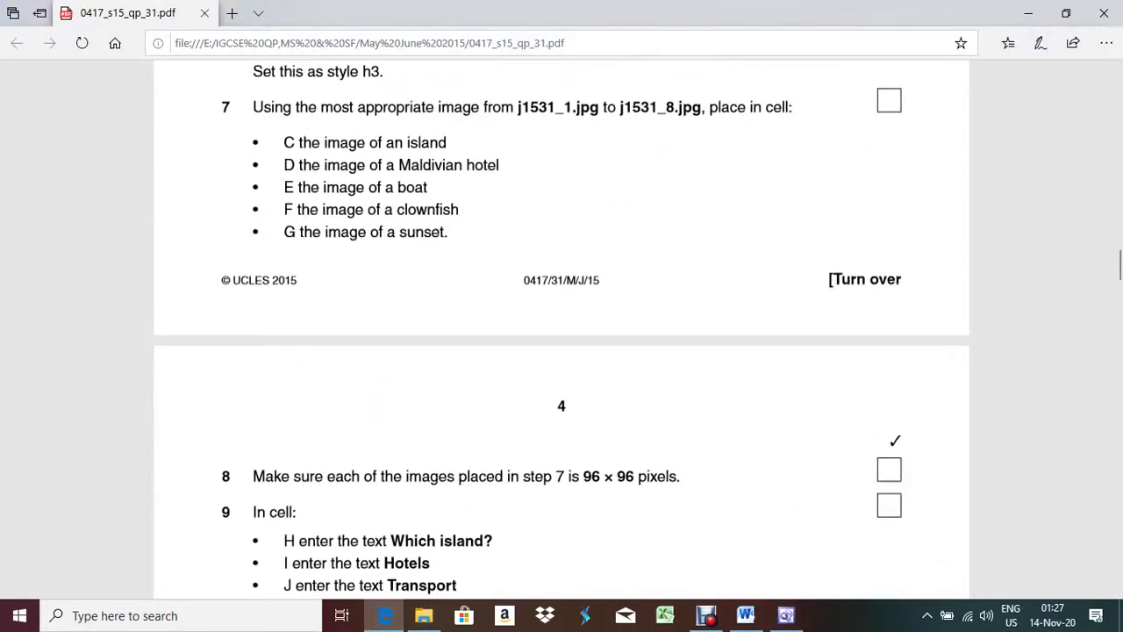
key("alt+Tab")
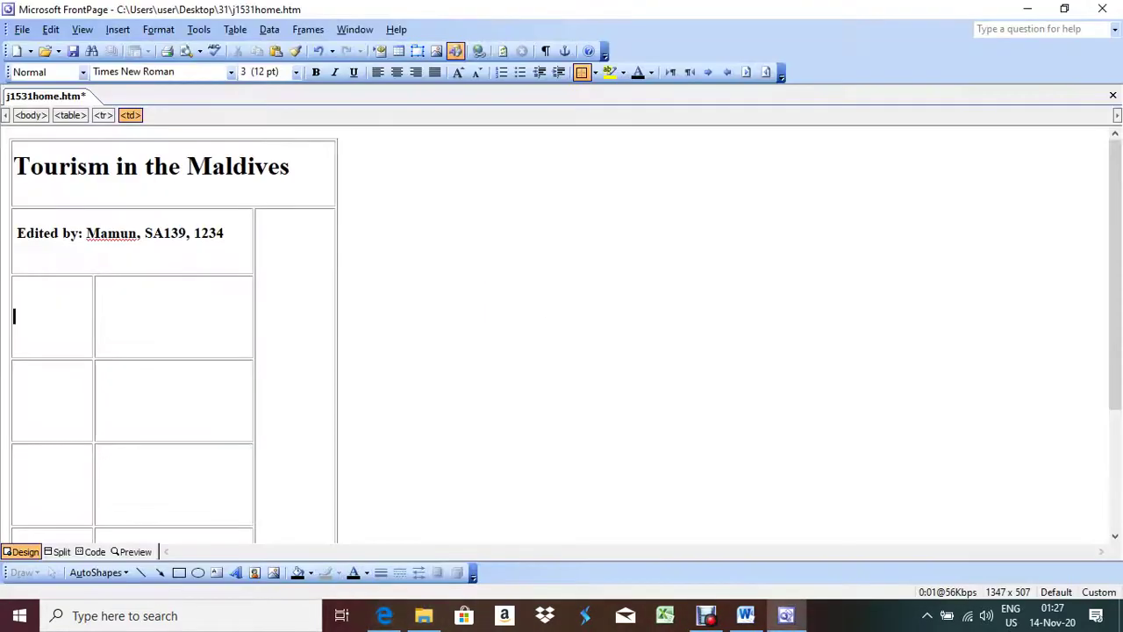
left_click(436, 50)
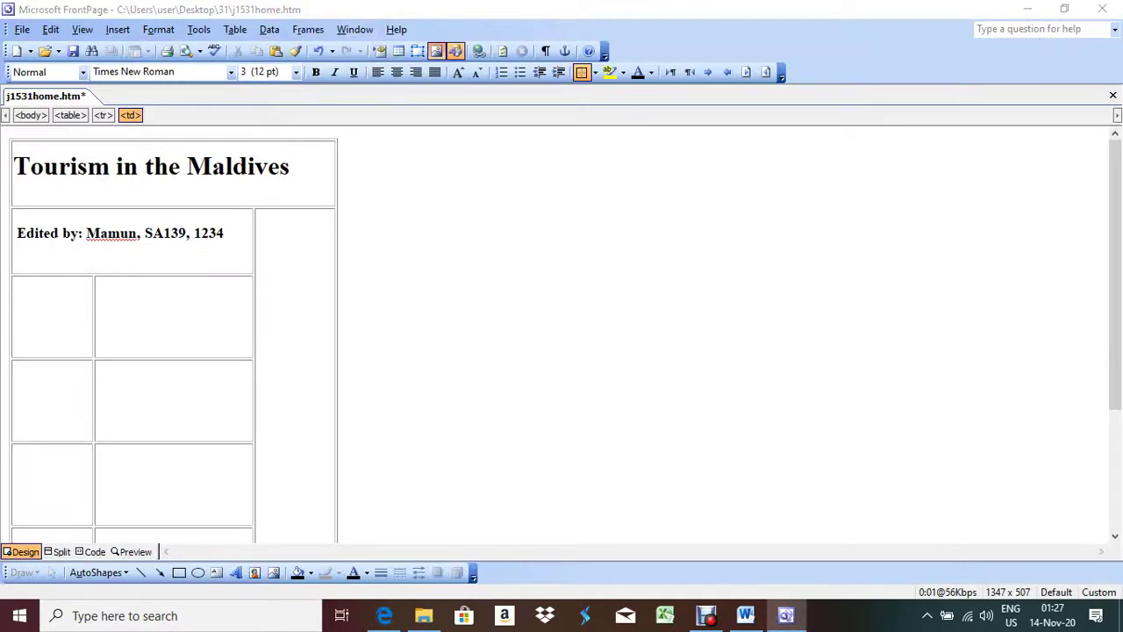
Step: Insert the J1531_2 island image into cell C and the J1531_4 water-villa image into cell D from folder 31
left_click(356, 256)
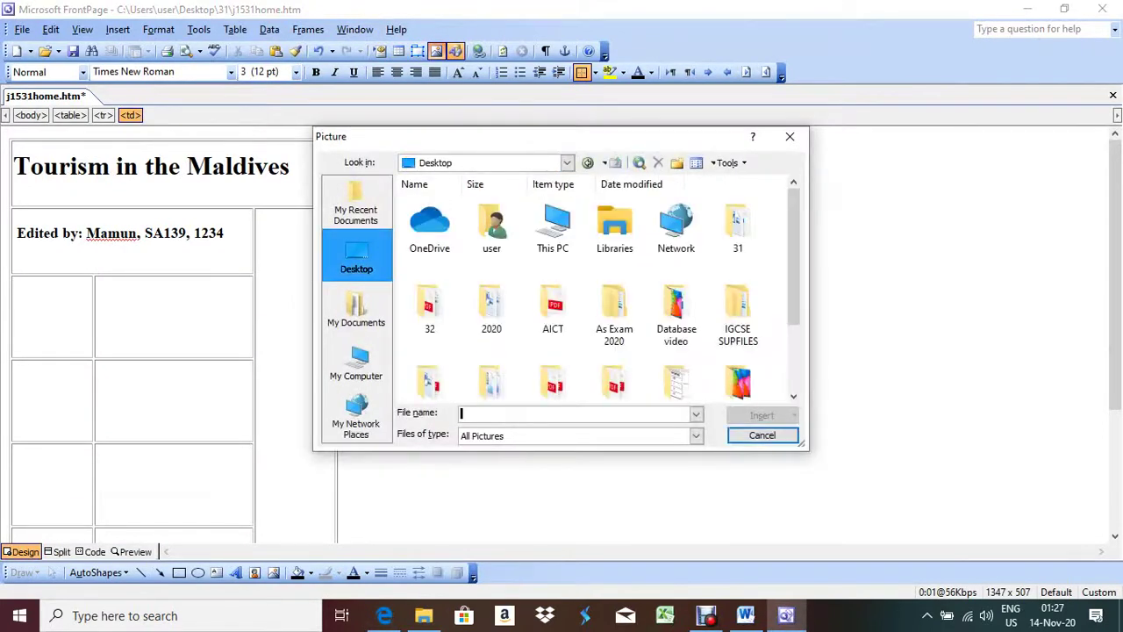
left_click(737, 227)
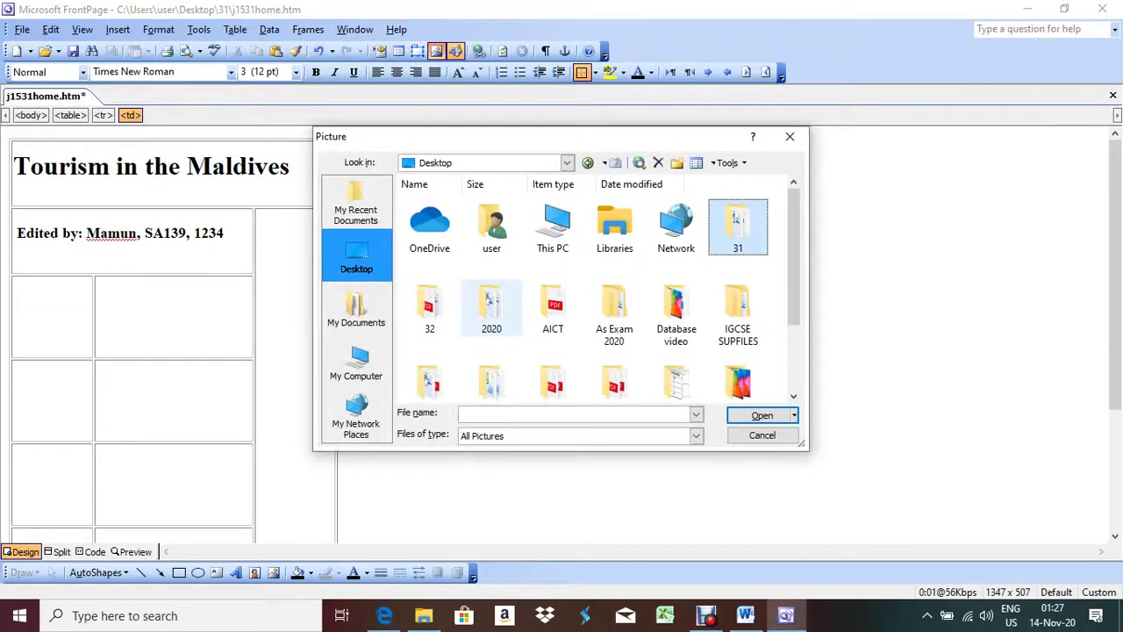
key("Return")
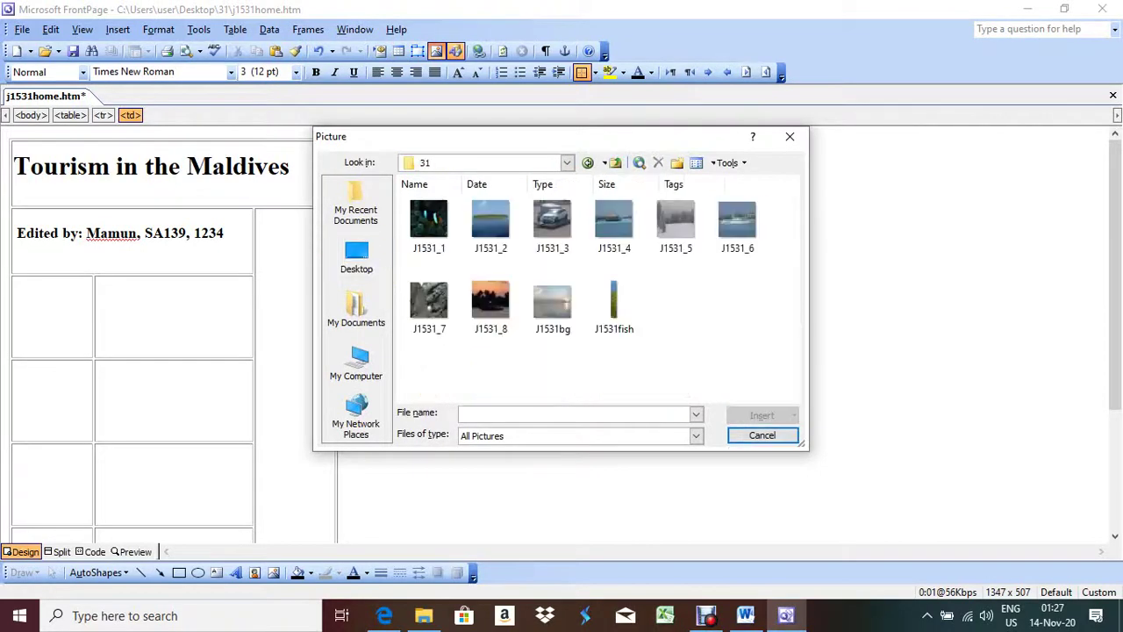
double_click(491, 220)
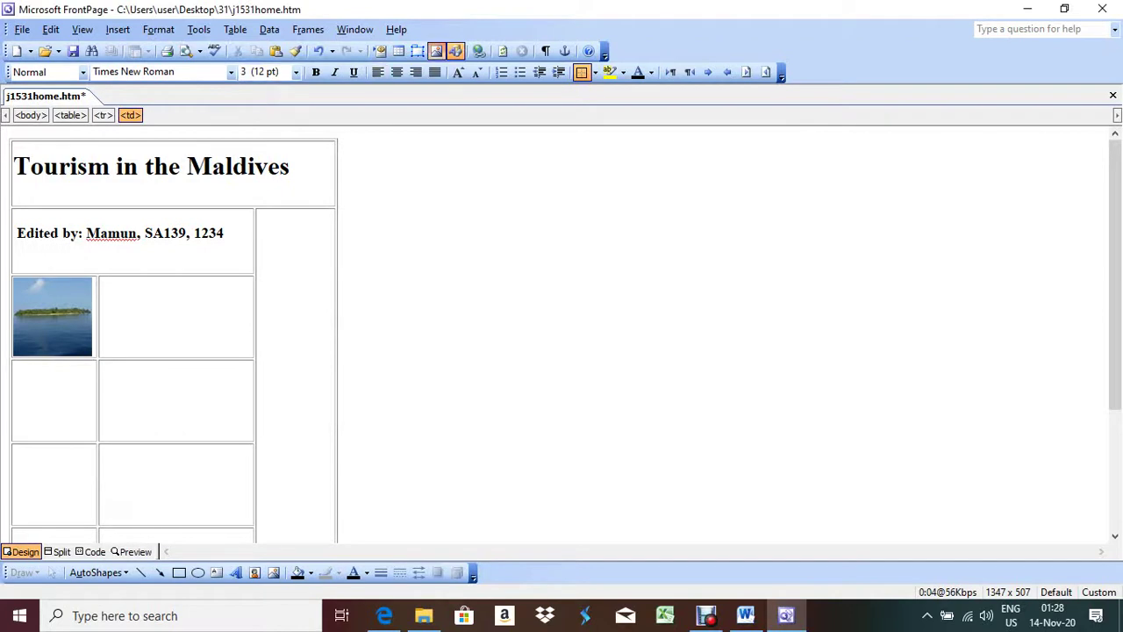
left_click(436, 50)
double_click(613, 220)
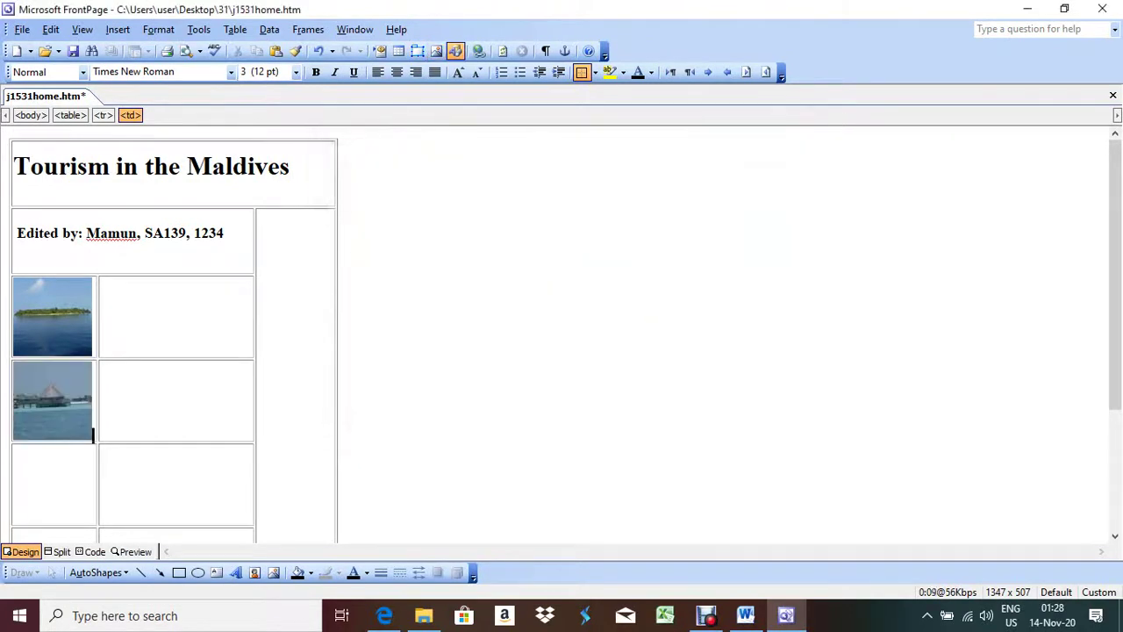
Step: Insert the J1531_6 boat image into cell E after checking the exam paper
scroll(562, 333, "down", 3)
left_click(14, 343)
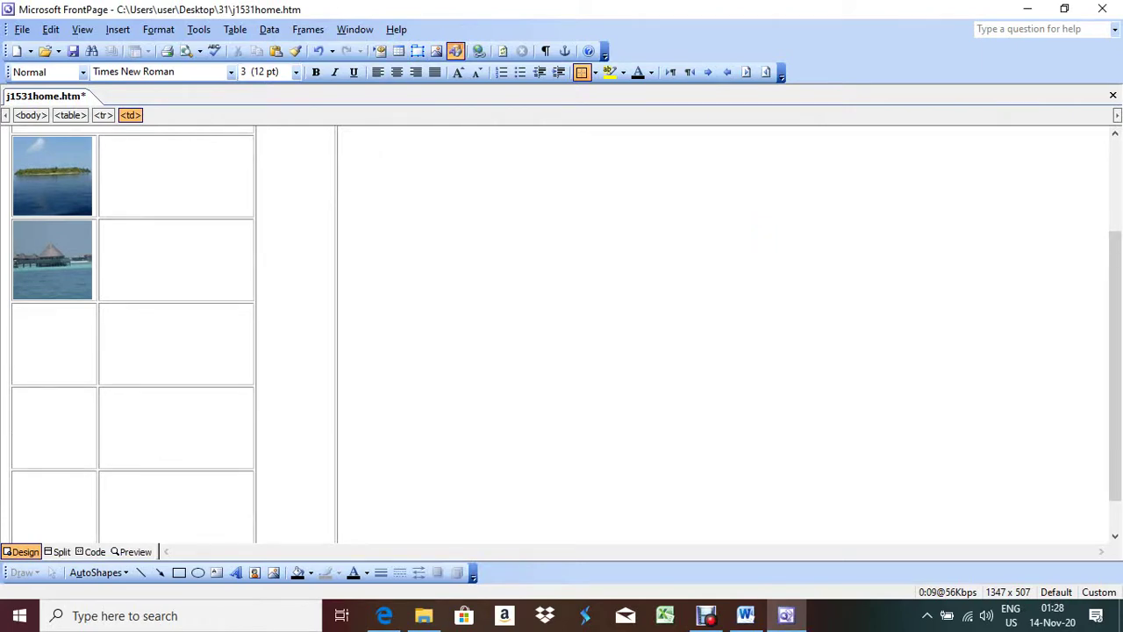
left_click(436, 50)
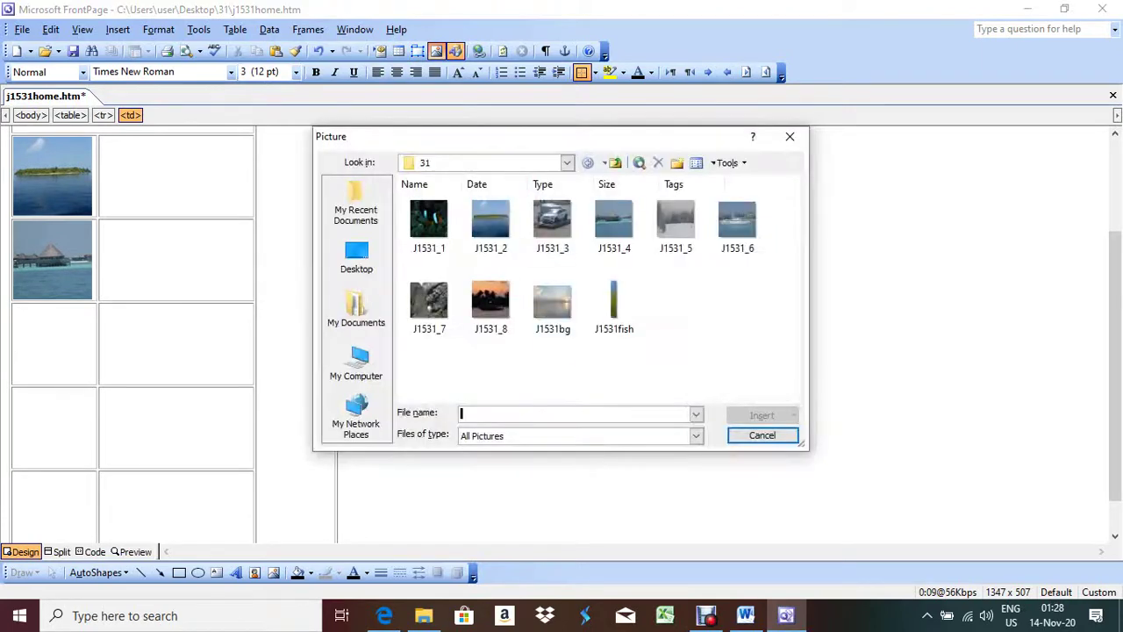
left_click(385, 615)
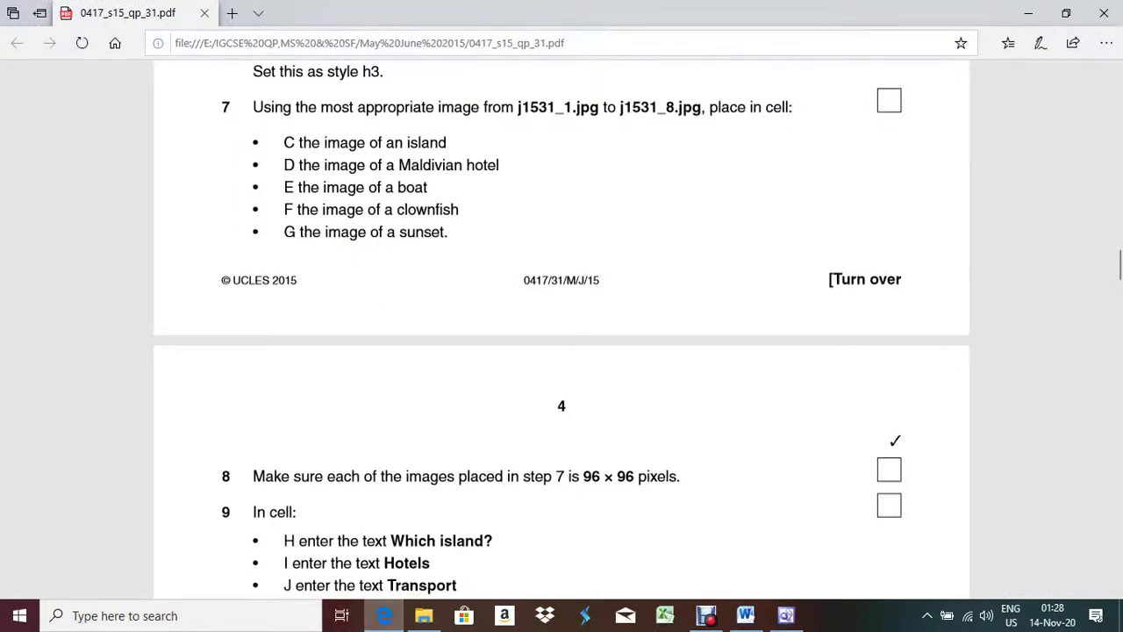
left_click(785, 615)
double_click(737, 221)
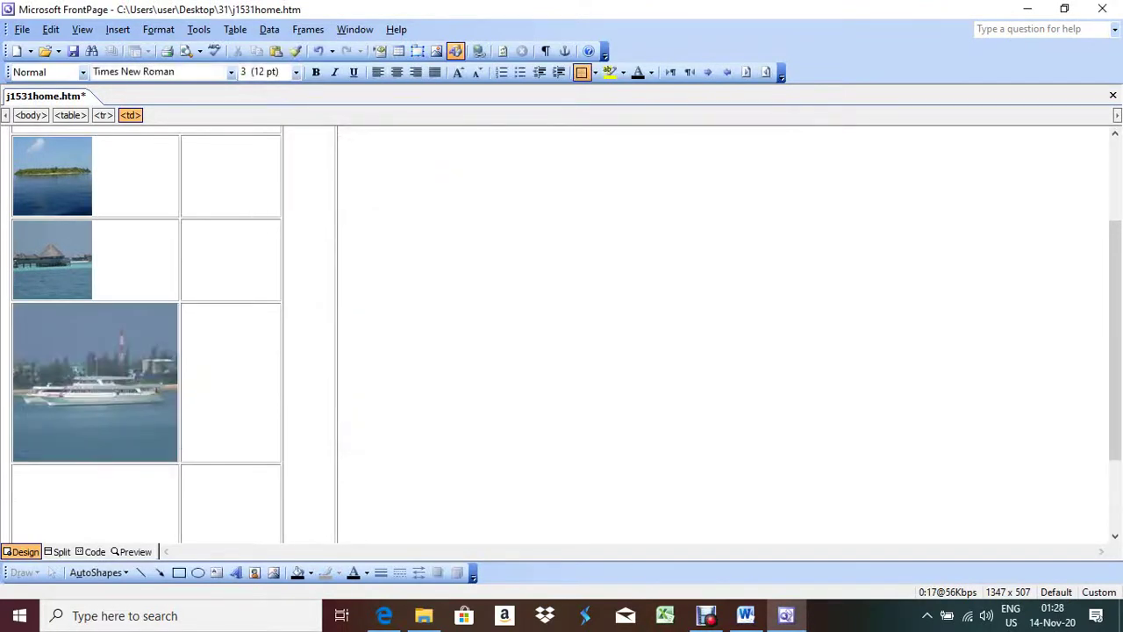
Step: Insert the J1531_1 clownfish image into cell F and the J1531_8 sunset image into cell G
left_click(436, 51)
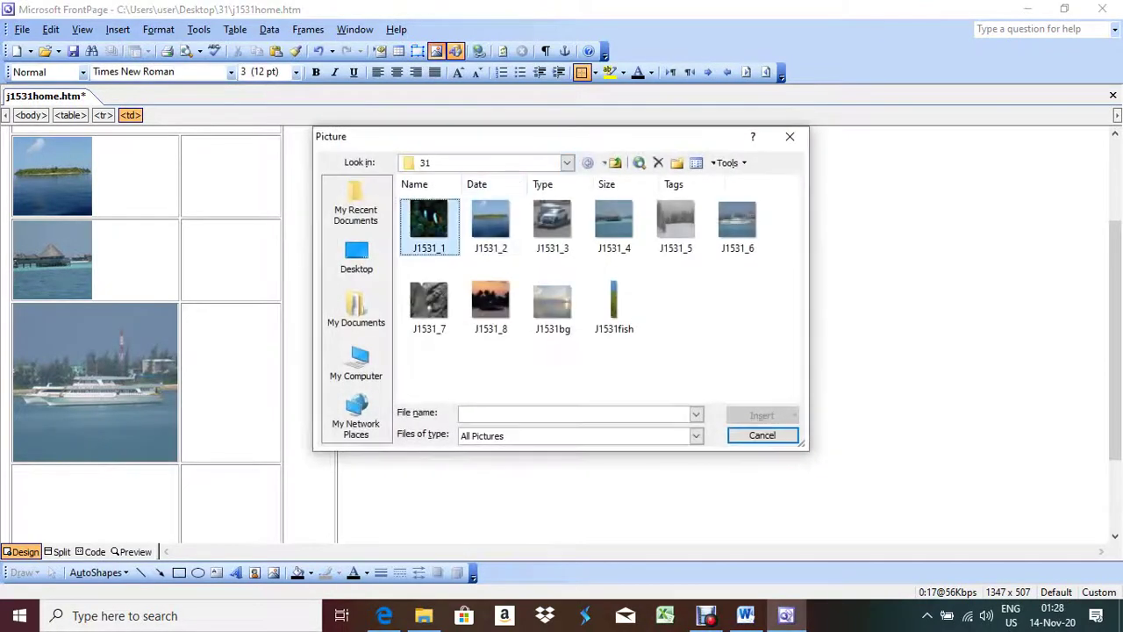
double_click(428, 219)
scroll(428, 220, "down", 3)
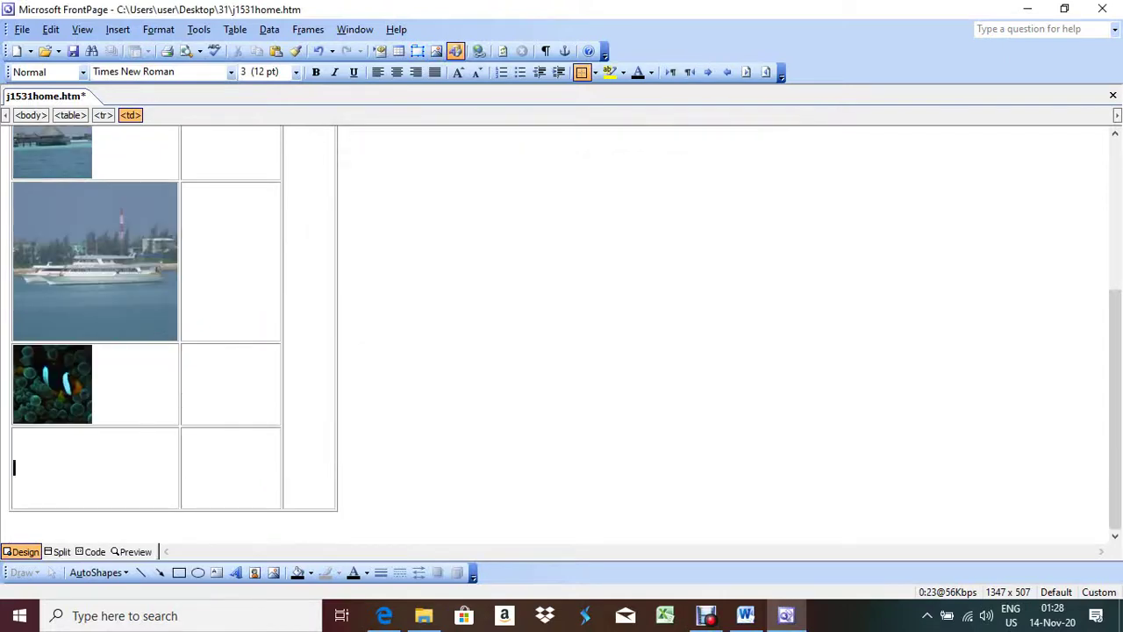
left_click(436, 51)
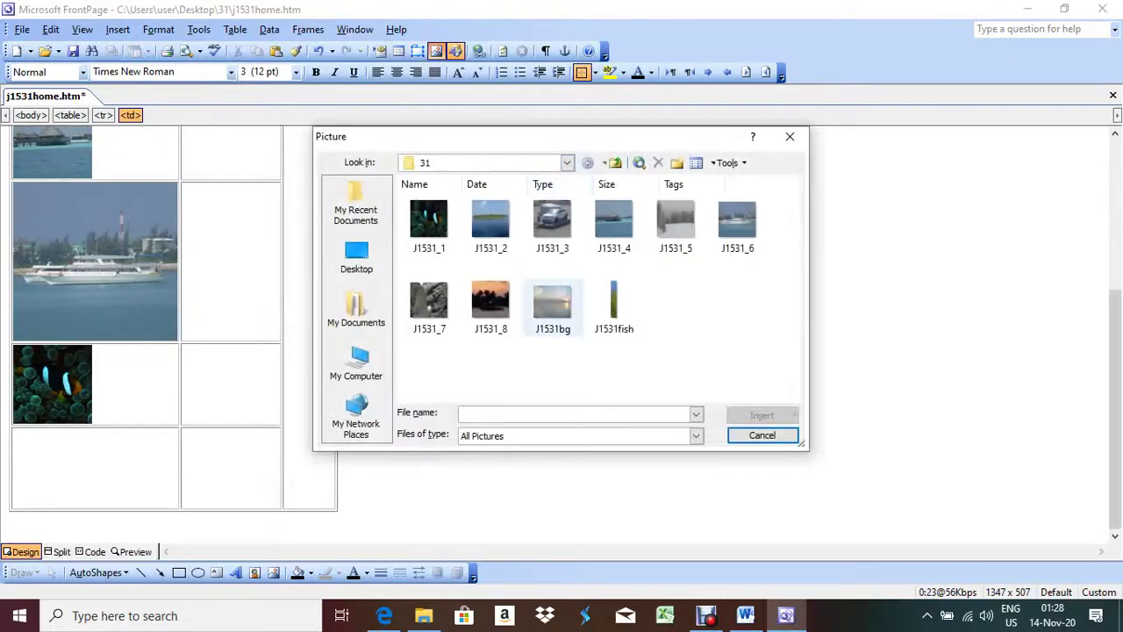
double_click(490, 299)
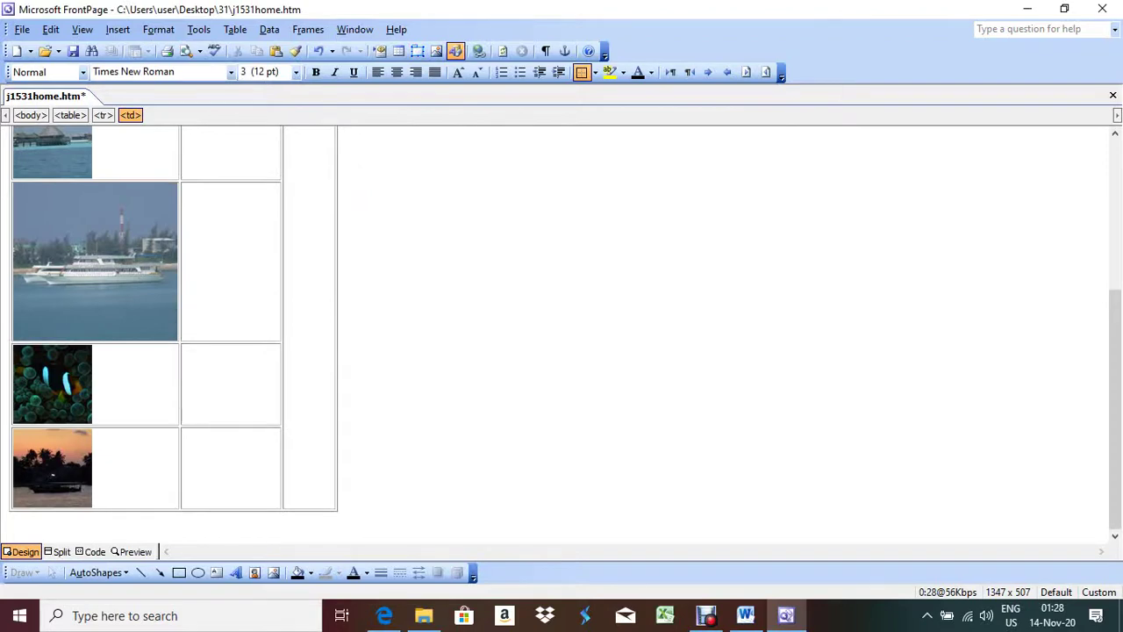
Step: Check the exam paper, then select the resort image at the top of the table
left_click(384, 615)
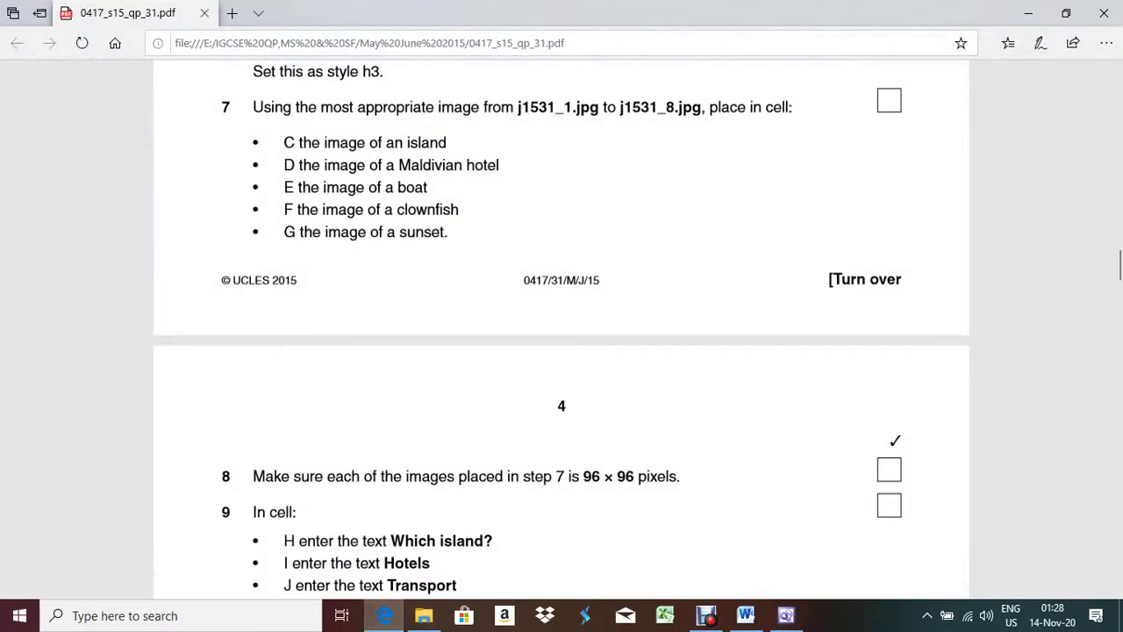
scroll(561, 328, "down", 3)
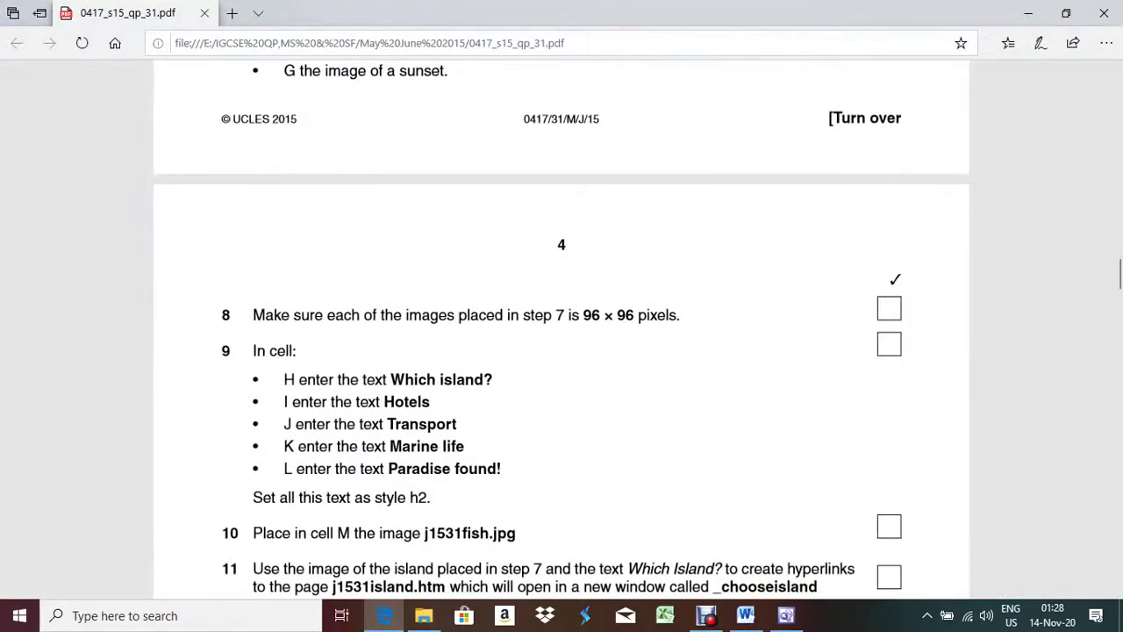
key("alt+Tab")
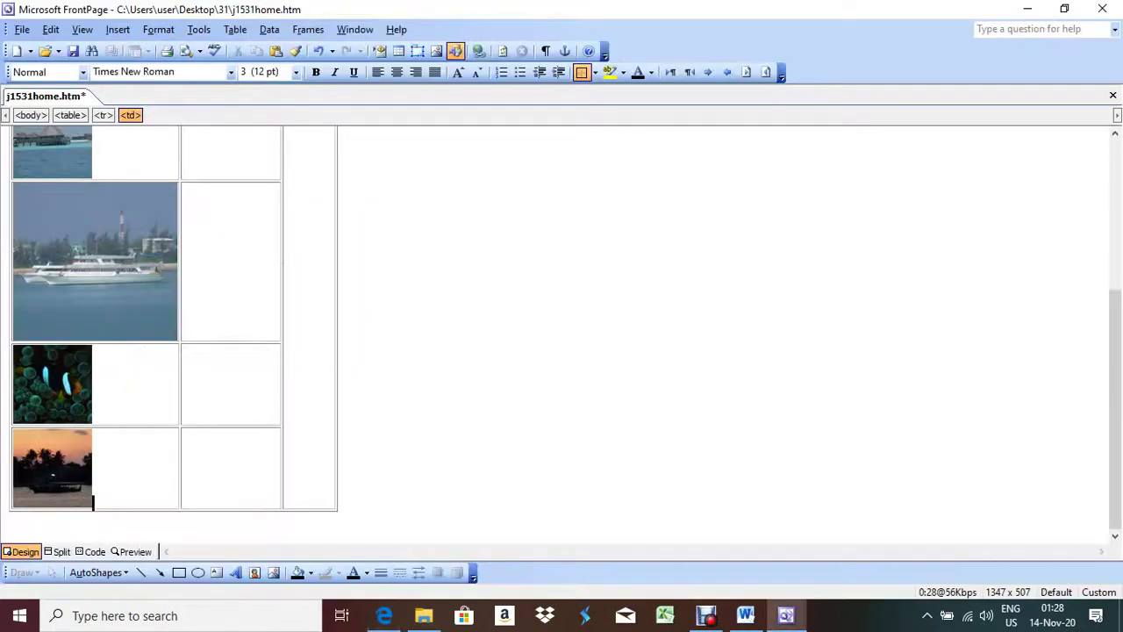
left_click(52, 154)
Step: Check the resort image's Picture Properties, which already show 96 × 96 pixels
right_click(71, 163)
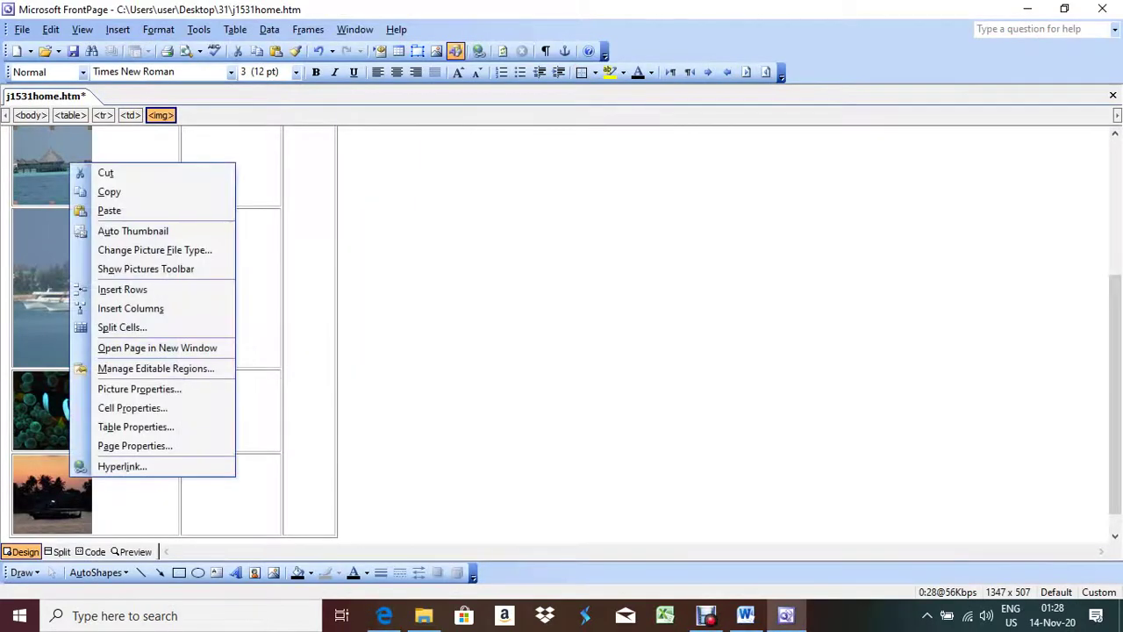
key("Down")
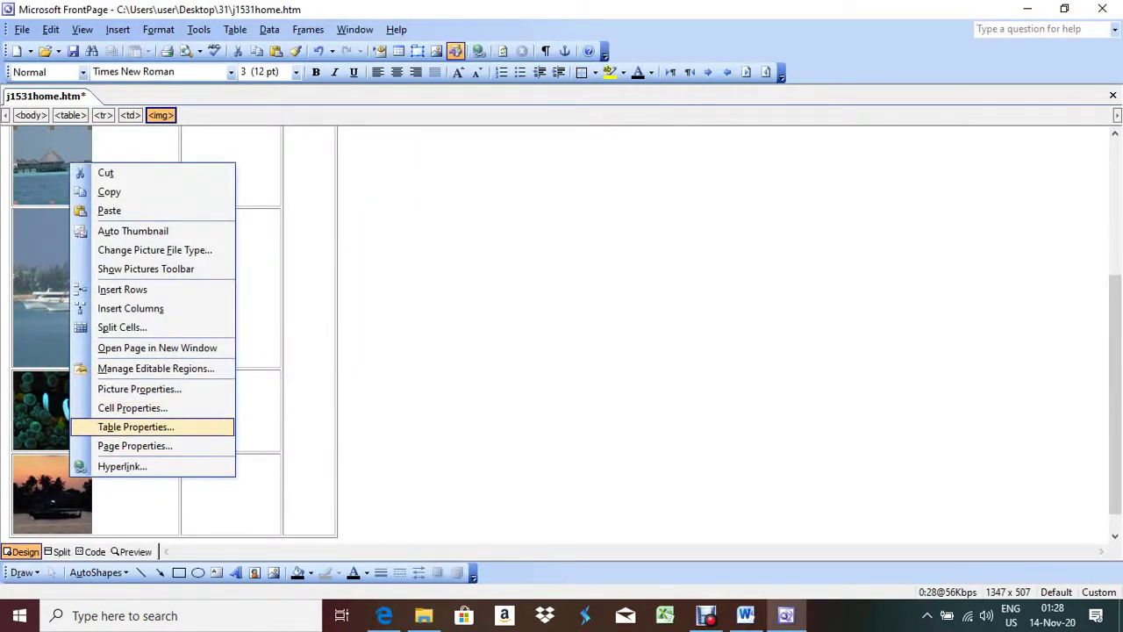
key("Up")
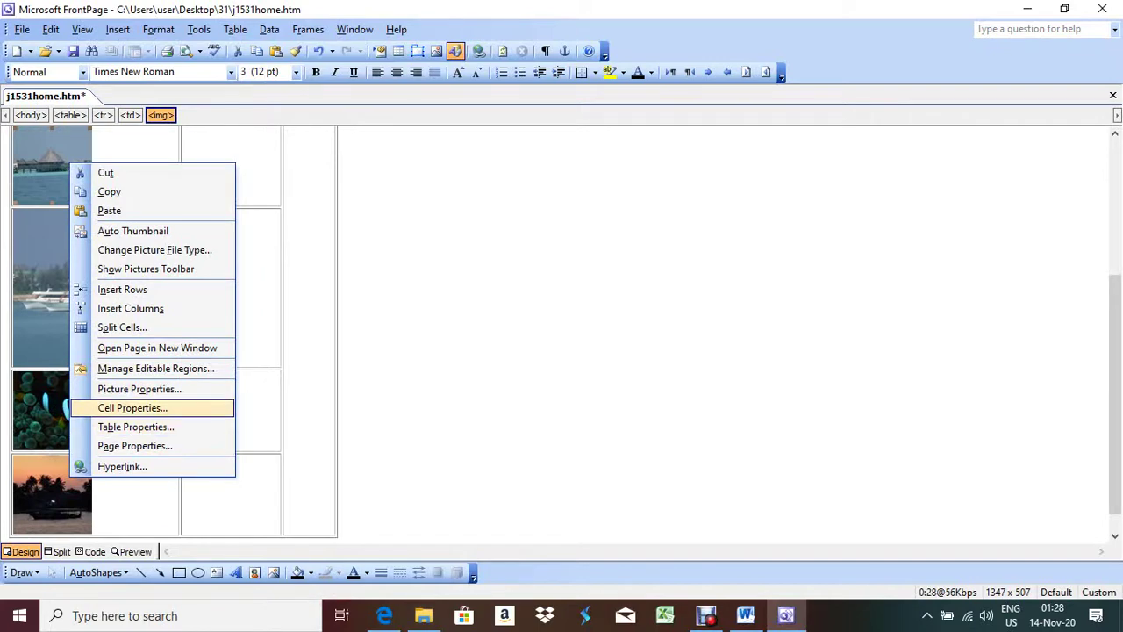
key("Up")
key("Return")
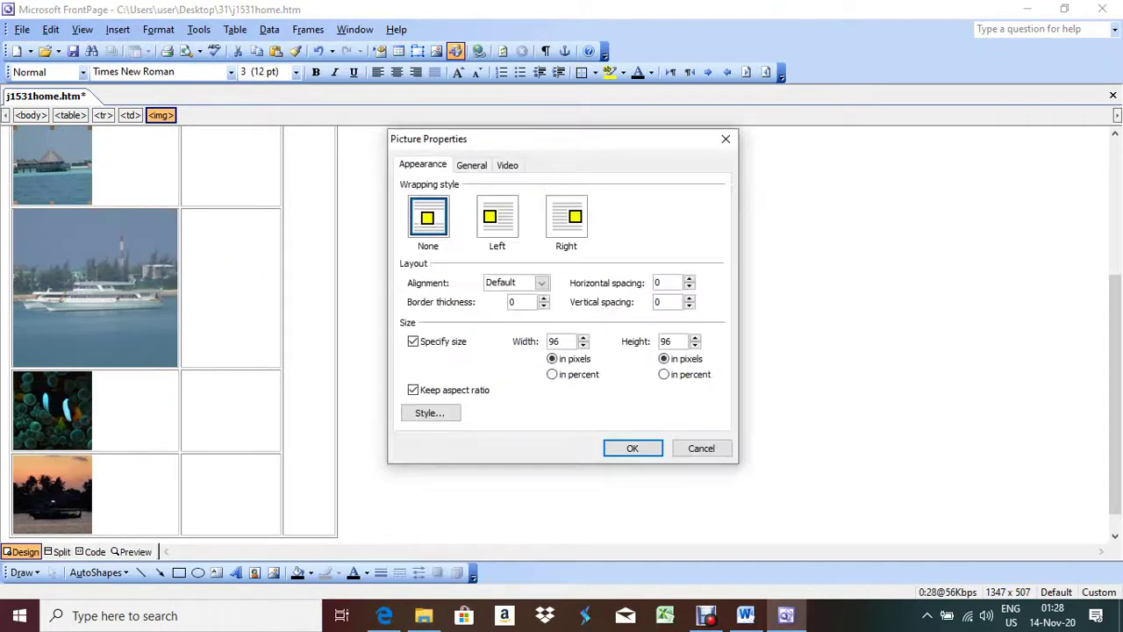
key("Escape")
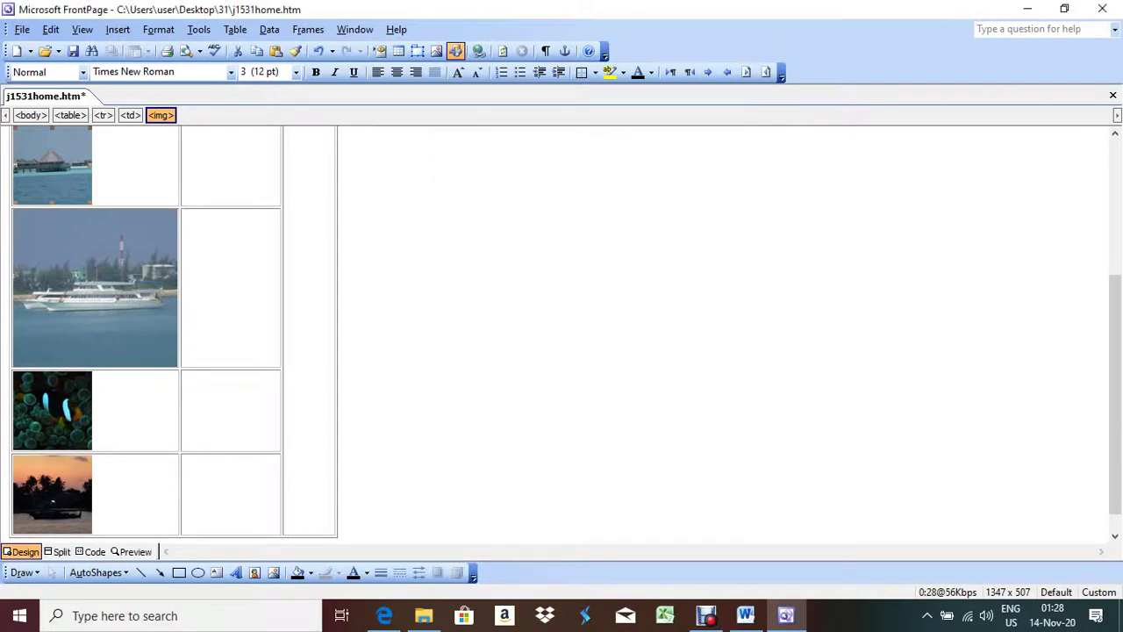
Step: Resize the boat photo to 96 × 96 pixels with Keep aspect ratio turned off
key("shift+F10")
key("Down")
key("Down")
key("Down")
key("Down")
key("Down")
key("Down")
key("Down")
key("Down")
key("Down")
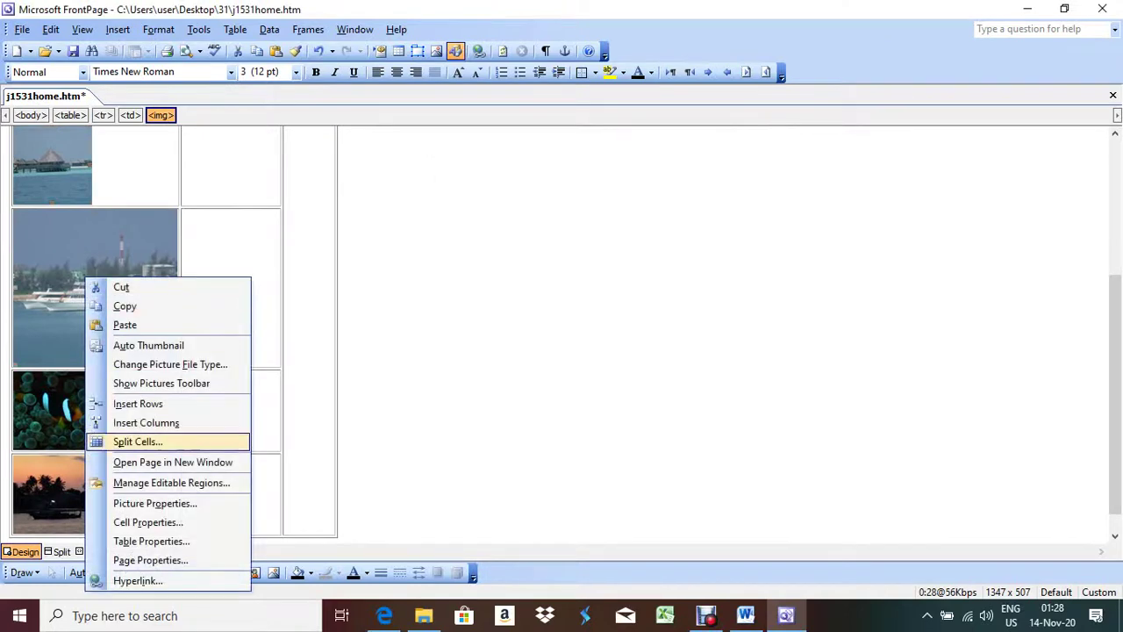
key("Down")
key("Down")
key("Down")
key("Down")
key("Up")
key("Return")
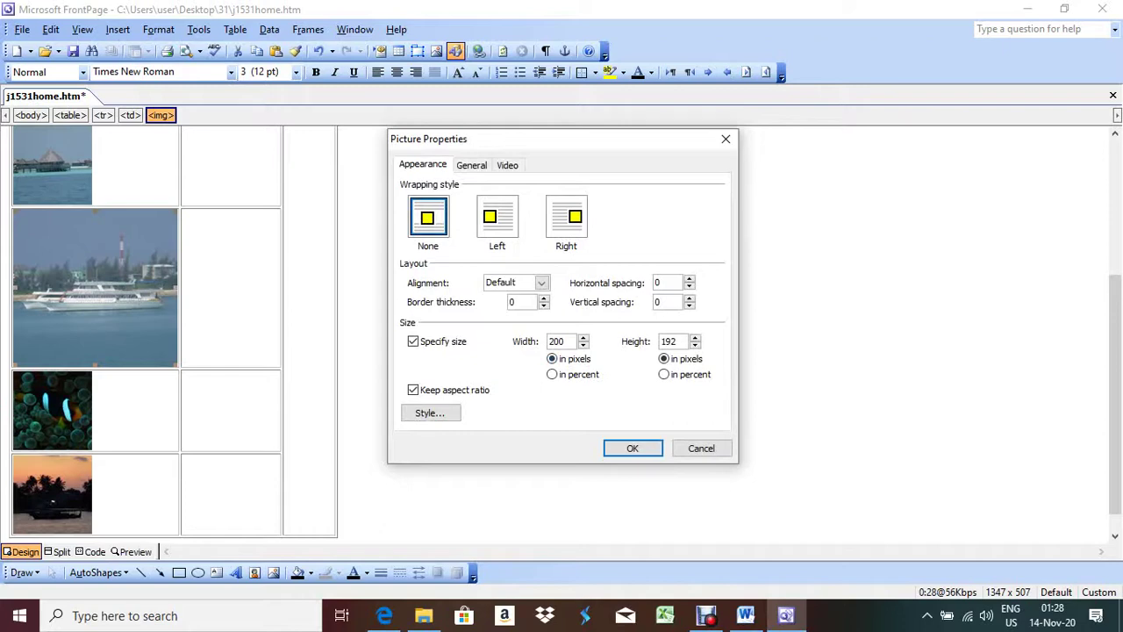
left_click_drag(565, 342, 550, 341)
key("alt+k")
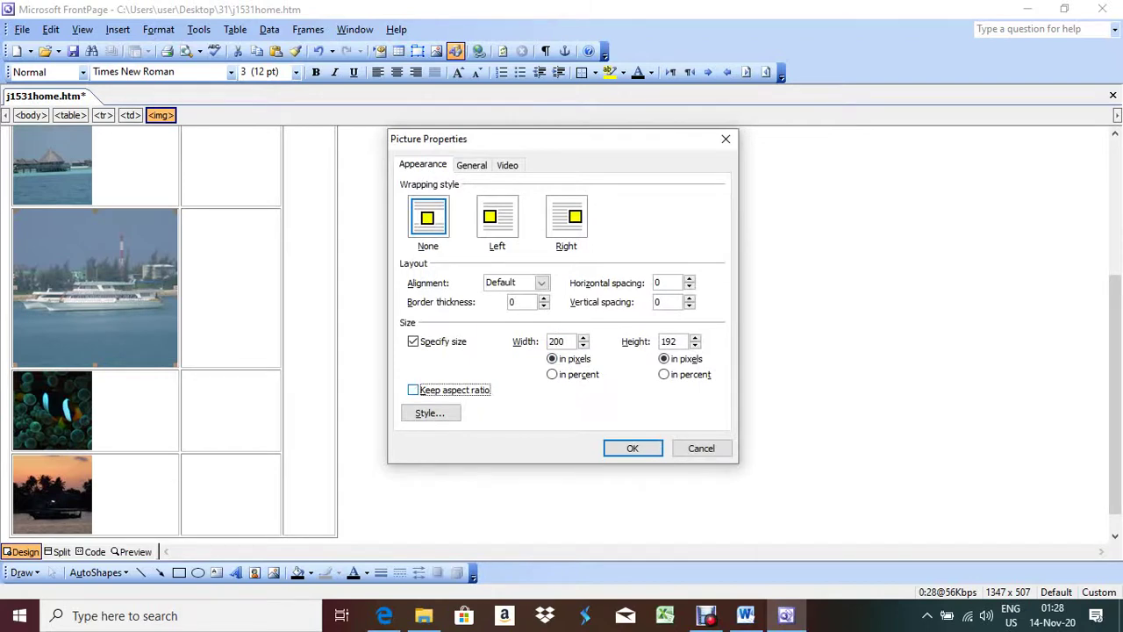
key("alt+w")
type("96")
key("alt+g")
type("96")
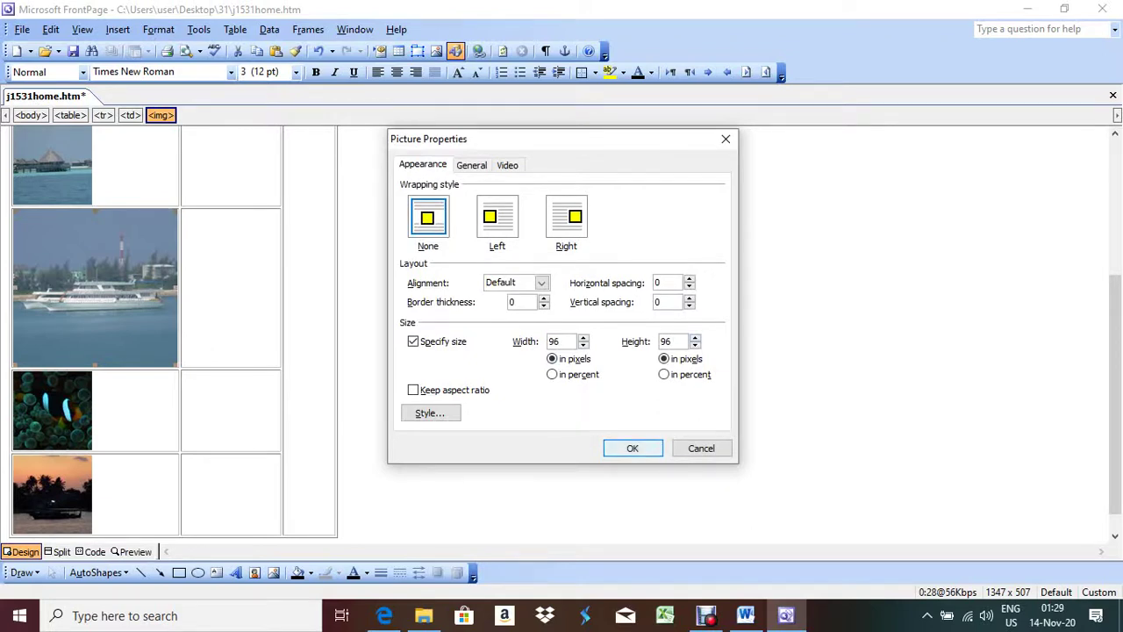
key("Return")
scroll(175, 333, "up", 5)
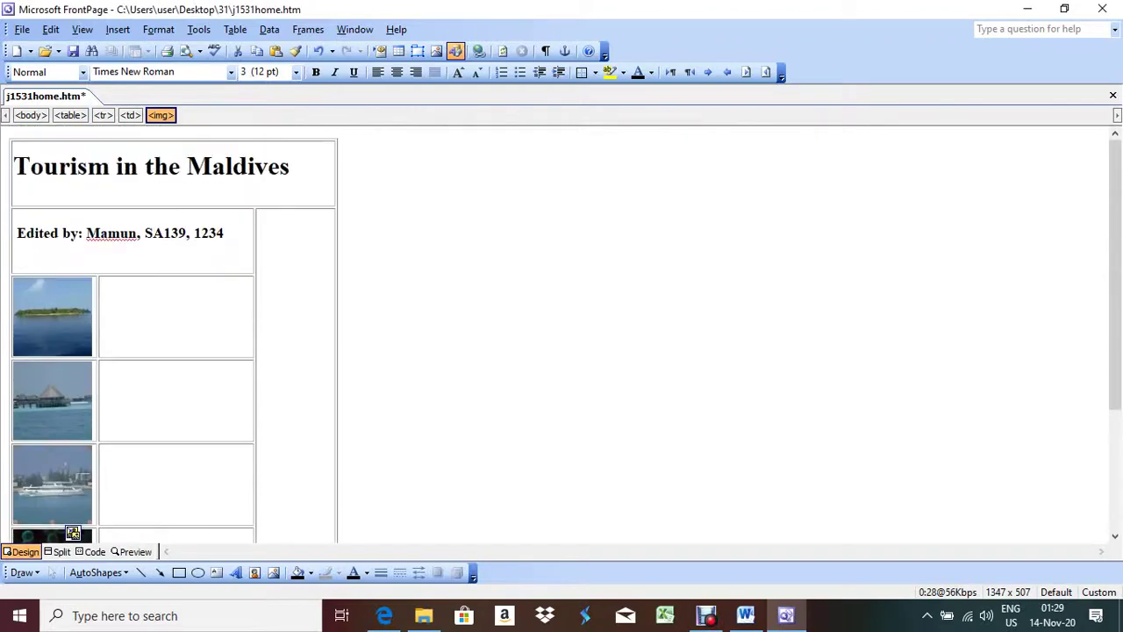
Step: Copy 'Which island?' from the question paper into the cell beside the first image
left_click(384, 615)
scroll(561, 351, "down", 4)
scroll(562, 351, "up", 3)
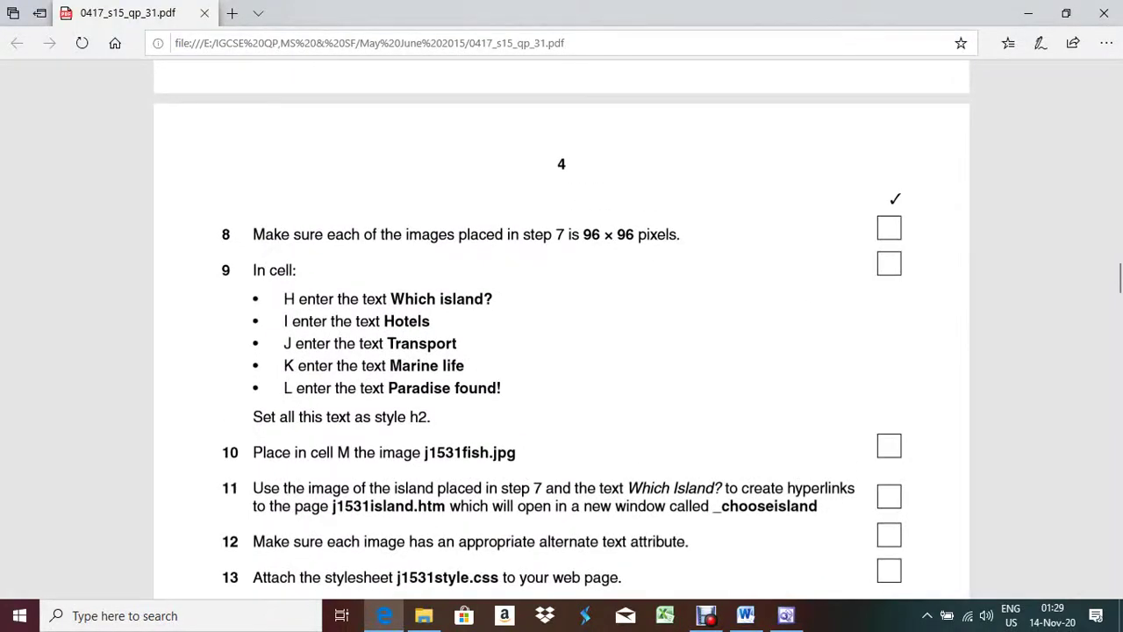
key("alt+Tab")
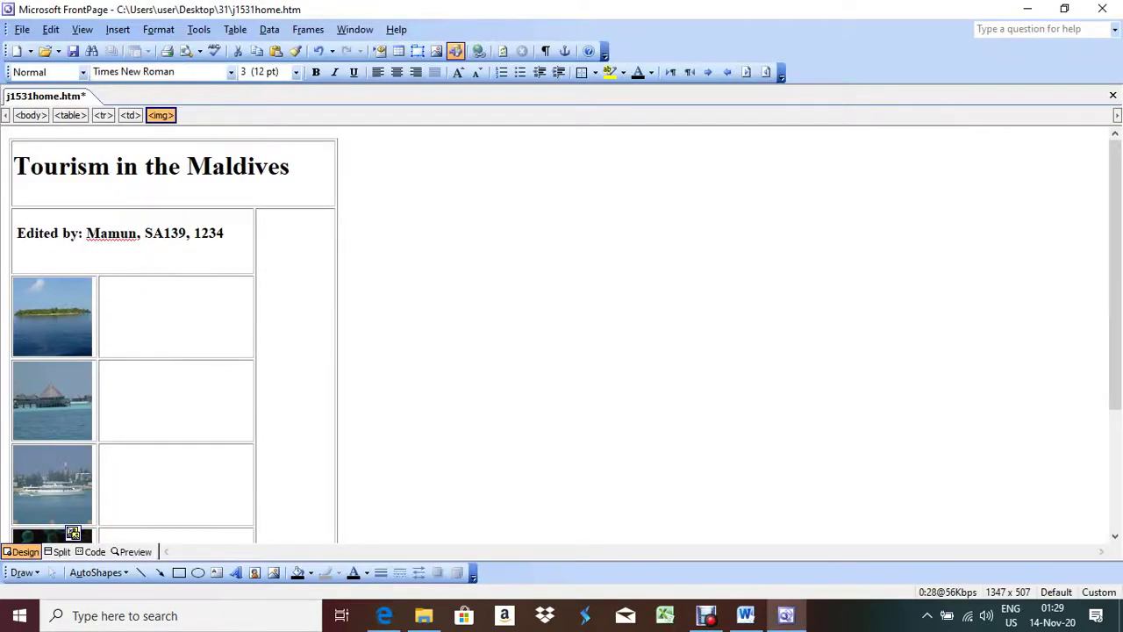
key("alt+Tab")
left_click_drag(475, 299, 390, 298)
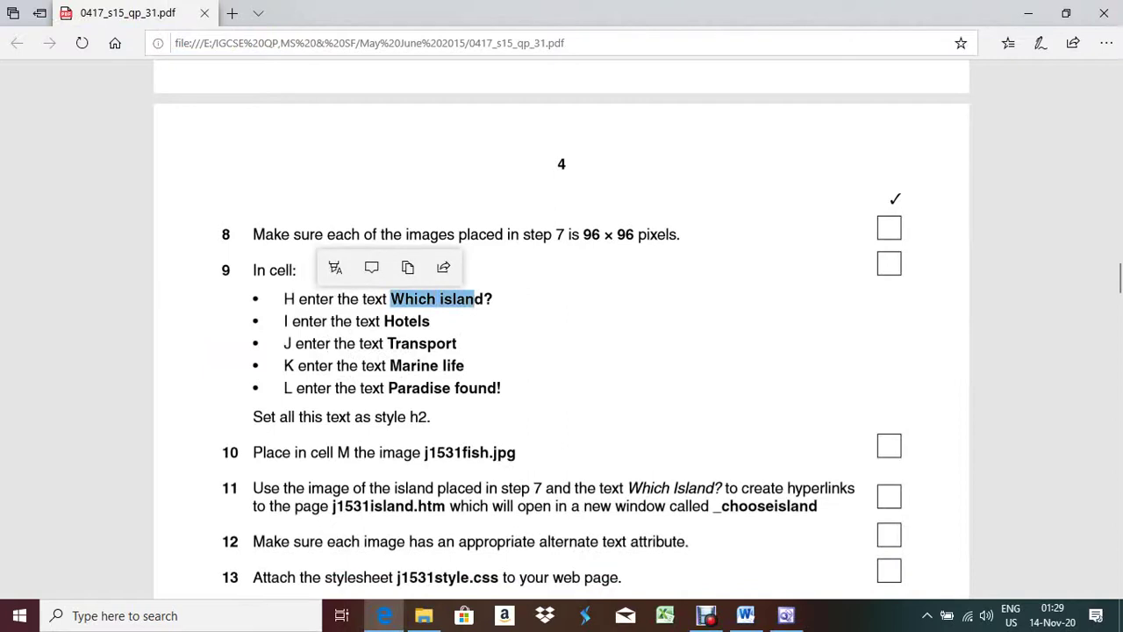
left_click_drag(493, 298, 390, 299)
key("ctrl+c")
key("alt+Tab")
left_click(100, 313)
key("ctrl+v")
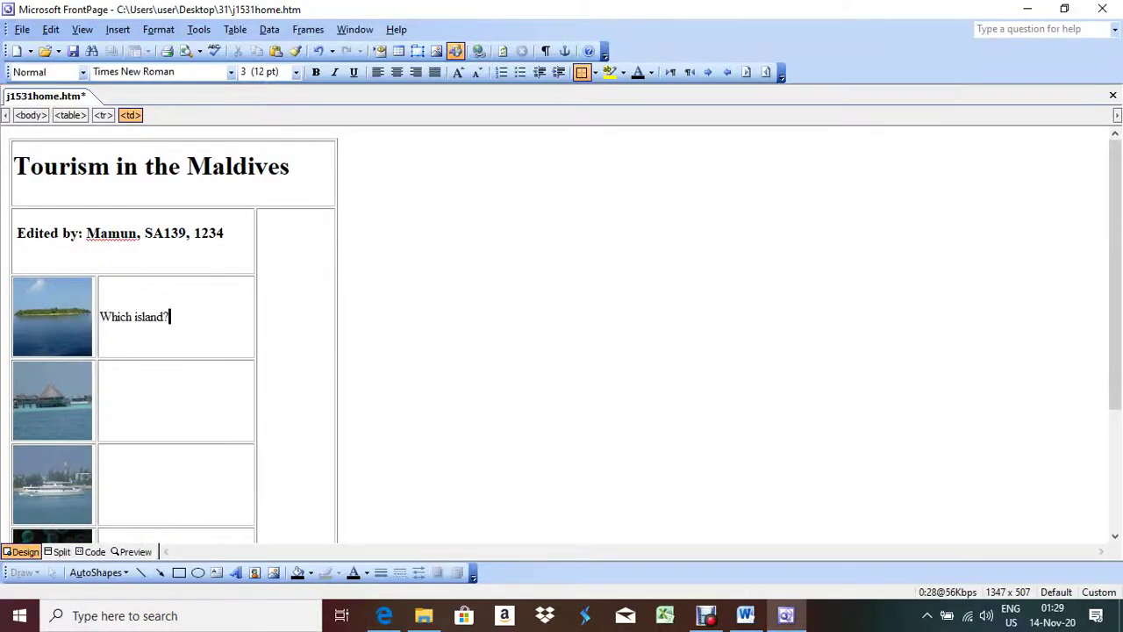
Step: Paste 'Hotels' and 'Transport' into the cells beside the second image and the boat photo
left_click(100, 400)
key("alt+Tab")
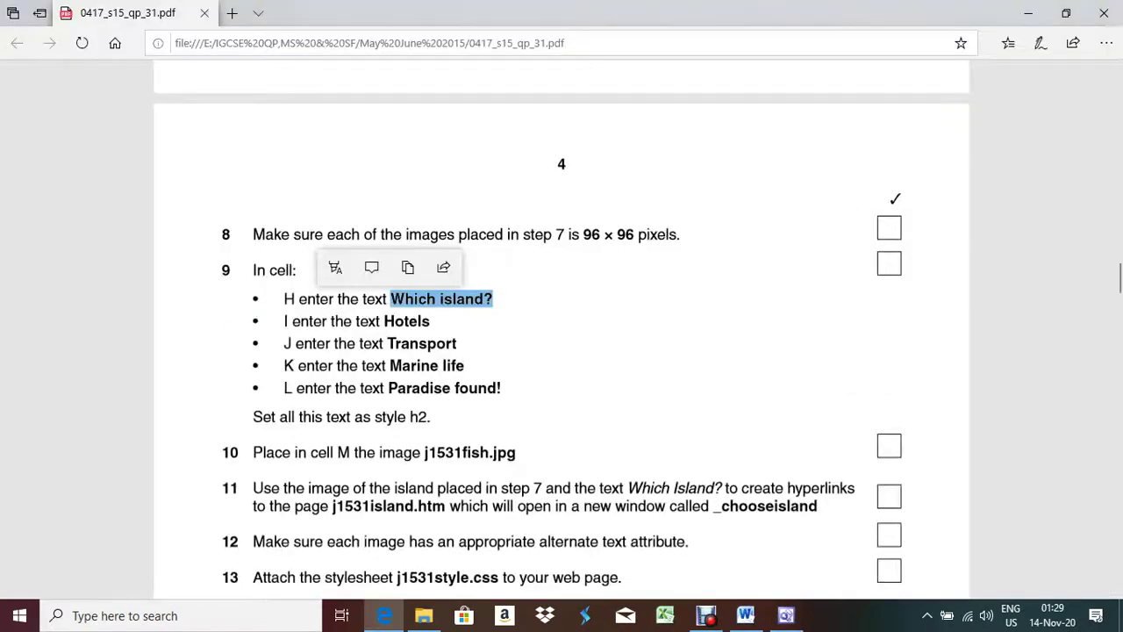
left_click_drag(431, 322, 381, 321)
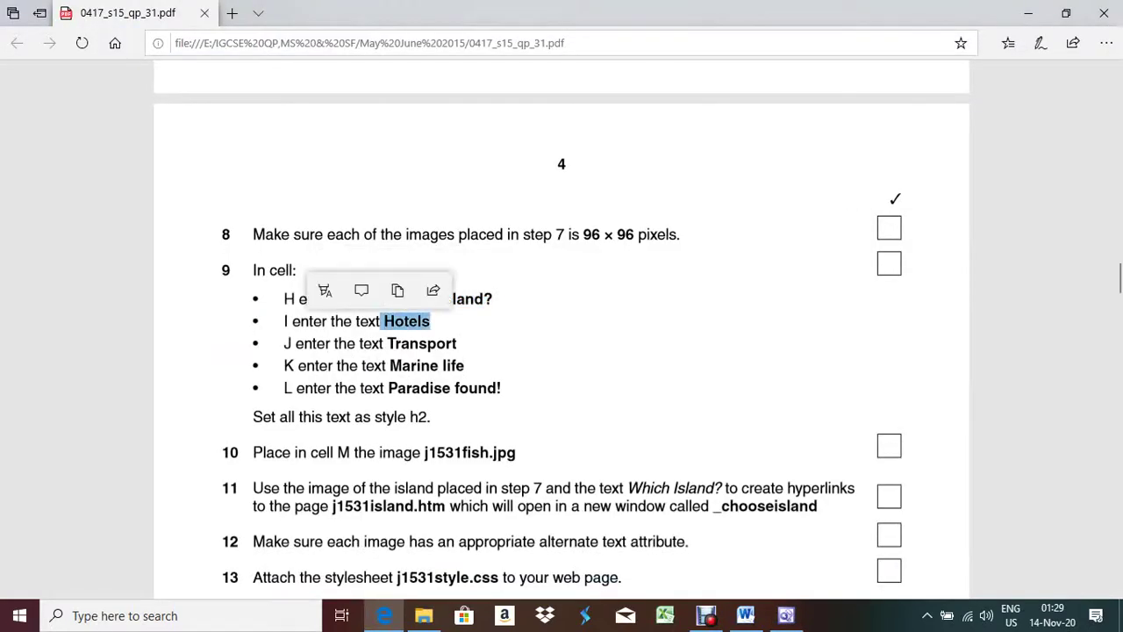
key("alt+Tab")
key("ctrl+v")
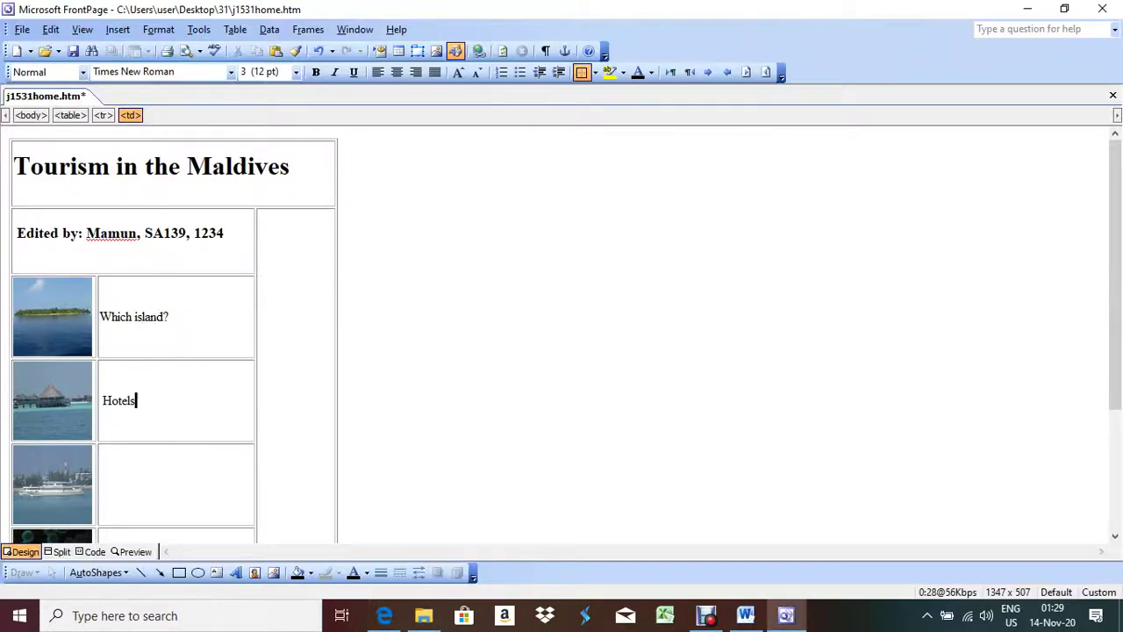
key("alt+Tab")
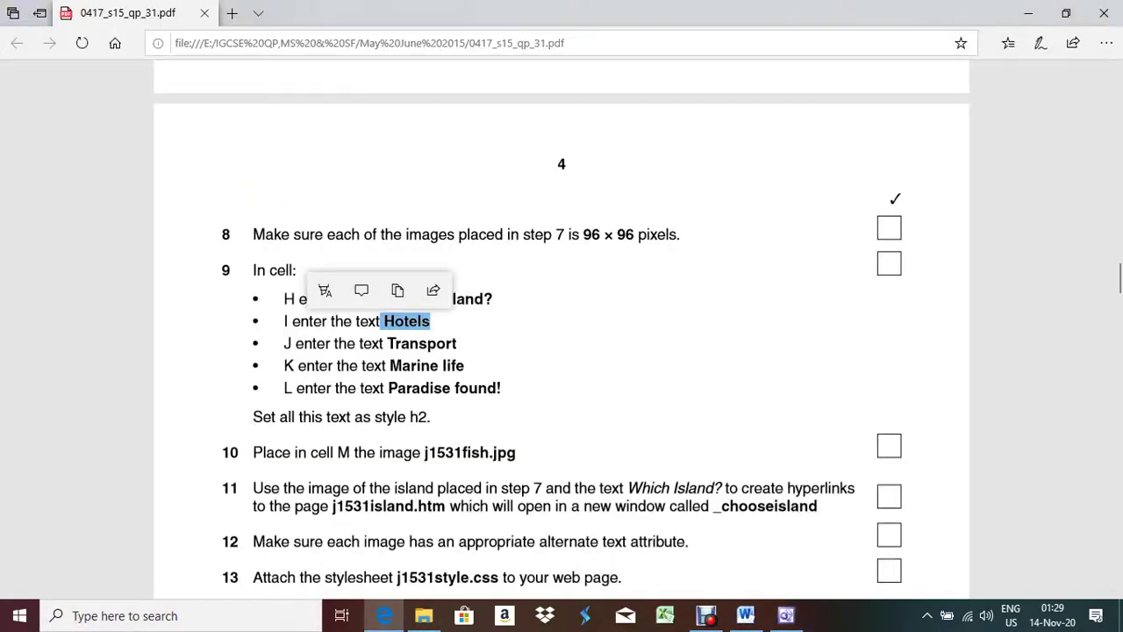
left_click_drag(395, 343, 457, 343)
key("Escape")
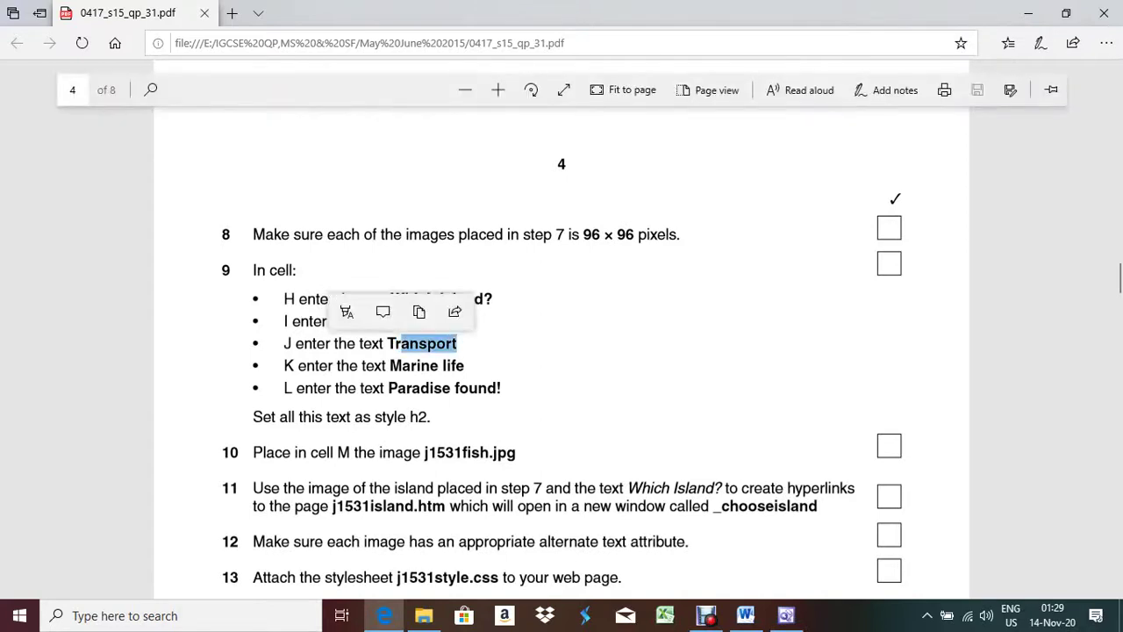
key("Escape")
left_click_drag(458, 343, 385, 343)
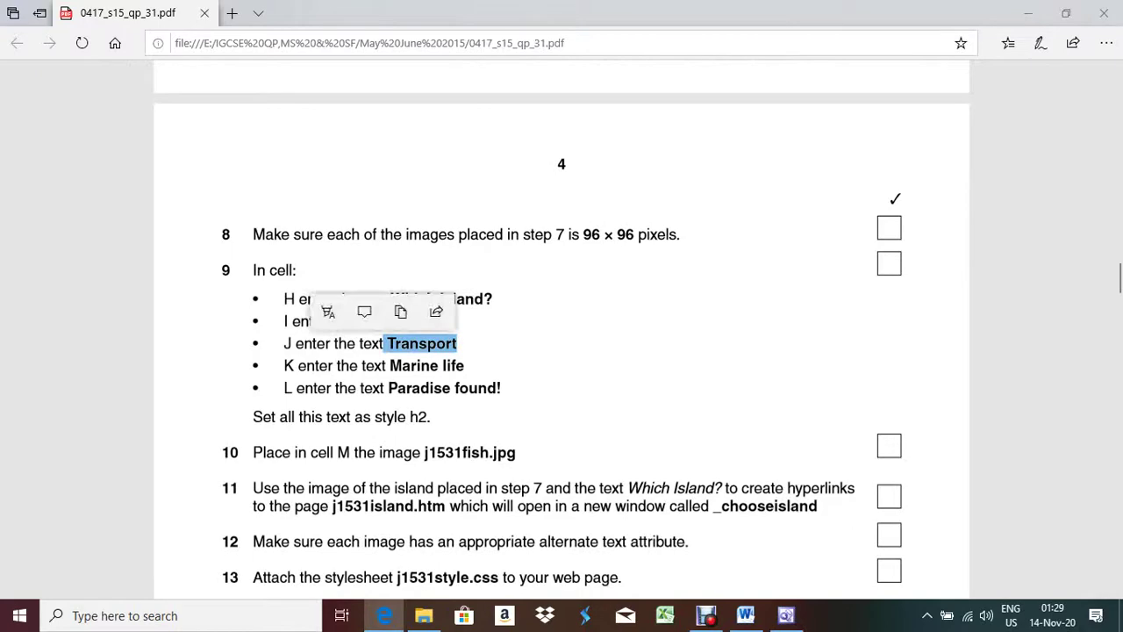
key("alt+Tab")
left_click(100, 483)
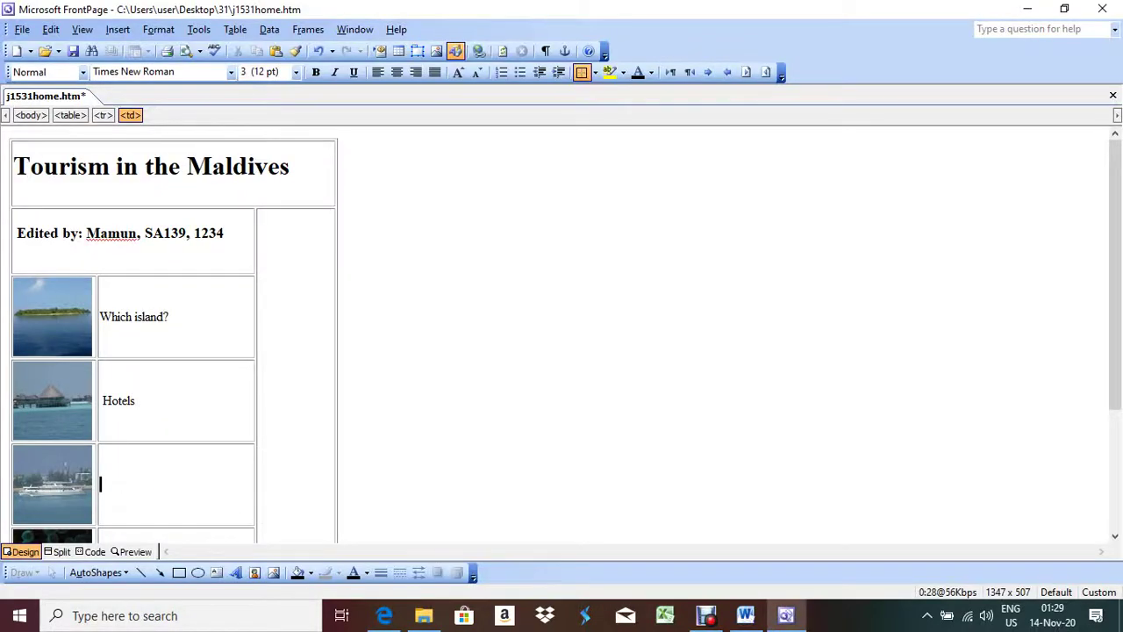
key("ctrl+v")
Step: Paste 'Marine life' from the question paper beside the fish photo
key("alt+Tab")
scroll(562, 331, "down", 2)
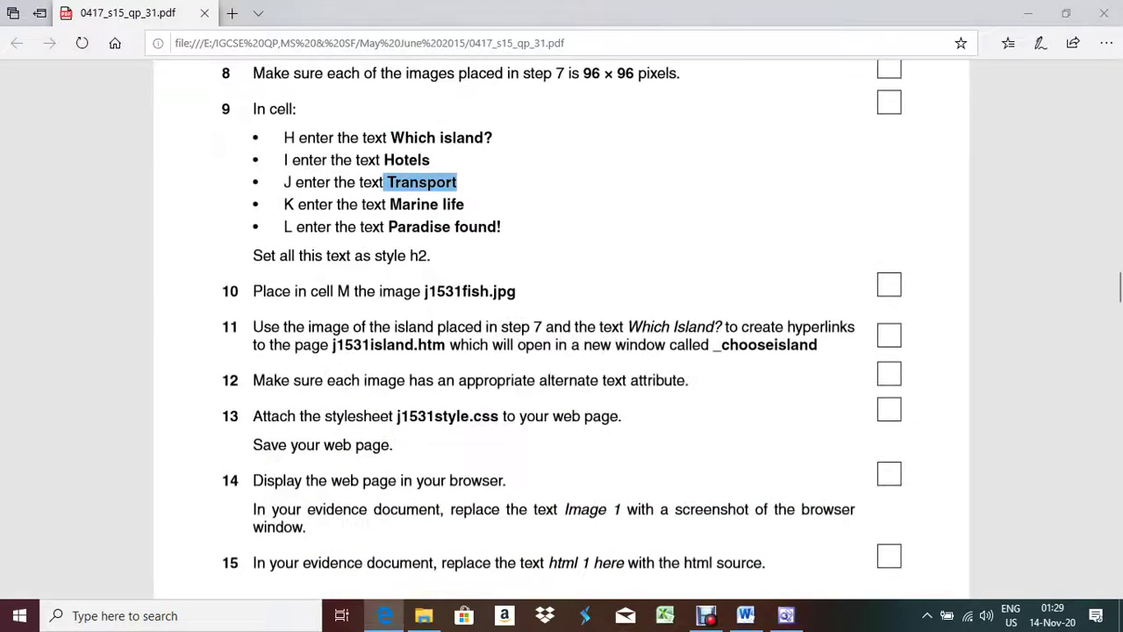
left_click_drag(464, 203, 389, 203)
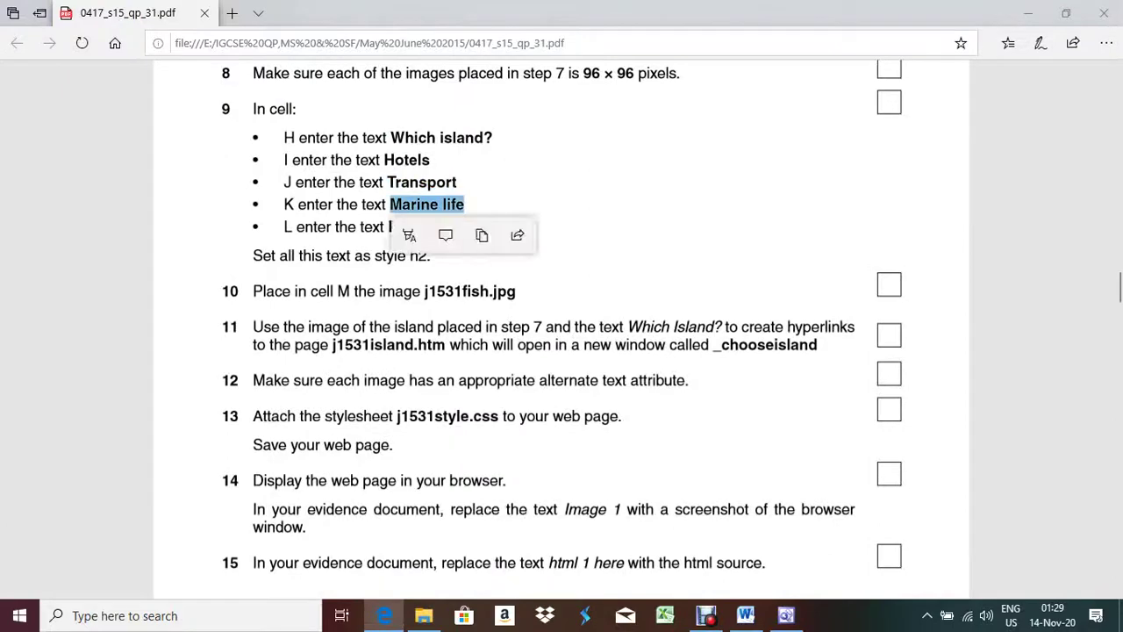
key("alt+Tab")
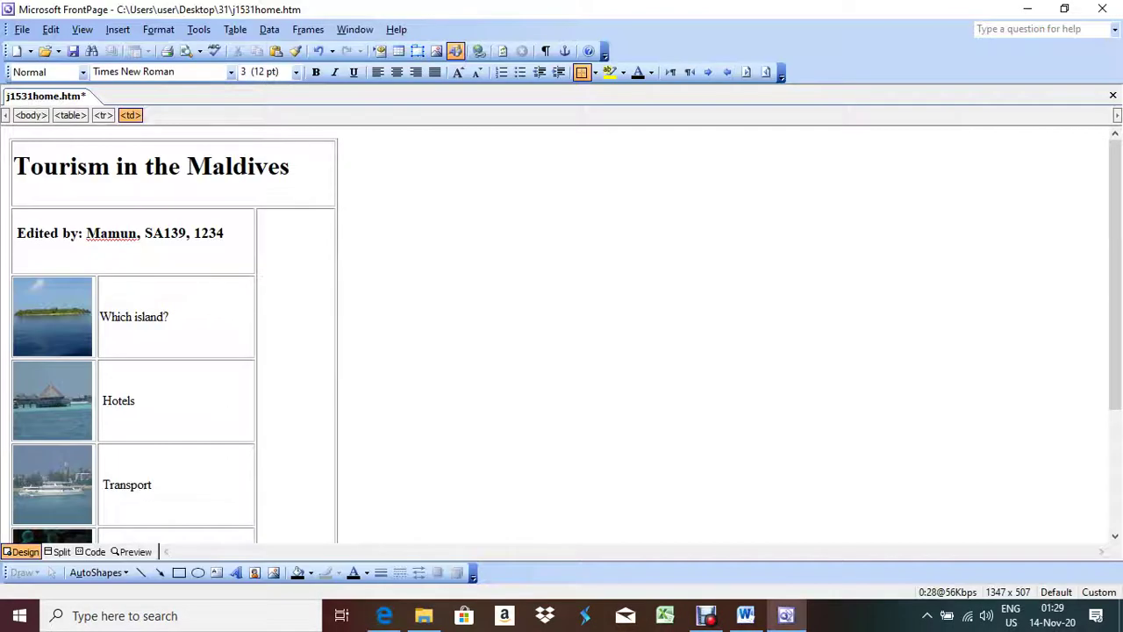
scroll(176, 333, "down", 3)
key("ctrl+v")
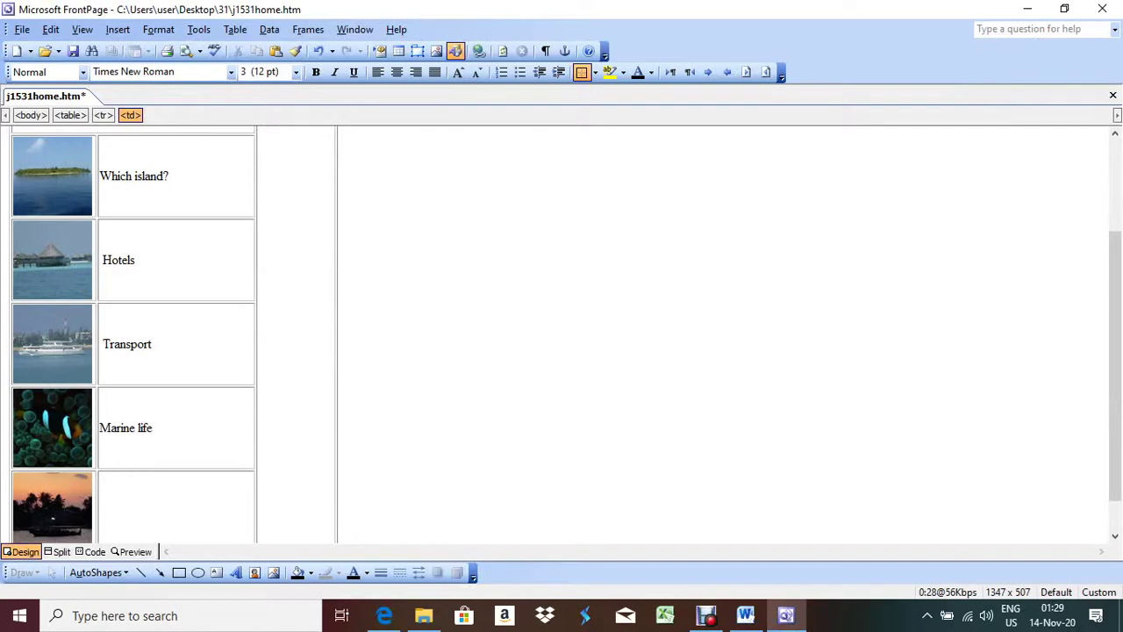
Step: Copy 'Paradise found!' from item 9 and paste it into the bottom cell
key("alt+Tab")
key("Escape")
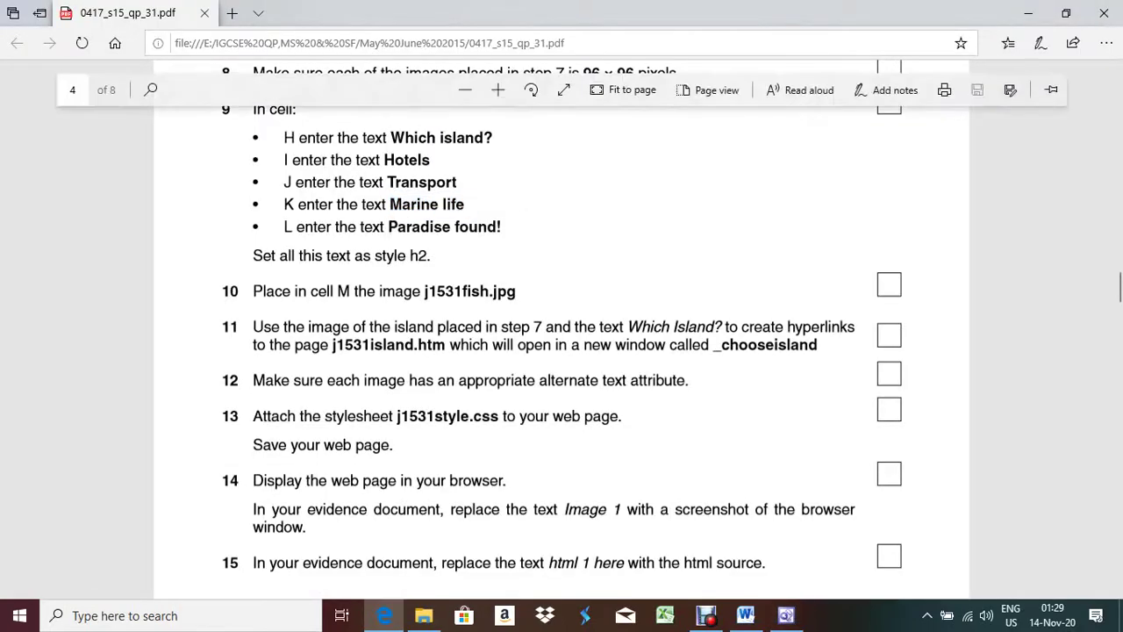
left_click_drag(496, 226, 389, 226)
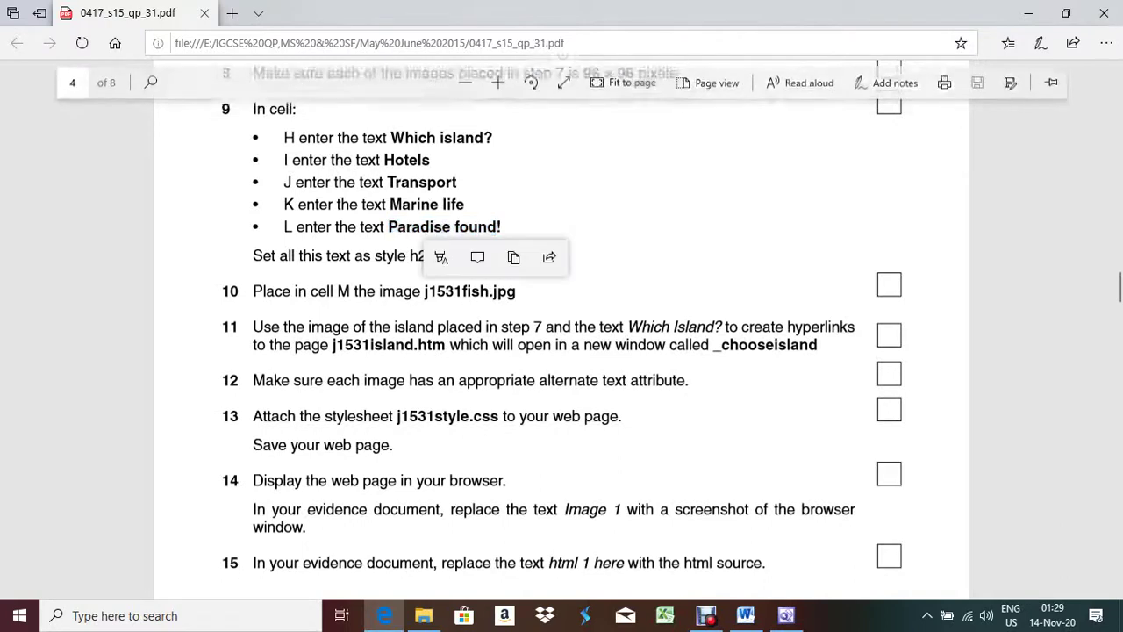
key("ctrl+c")
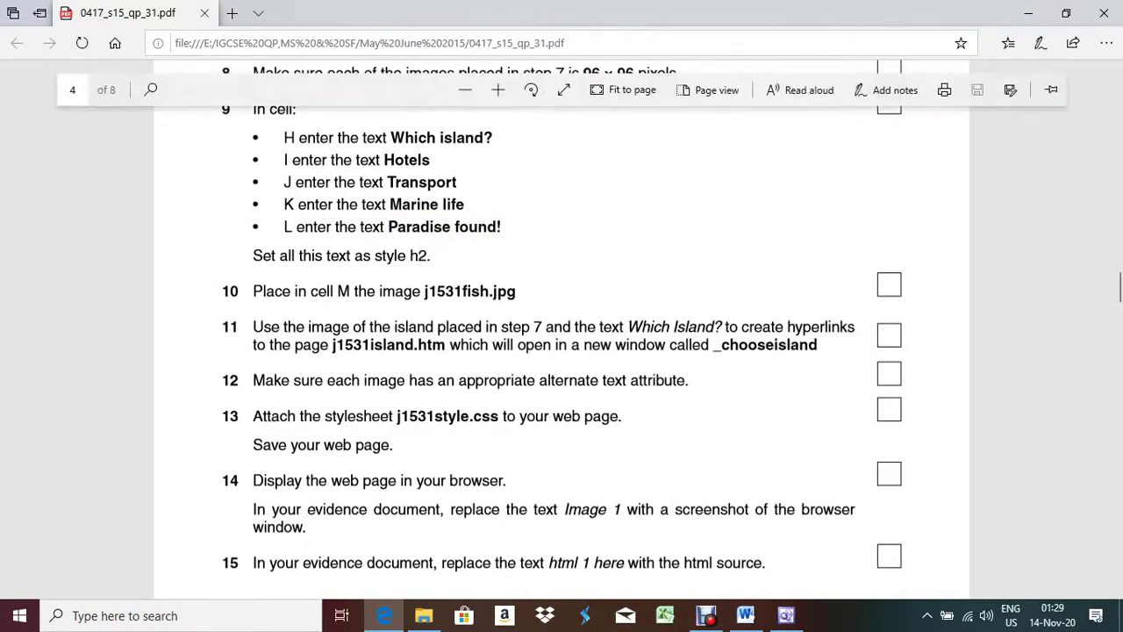
double_click(419, 226)
left_click_drag(419, 226, 505, 202)
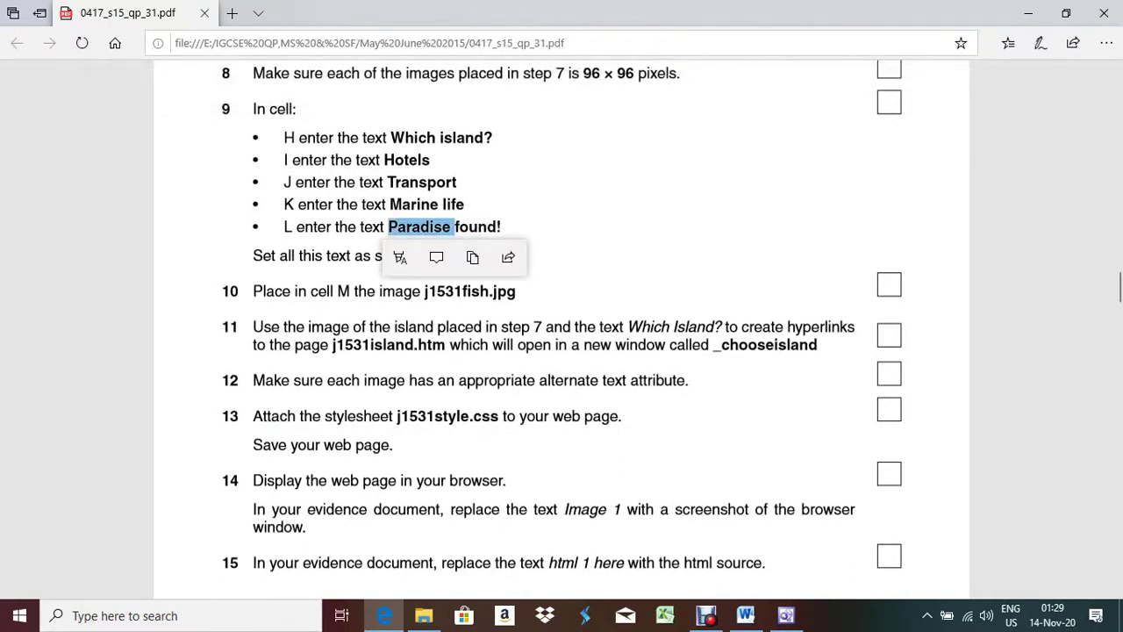
left_click(477, 226)
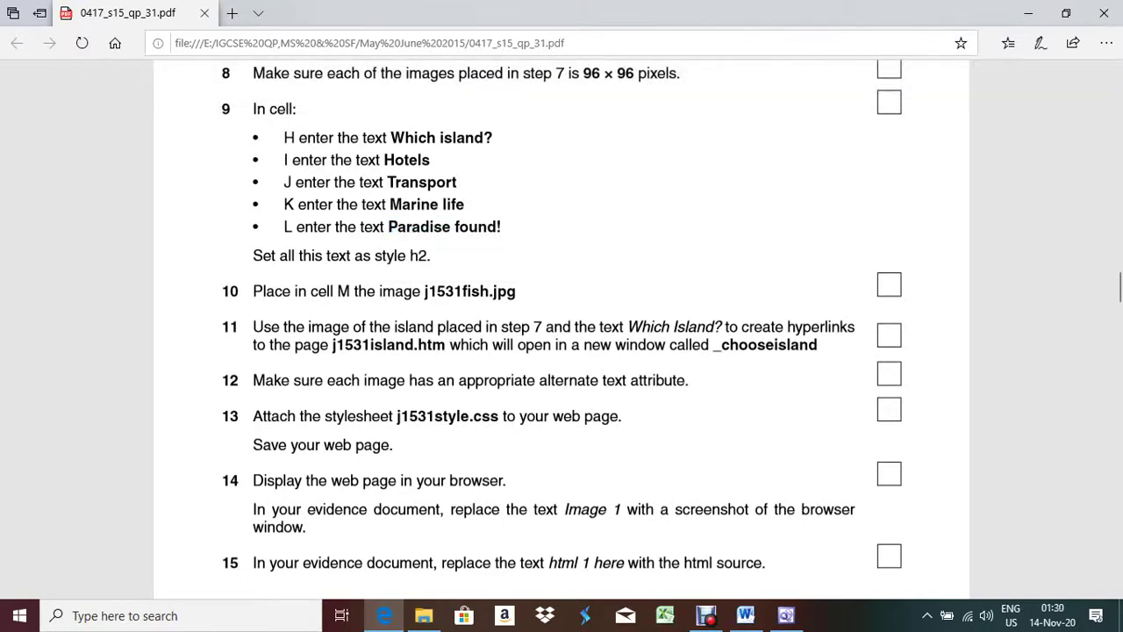
double_click(478, 227)
left_click_drag(501, 226, 385, 227)
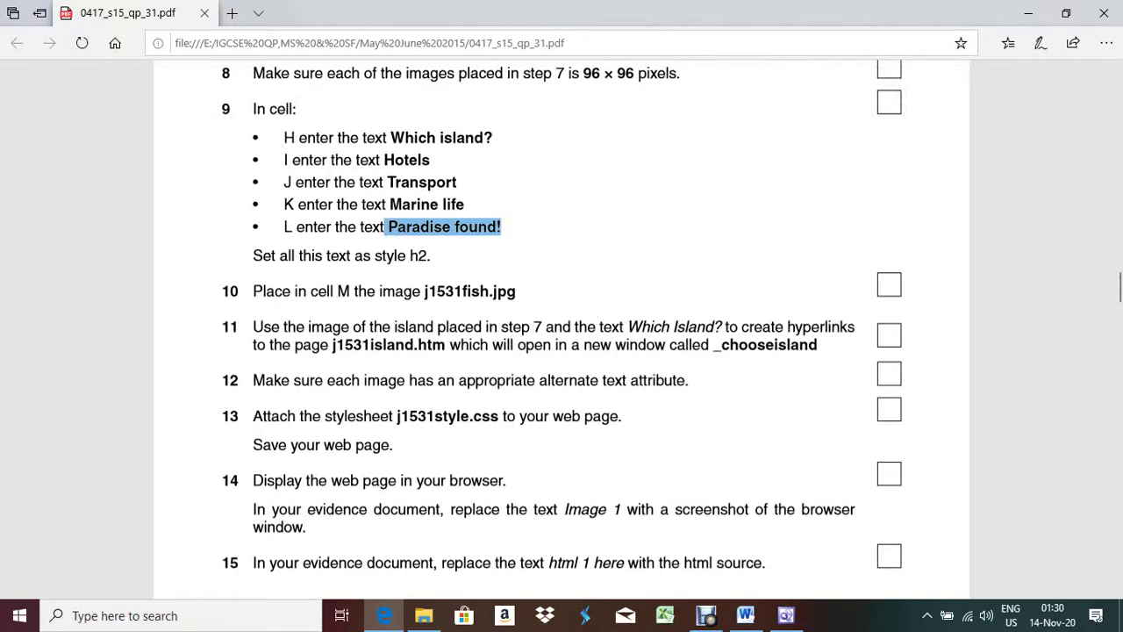
key("alt+Tab")
left_click(101, 511)
key("ctrl+v")
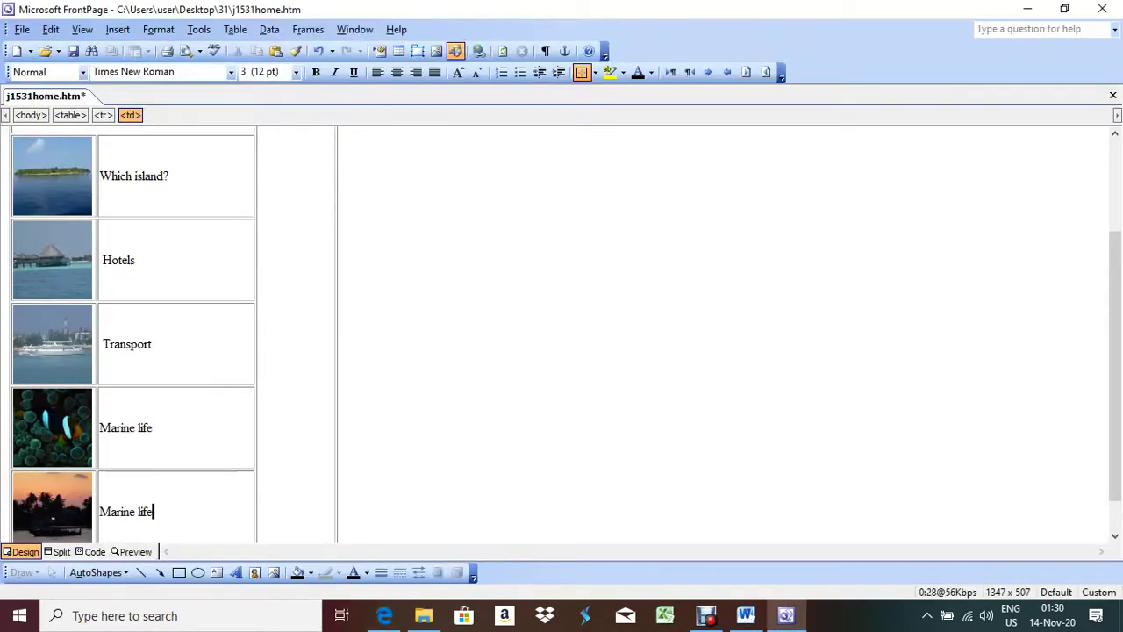
Step: Delete the wrongly pasted 'Marine life' from the bottom row and paste 'Paradise found!' there
scroll(176, 334, "down", 1)
key("shift+Home")
key("shift+Left")
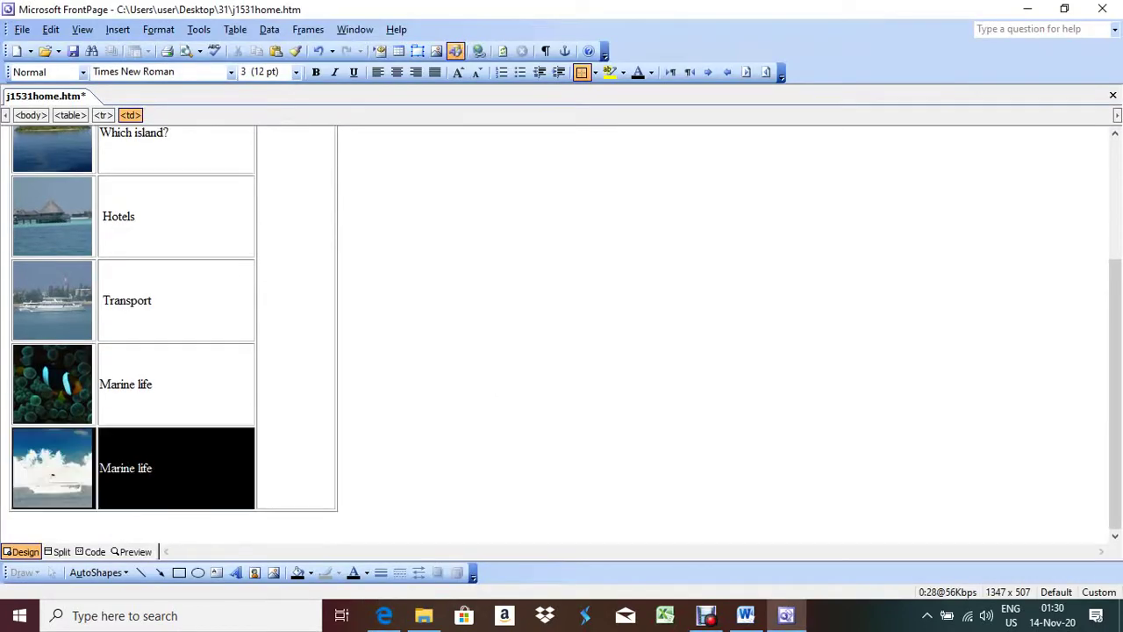
key("shift+Right")
key("shift+Right")
key("shift+Right")
key("shift+Right")
key("shift+Right")
key("shift+Right")
key("shift+Right")
key("shift+Right")
key("shift+Right")
key("shift+Right")
key("shift+Right")
key("shift+Right")
key("shift+Left")
key("shift+Left")
key("shift+Left")
key("shift+Left")
key("shift+Left")
key("shift+Left")
key("shift+Left")
key("shift+Left")
key("shift+Left")
key("shift+Left")
key("shift+Left")
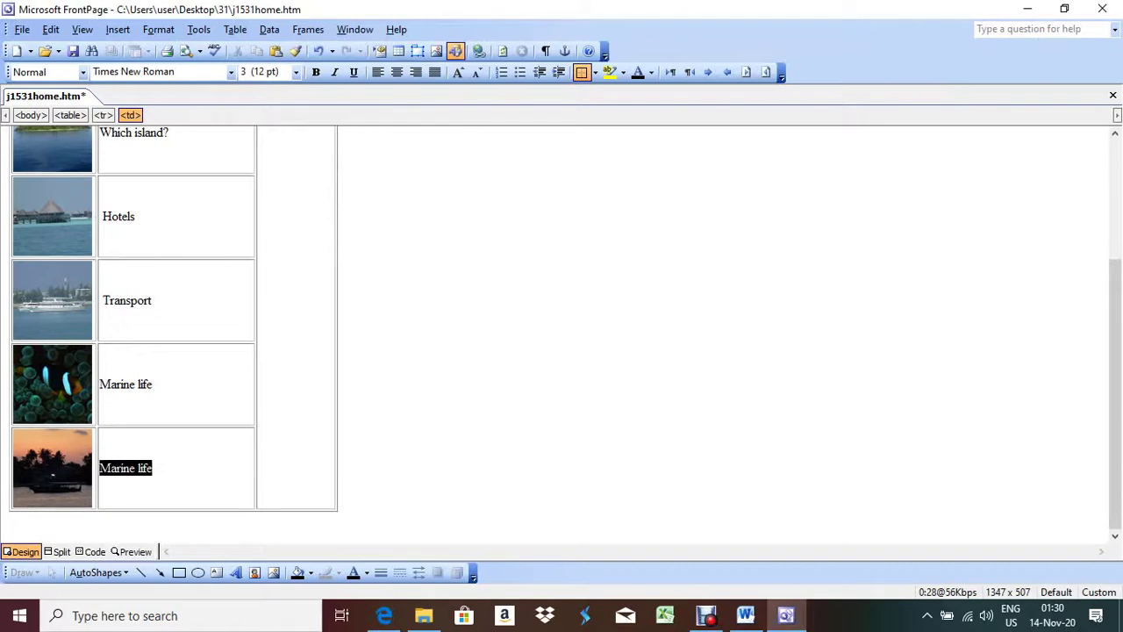
key("Delete")
key("alt+Tab")
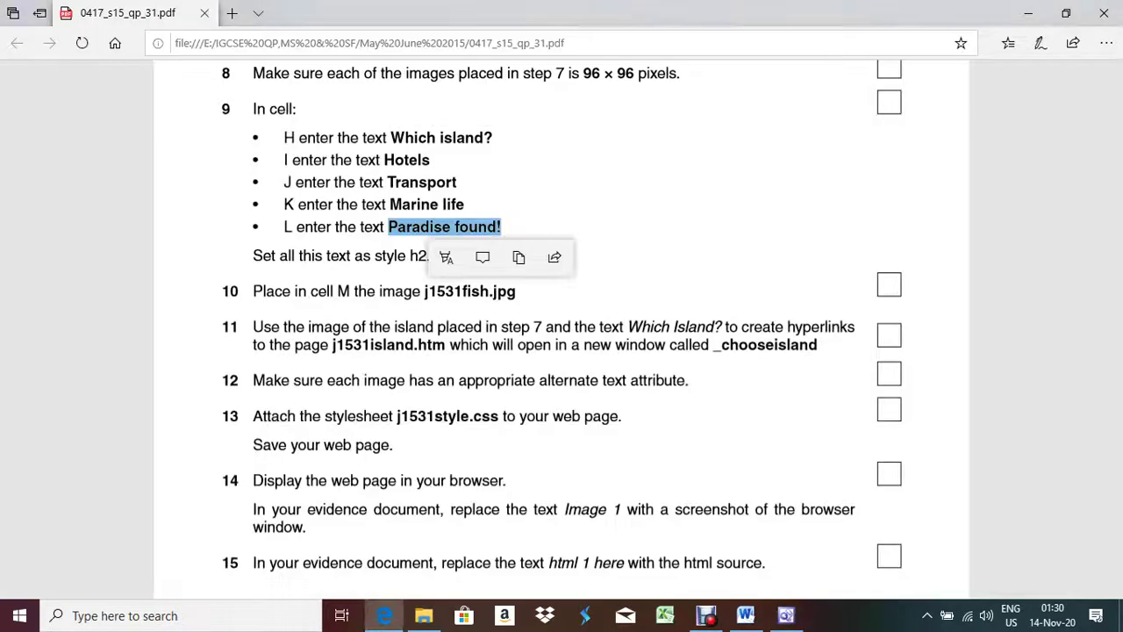
key("alt+Tab")
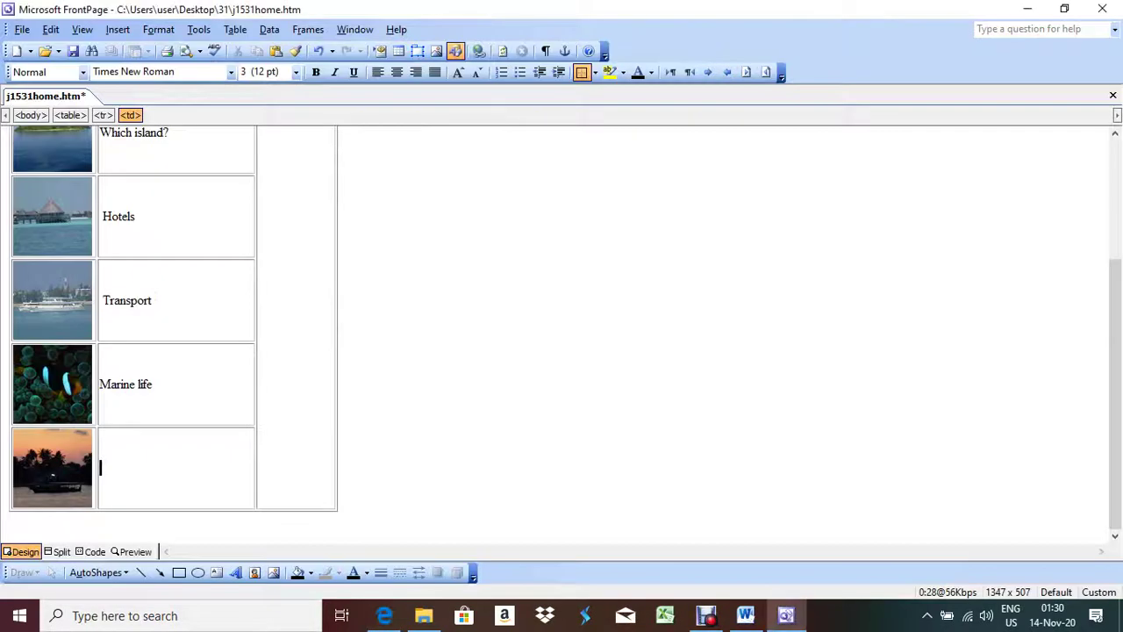
key("ctrl+v")
key("alt+Tab")
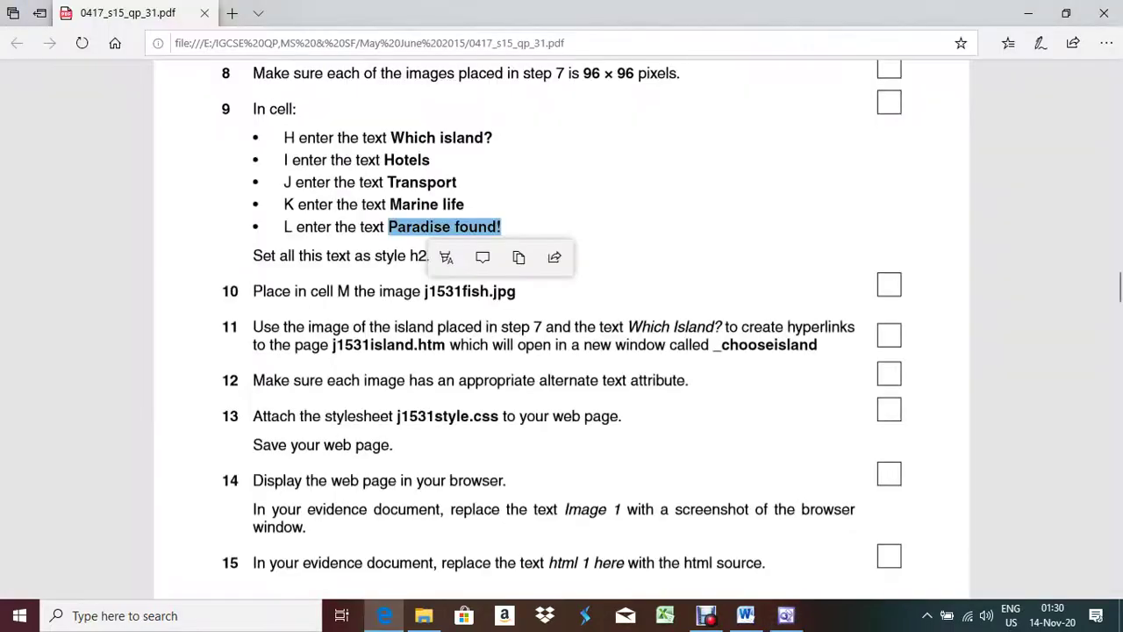
key("alt+Tab")
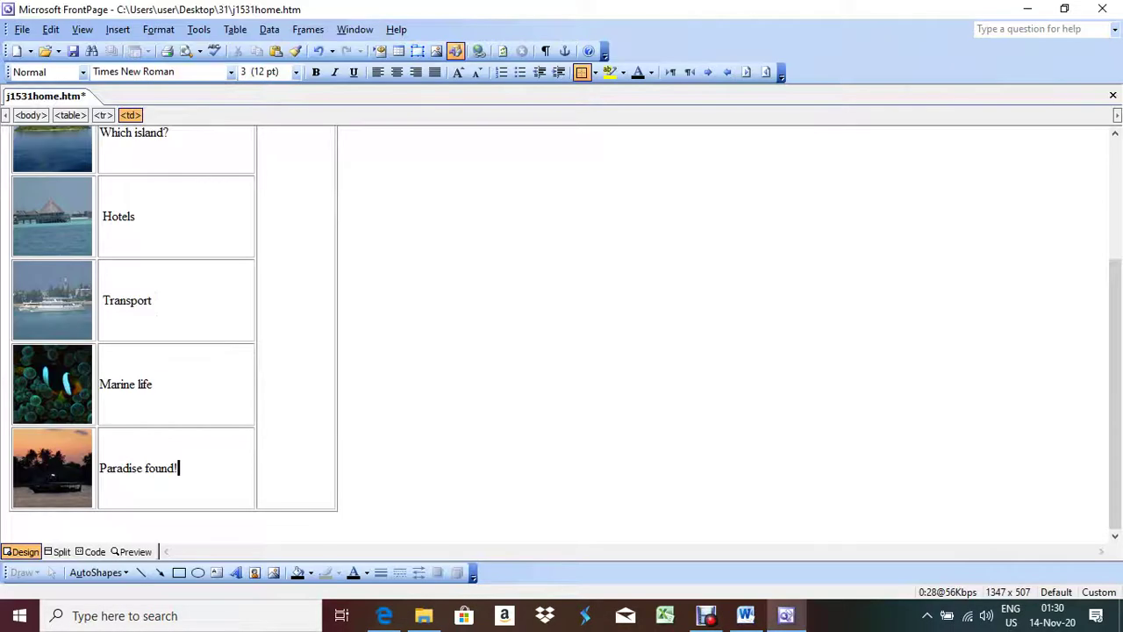
Step: Apply Heading 2 to the Paradise found!, Marine life and Transport captions
left_click(143, 468)
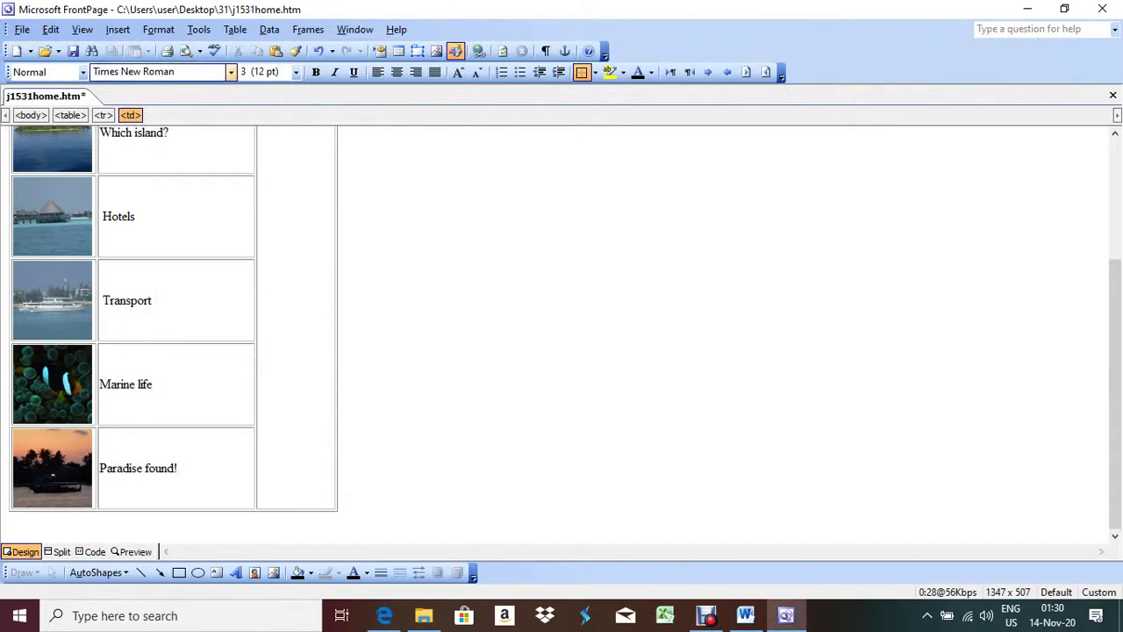
left_click(83, 72)
left_click(44, 186)
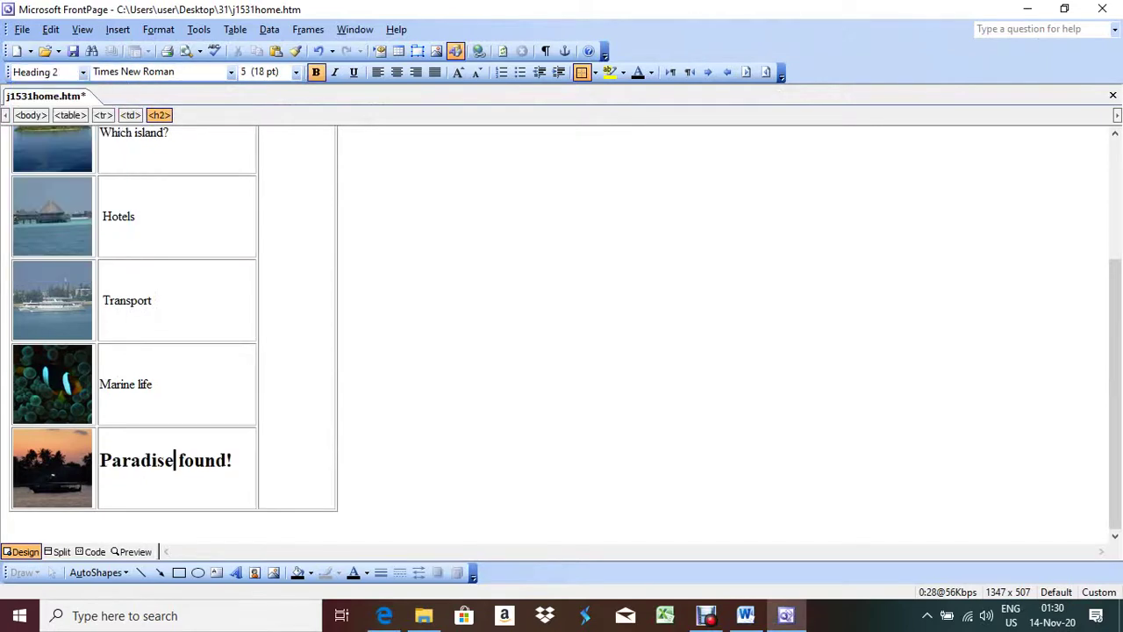
left_click(124, 384)
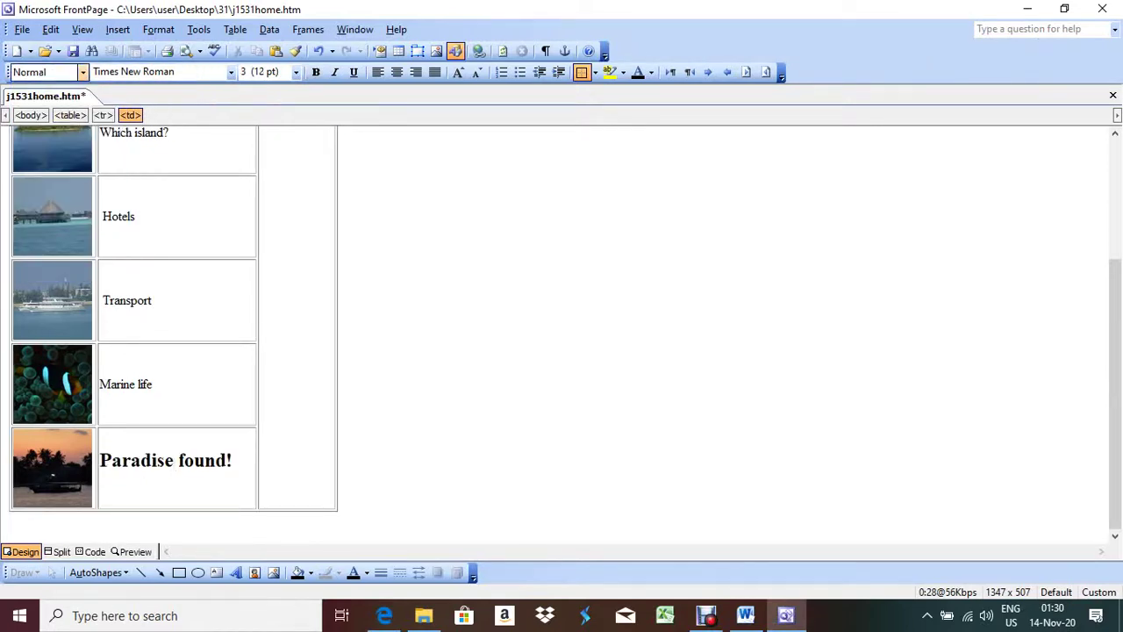
left_click(82, 72)
key("Return")
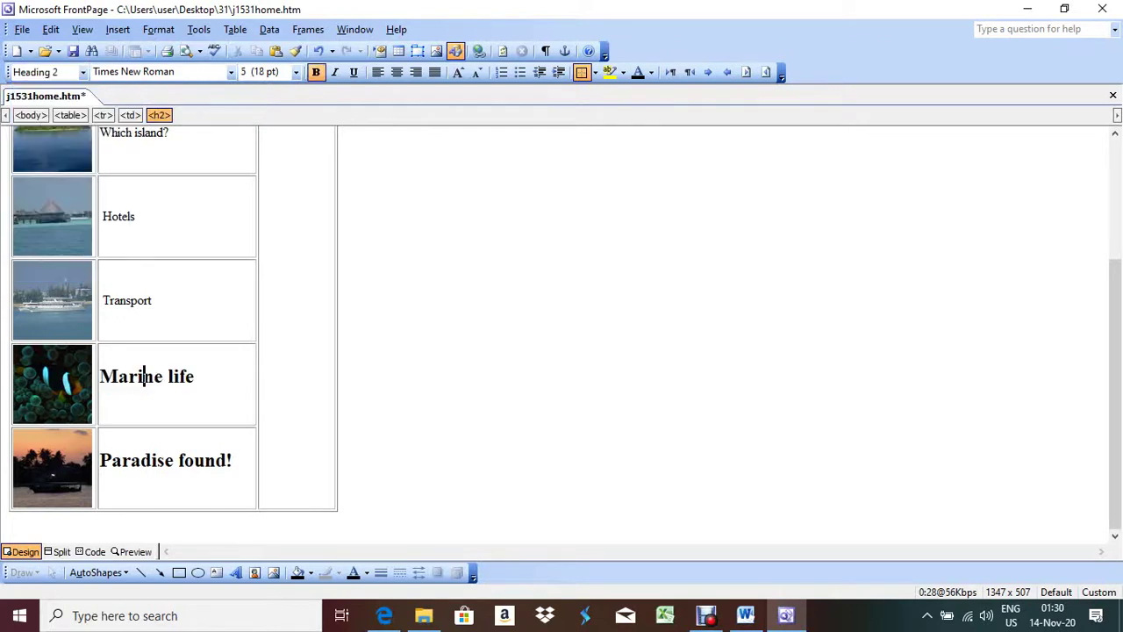
left_click(132, 300)
left_click(83, 72)
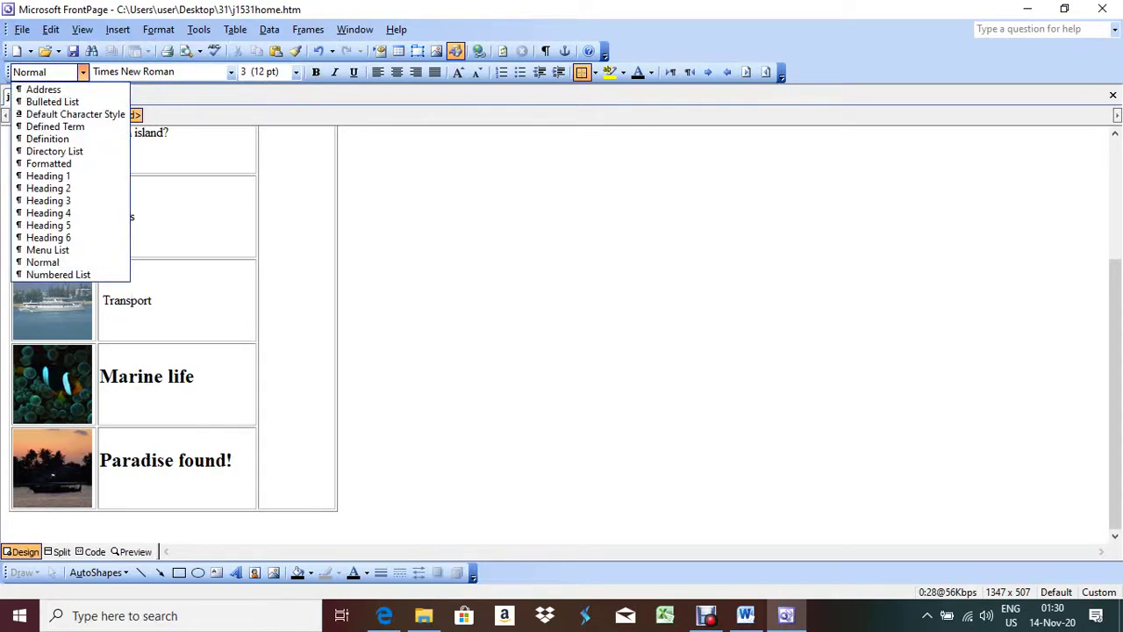
key("Up")
key("Up")
key("Return")
Step: Apply Heading 2 to the Hotels and Which island? captions
left_click(118, 216)
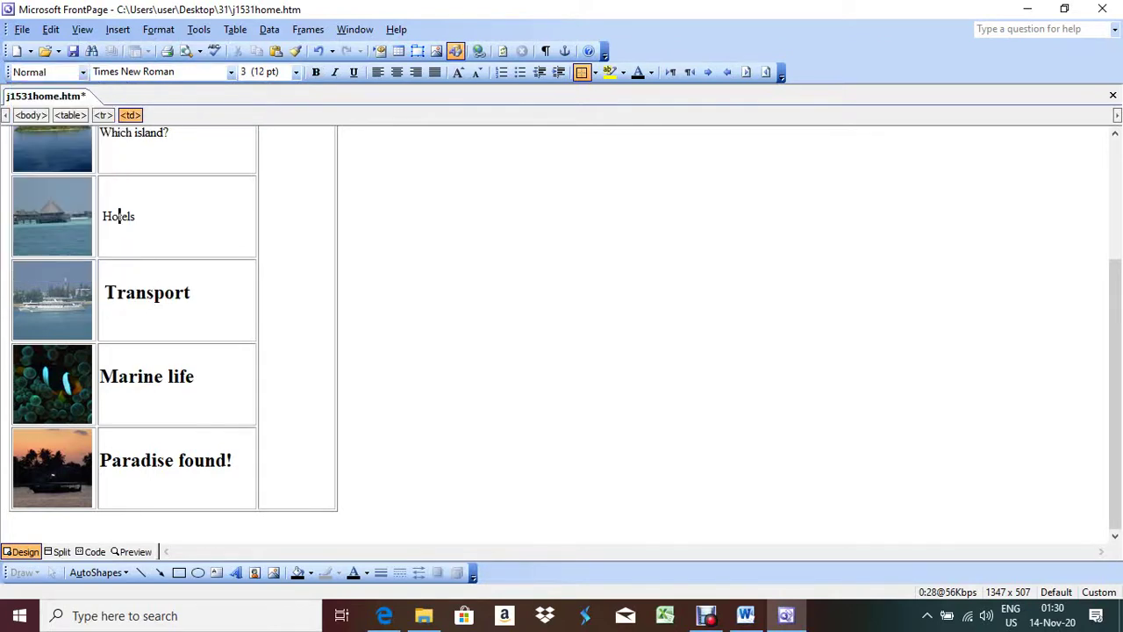
left_click(83, 72)
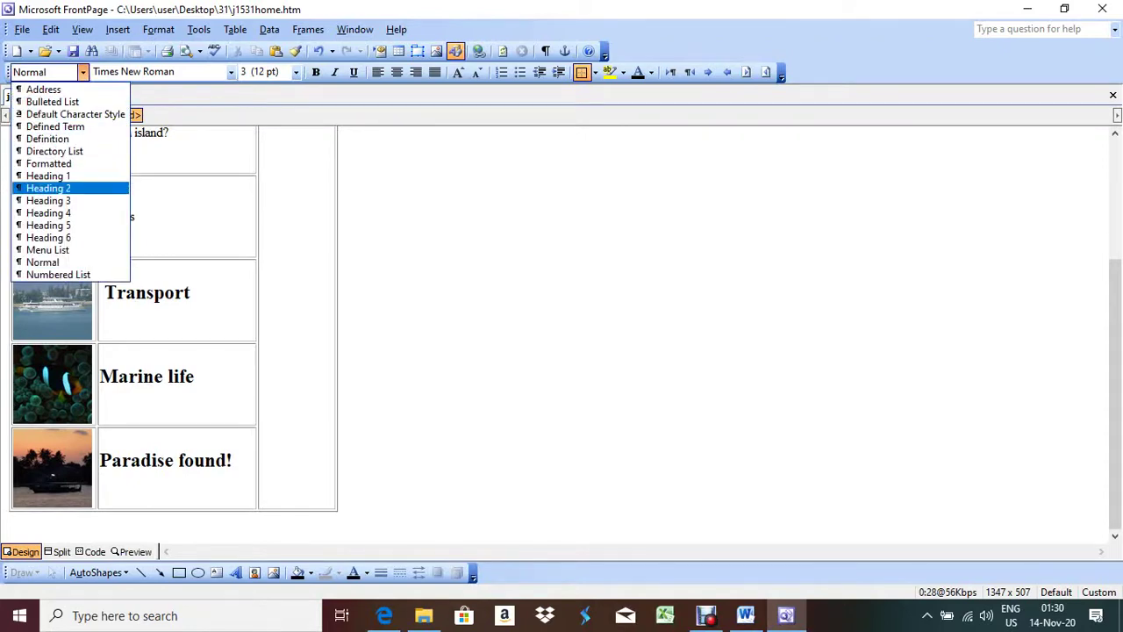
left_click(44, 188)
left_click(140, 134)
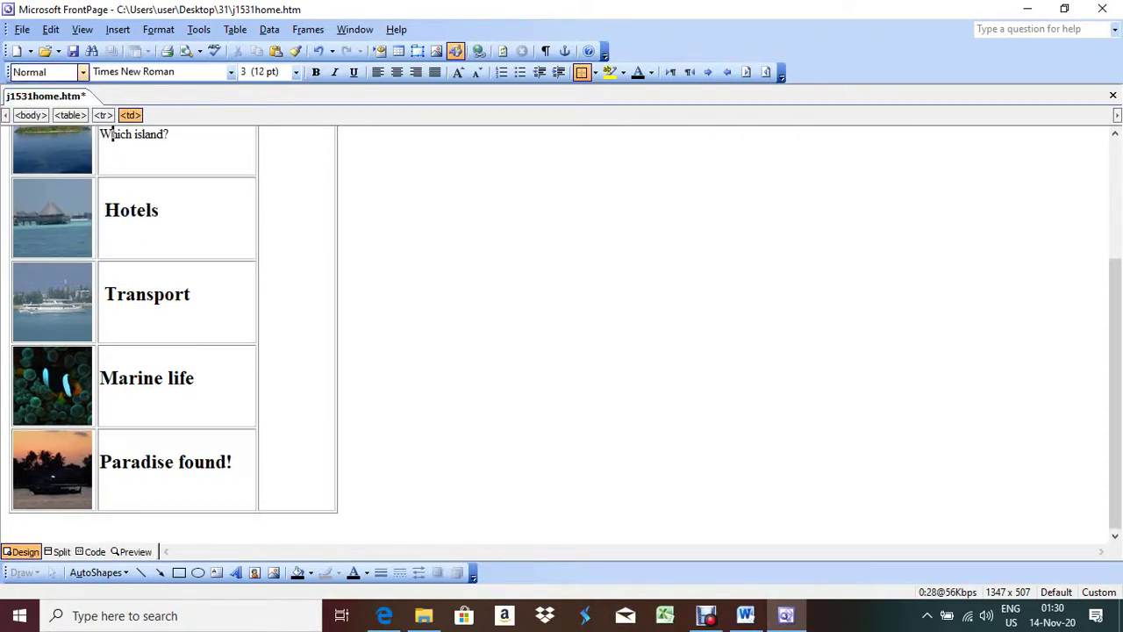
left_click(83, 72)
key("Down")
key("Return")
left_click(83, 72)
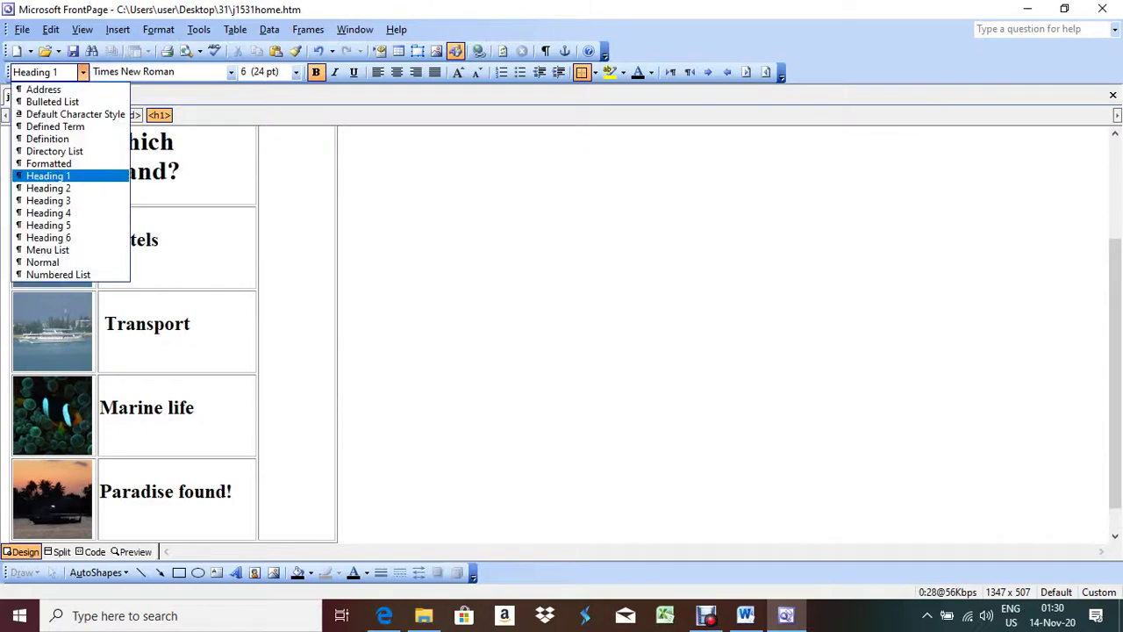
left_click(44, 188)
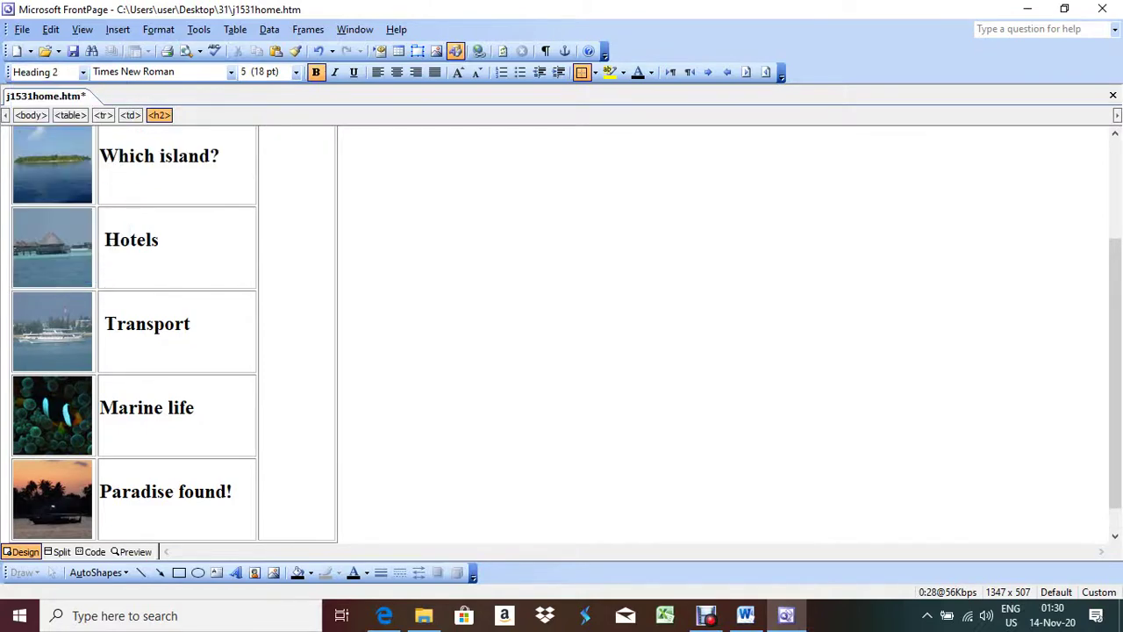
key("alt+Tab")
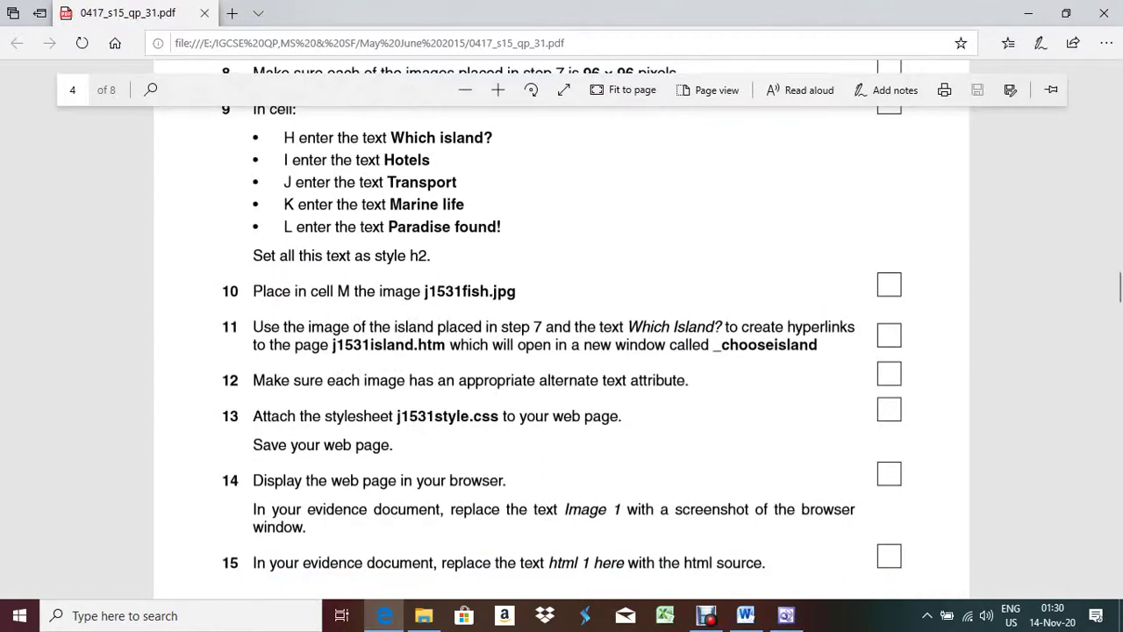
Step: Insert the j1531fade picture from file into cell M, the tall right-hand table column
key("alt+Tab")
left_click(260, 297)
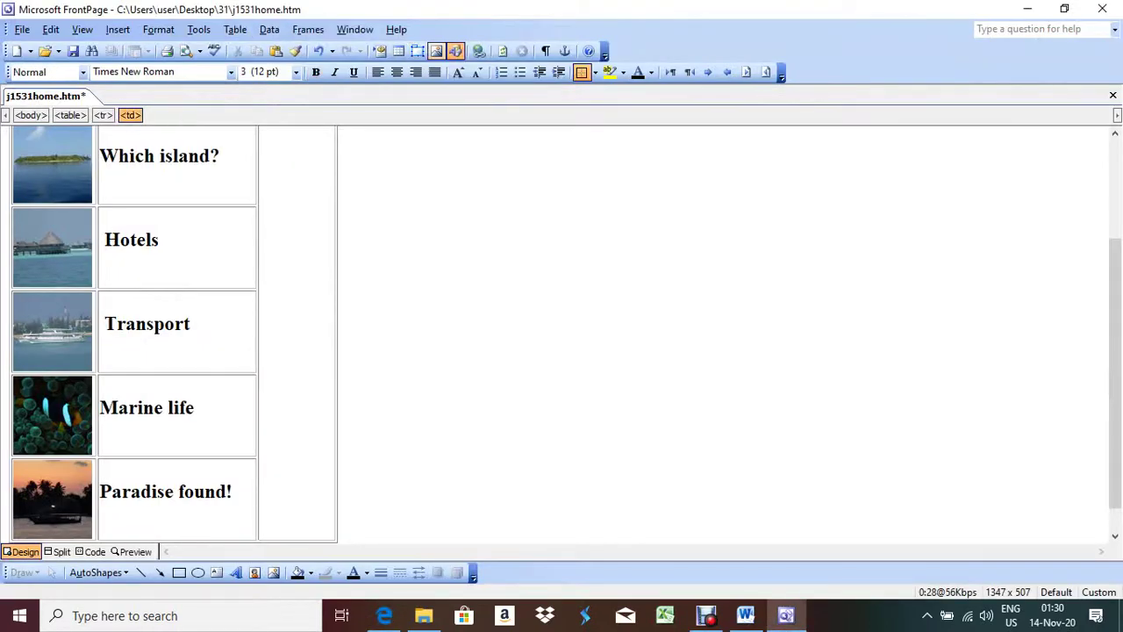
left_click(437, 51)
left_click(615, 307)
left_click(760, 415)
scroll(174, 334, "up", 5)
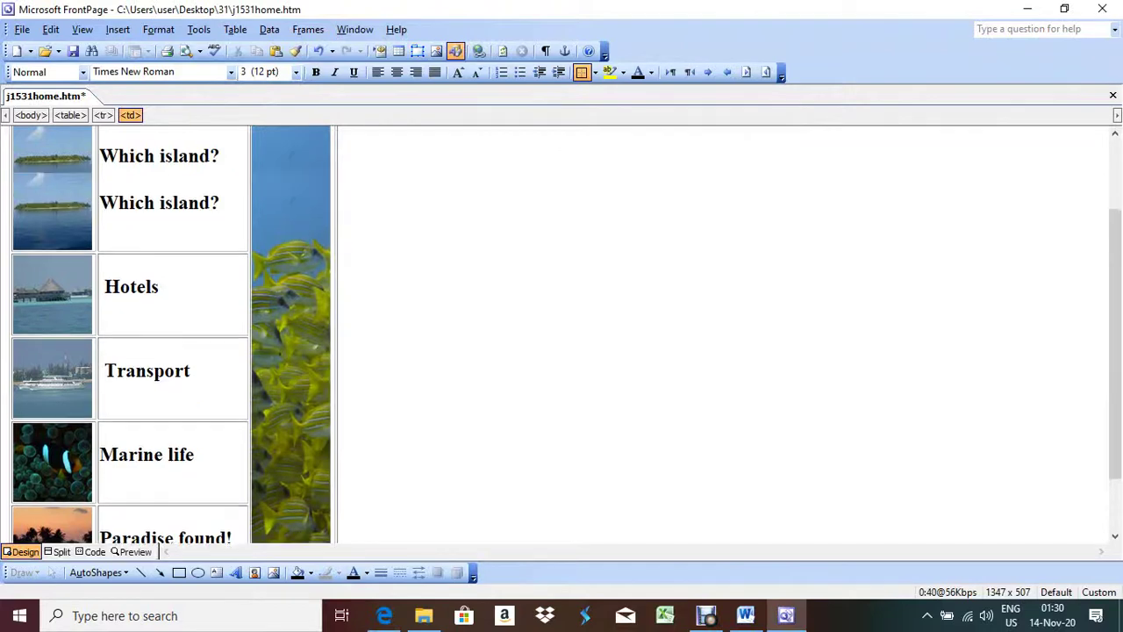
scroll(174, 333, "down", 5)
key("alt+Tab")
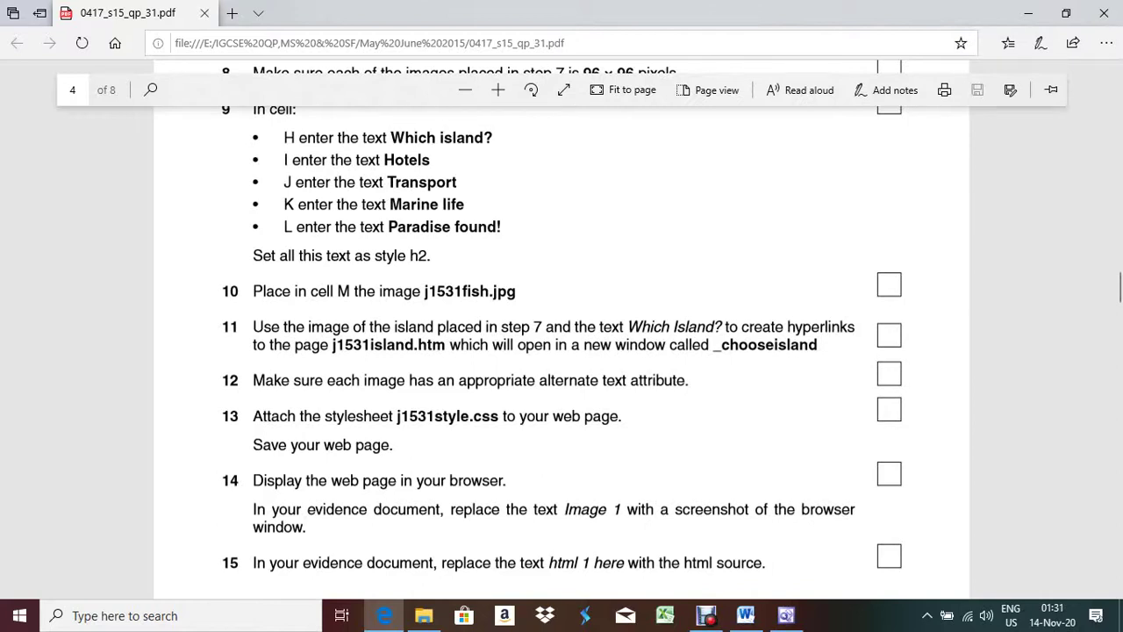
Step: Select the Which island? heading and start a hyperlink pointing to j1531island.htm
left_click_drag(545, 328, 600, 328)
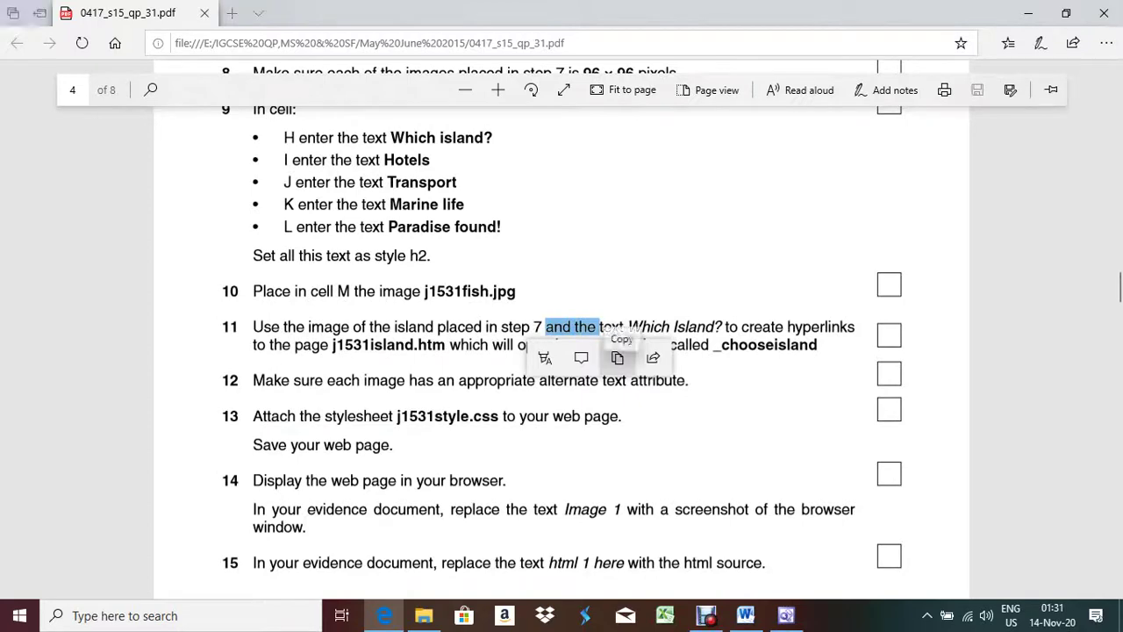
key("alt+Tab")
scroll(175, 350, "up", 2)
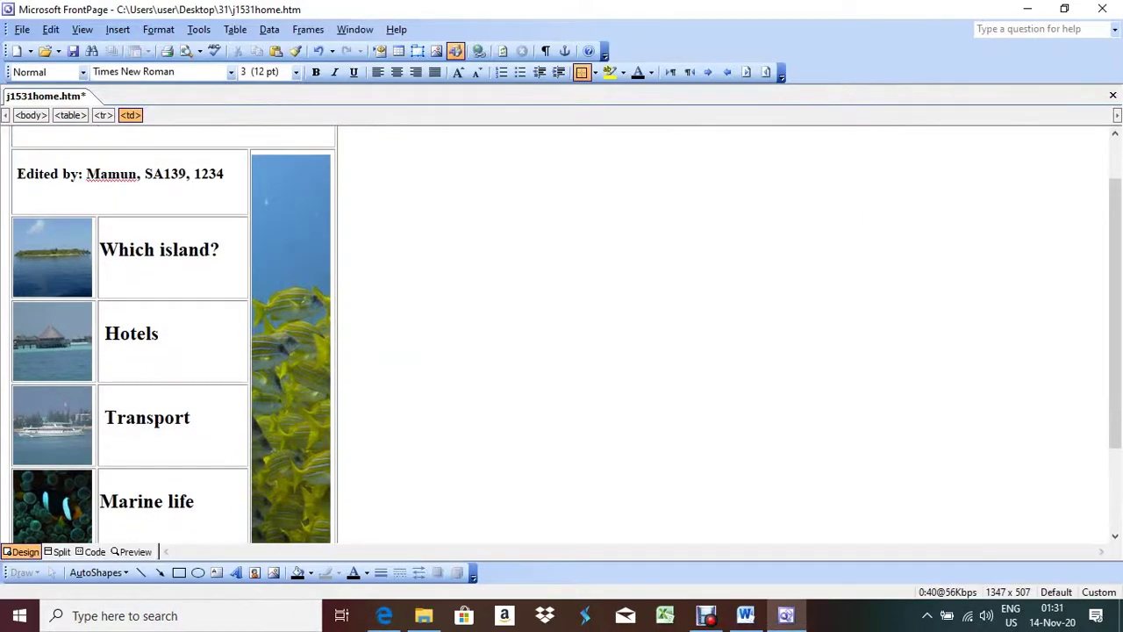
left_click_drag(219, 249, 99, 249)
right_click(145, 249)
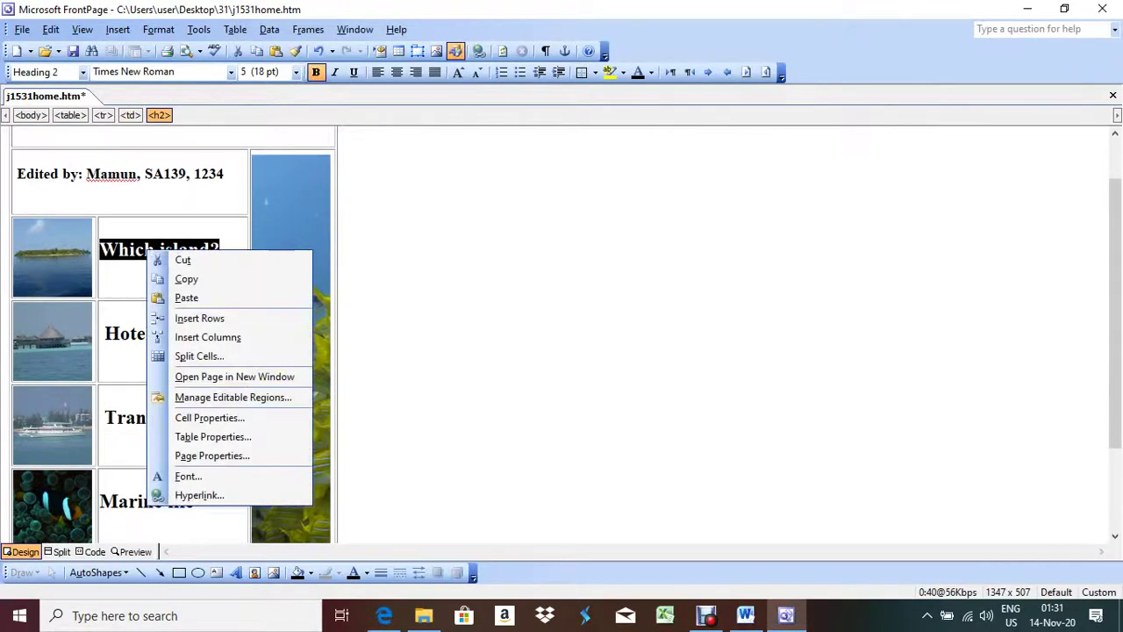
left_click(186, 494)
key("alt+Tab")
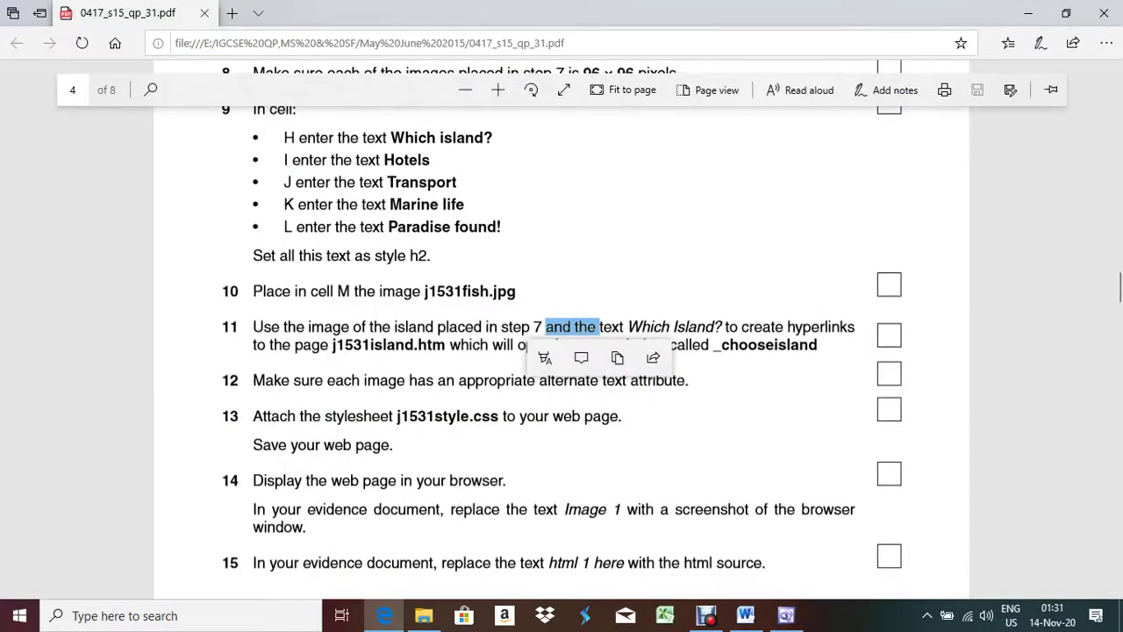
key("alt+Tab")
left_click(328, 237)
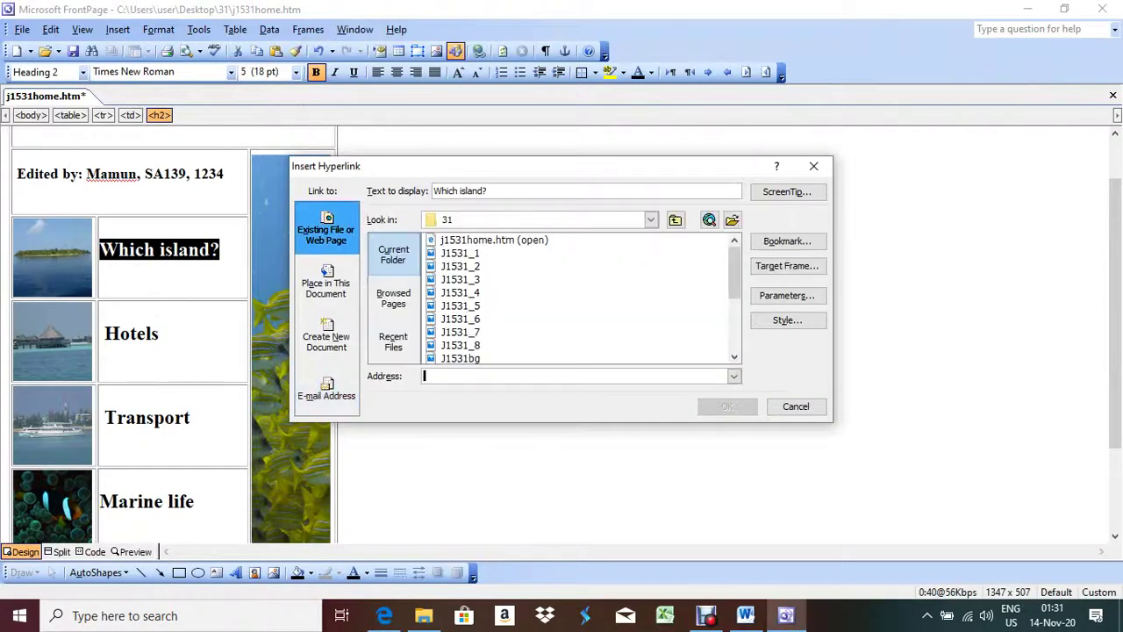
key("alt+Tab")
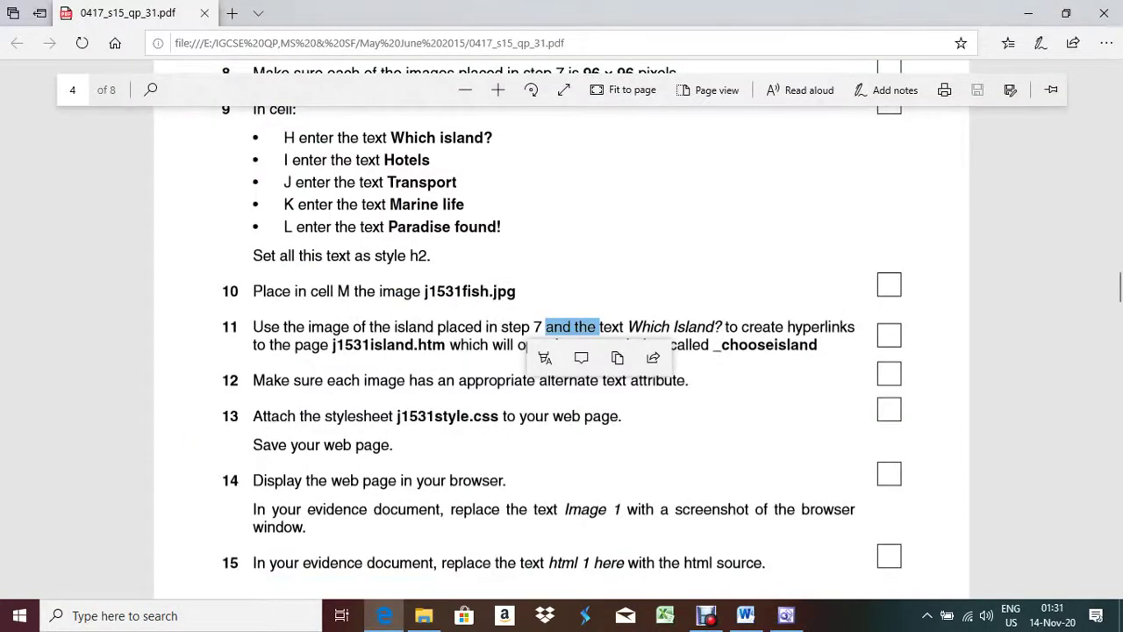
key("alt+Tab")
scroll(579, 298, "down", 2)
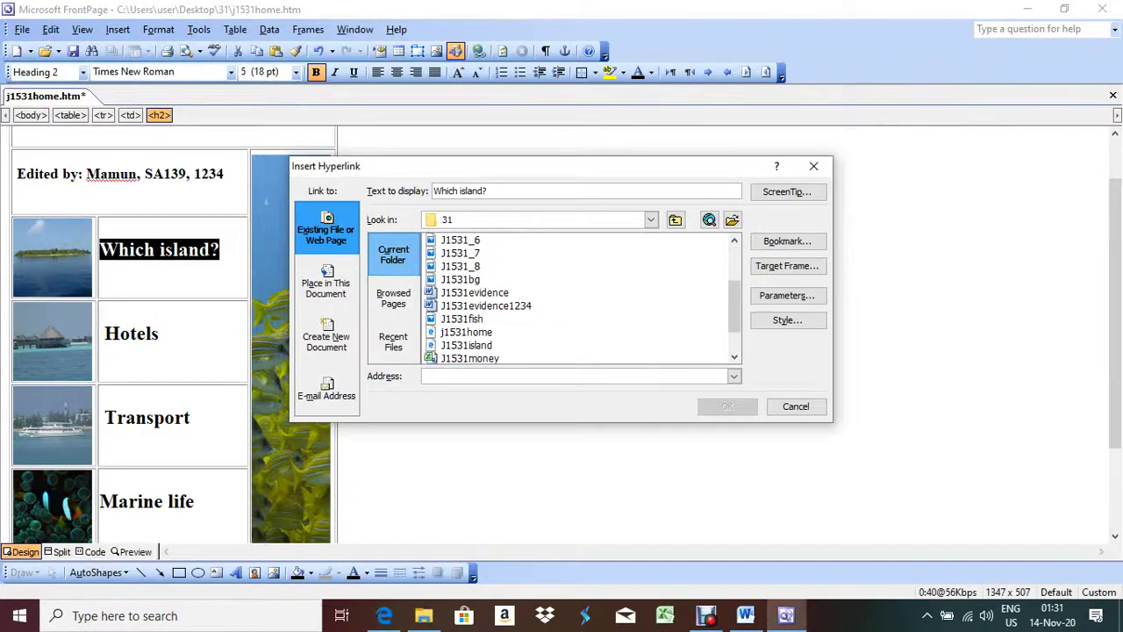
left_click(466, 345)
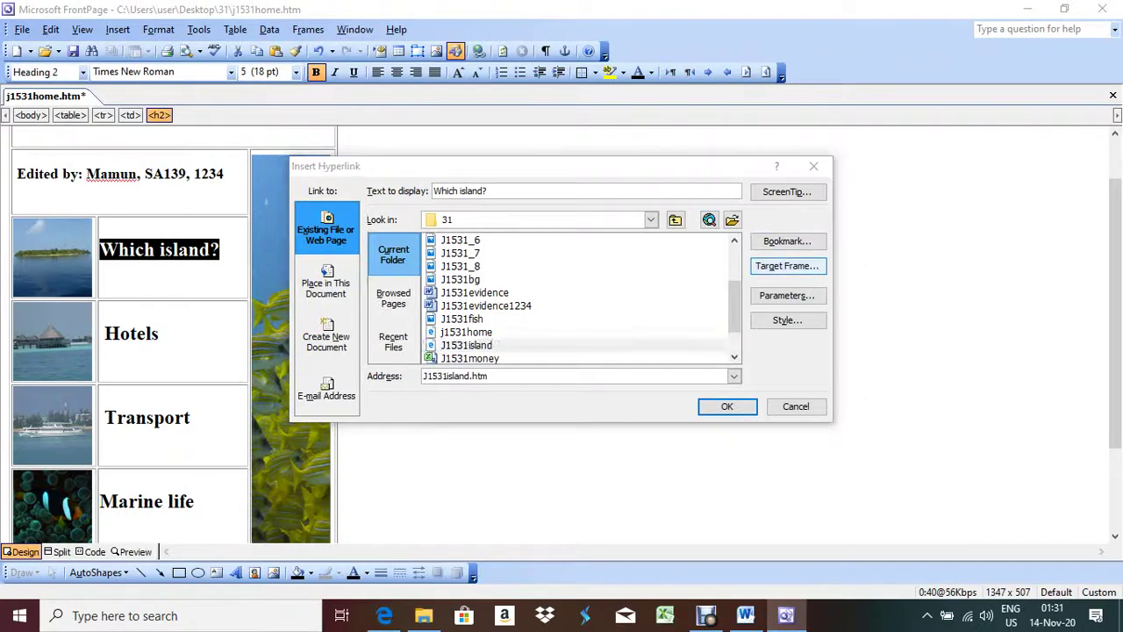
Step: Copy the window name _chooseisland from the task sheet and reselect j1531island as the destination
key("alt+Tab")
key("Escape")
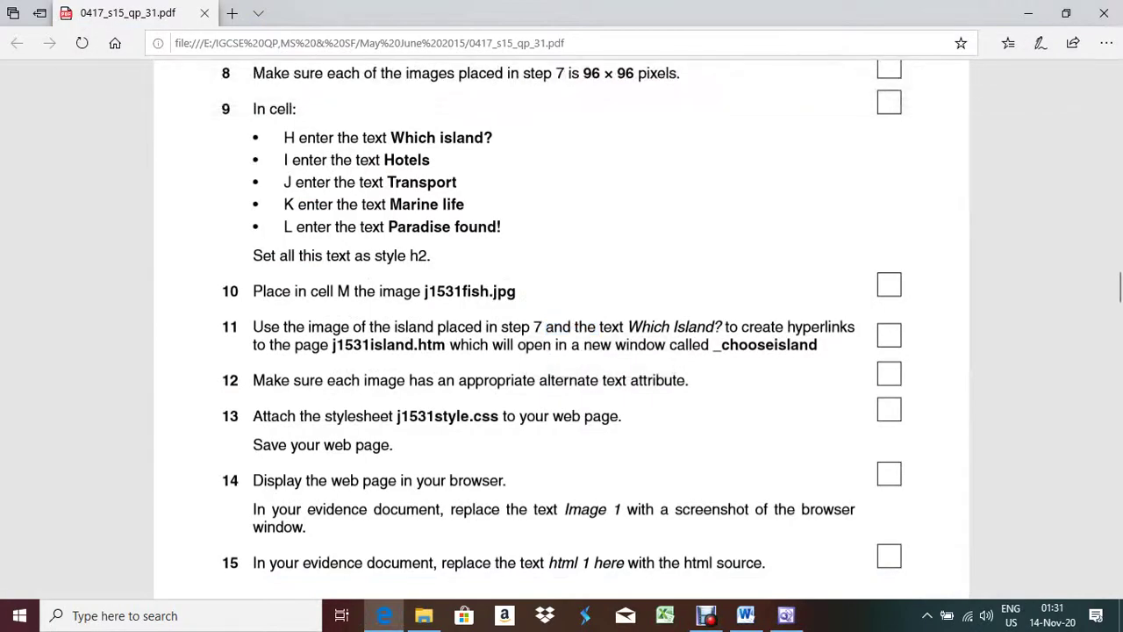
left_click_drag(714, 345, 223, 362)
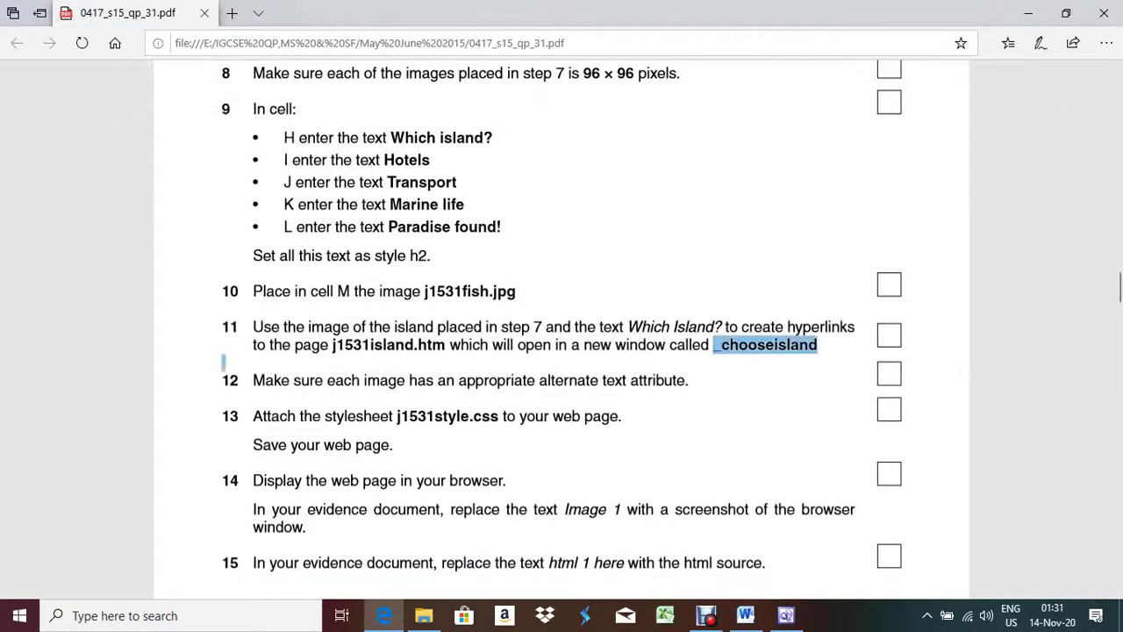
key("ctrl+c")
key("alt+Tab")
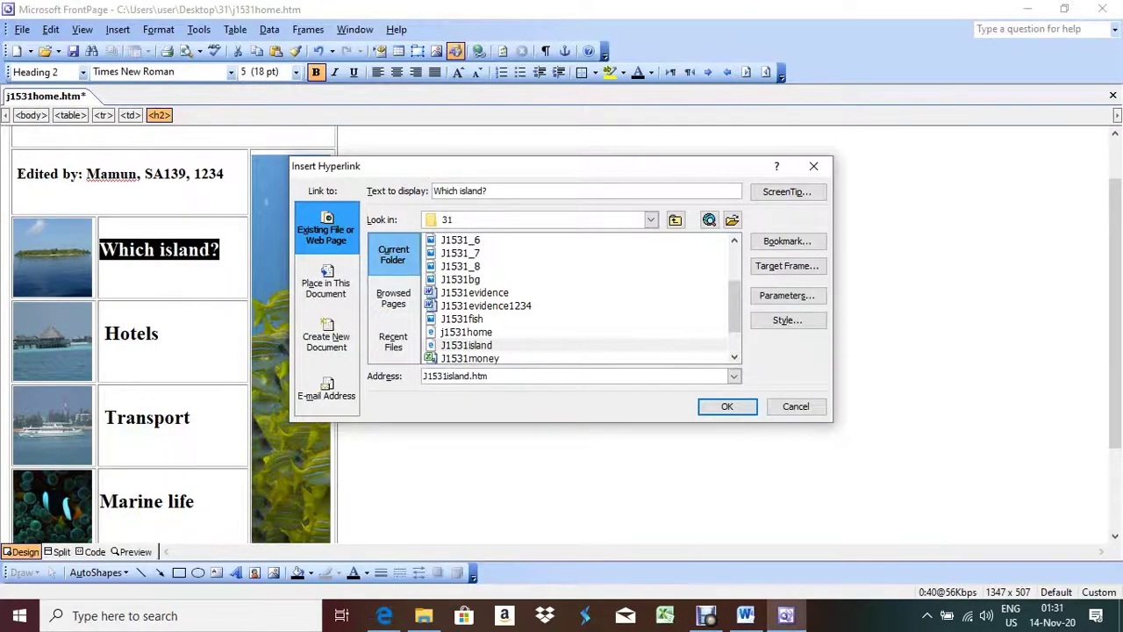
left_click(787, 265)
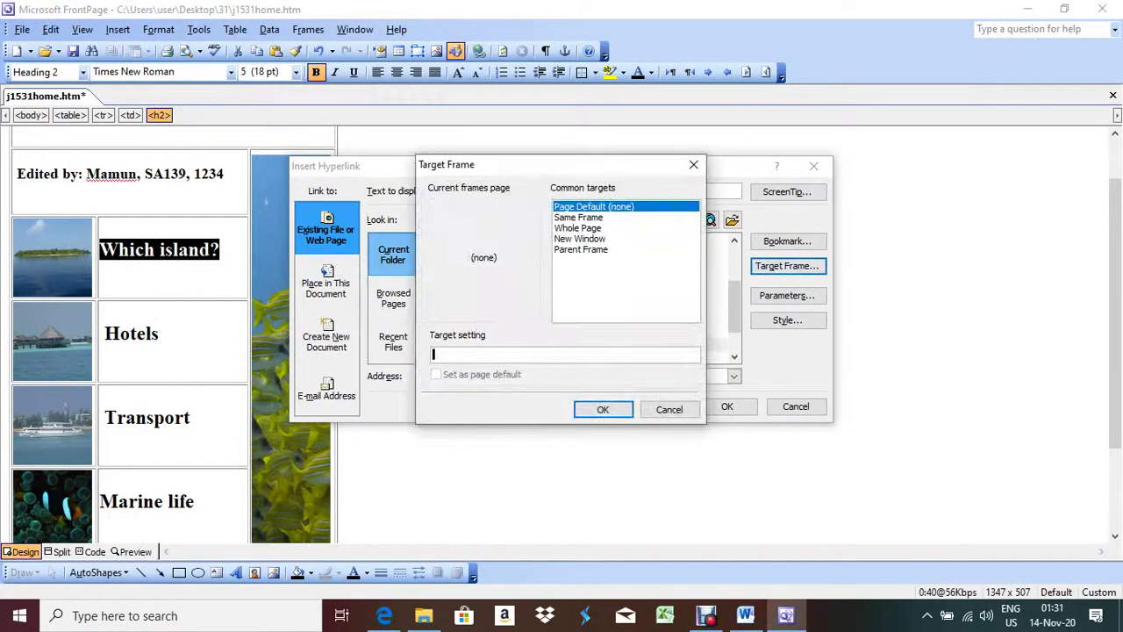
left_click(668, 409)
left_click(466, 345)
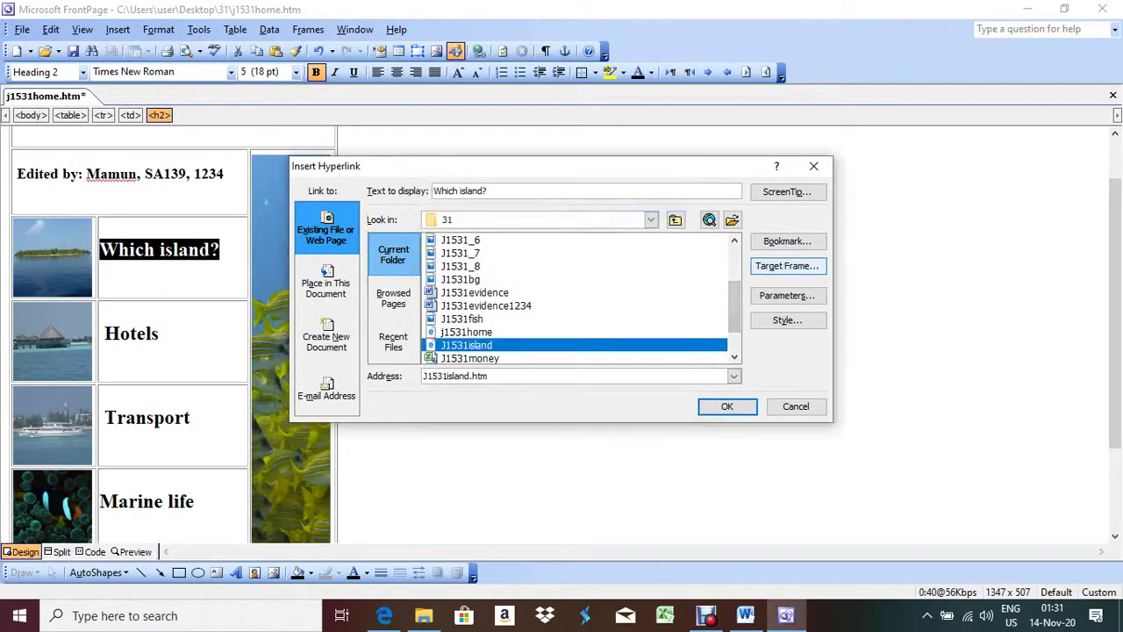
Step: Set the link target to a new window named _chooseisland and confirm the hyperlink
left_click(787, 265)
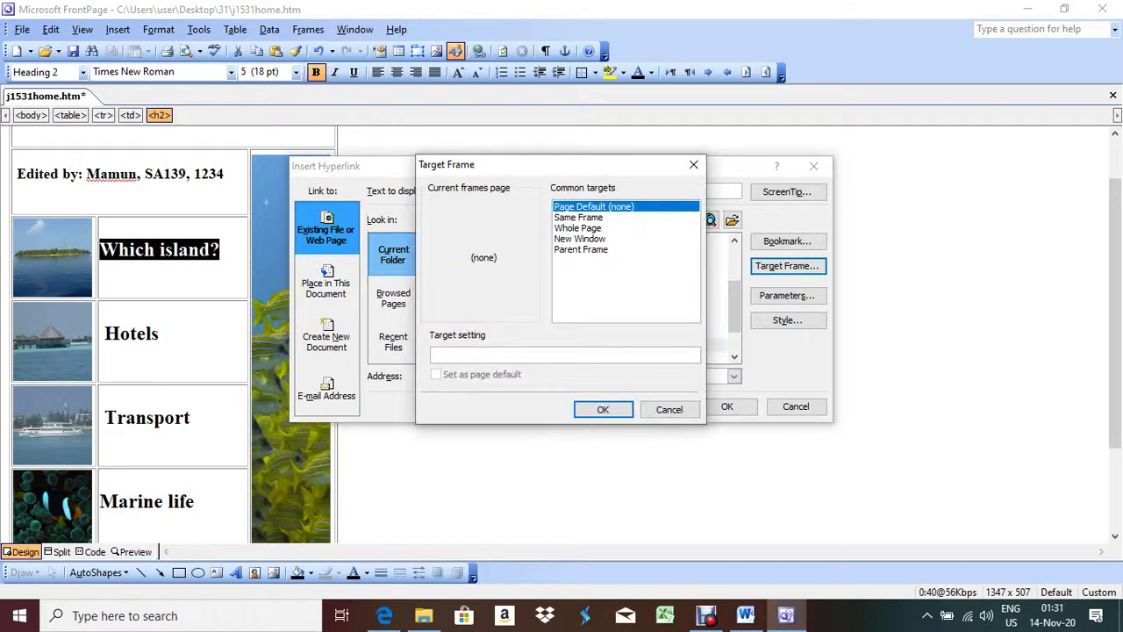
left_click(579, 238)
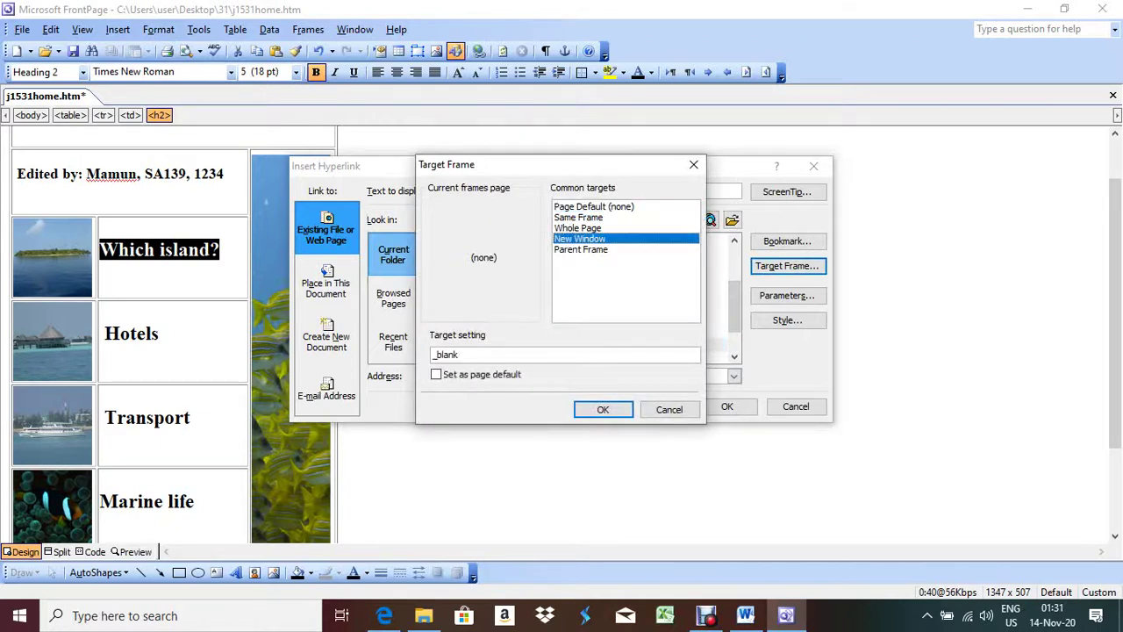
key("Tab")
type("_chooseisland")
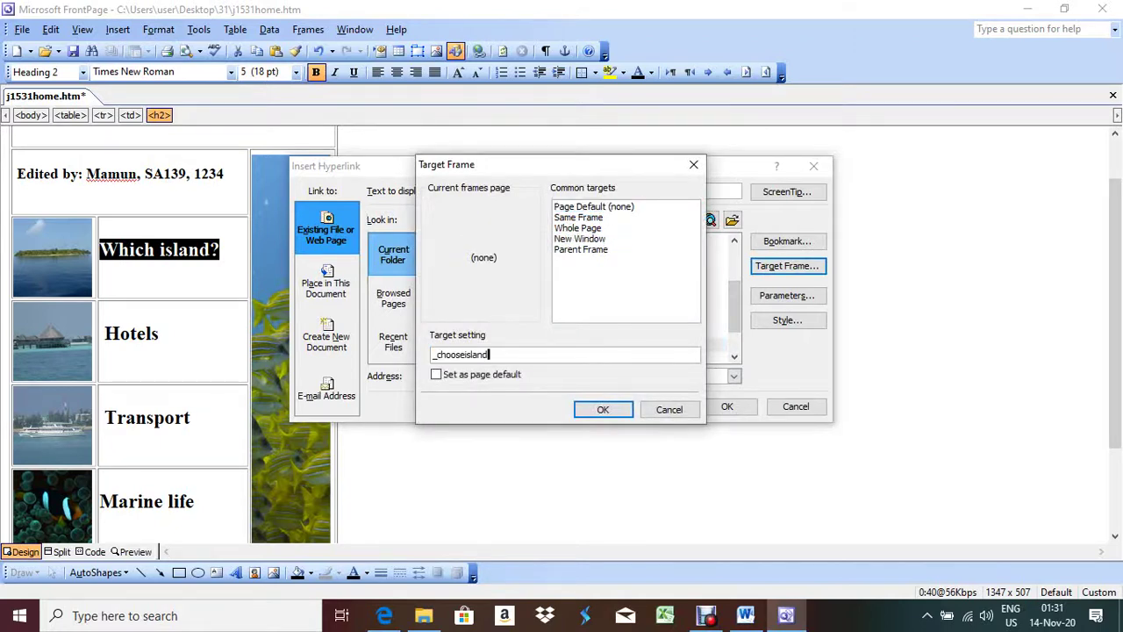
left_click(602, 409)
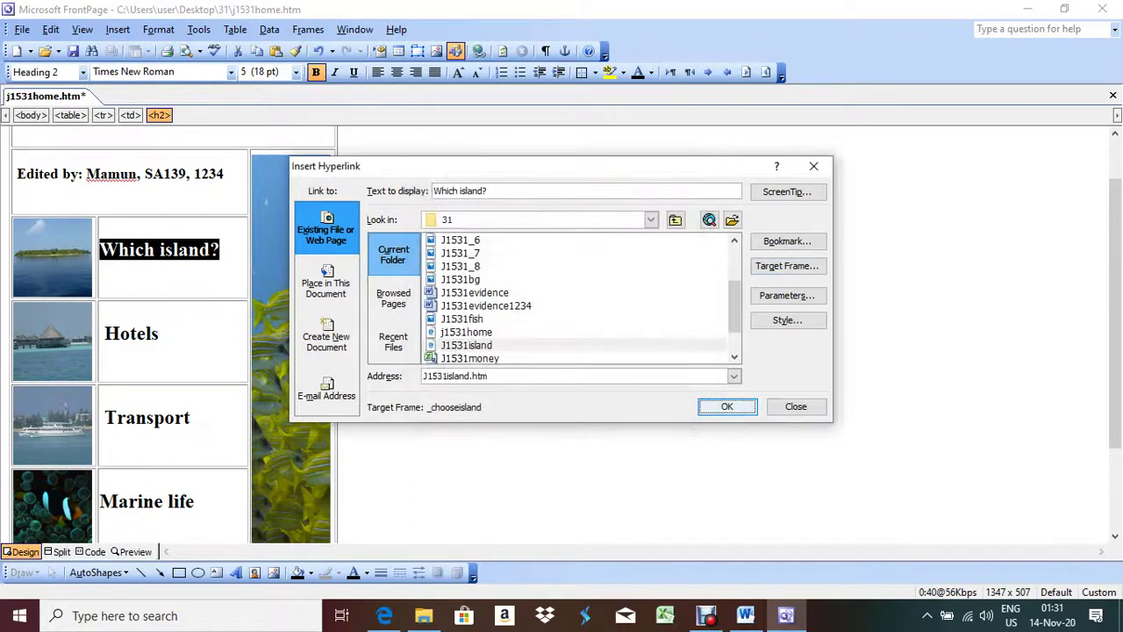
left_click(727, 406)
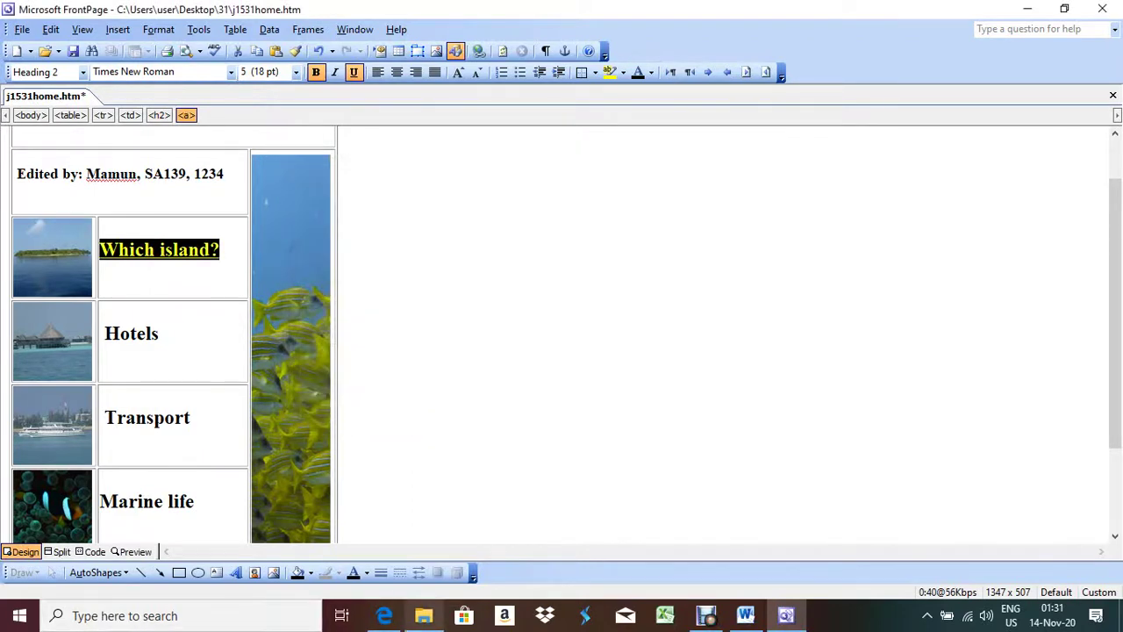
left_click(384, 615)
key("alt+Tab")
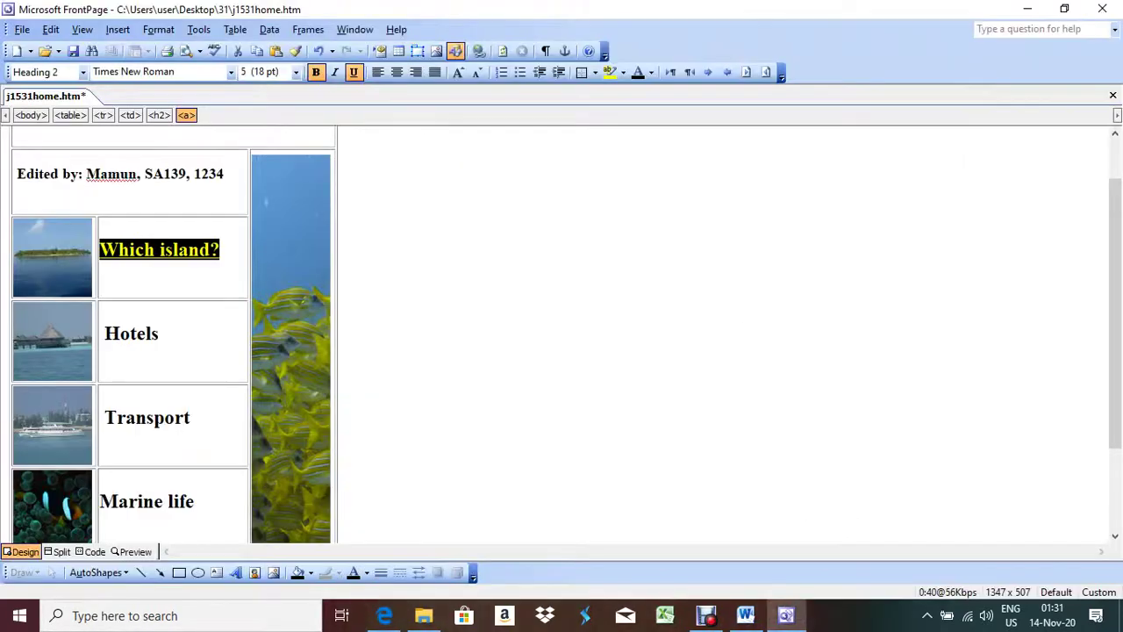
Step: Hyperlink the island photo to J1531island.htm, opening in a new window named _chooseisland
right_click(50, 237)
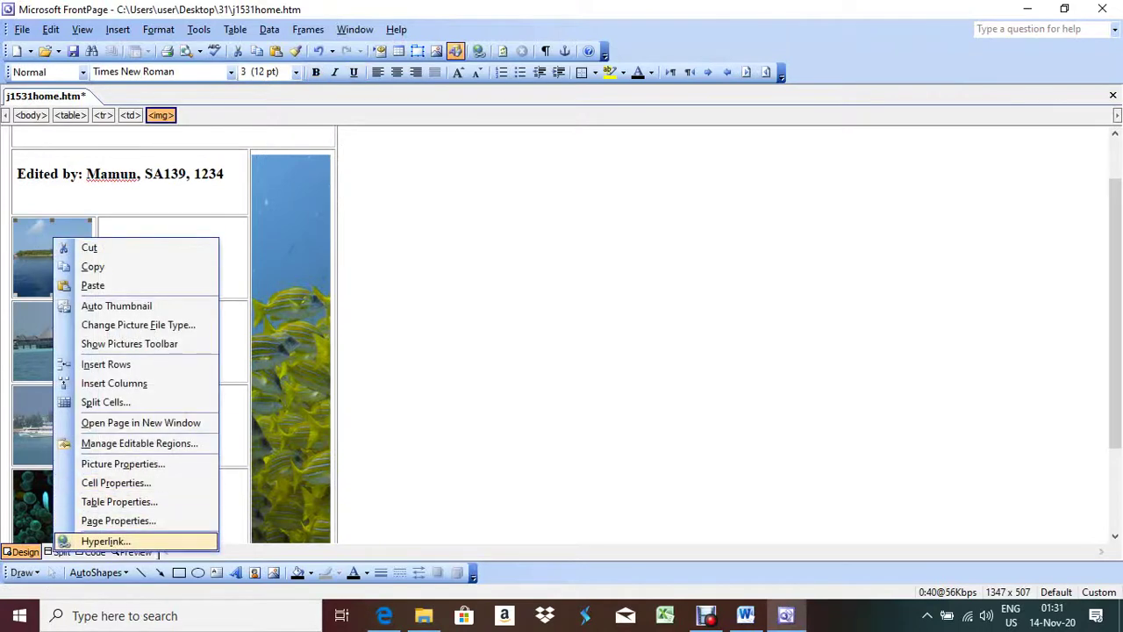
left_click(105, 541)
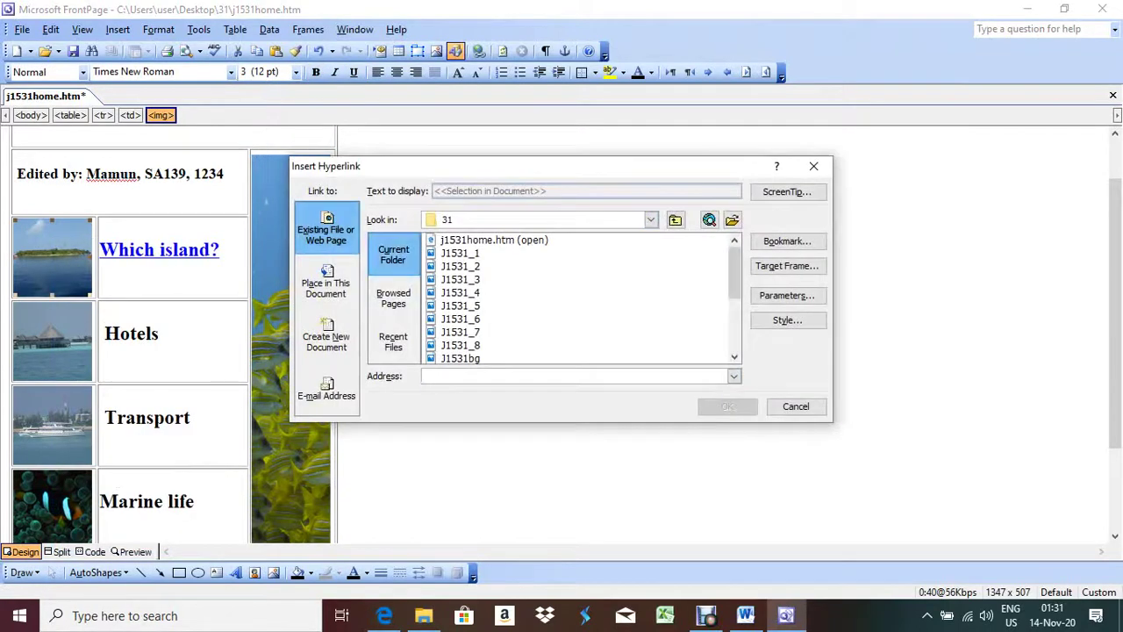
left_click(460, 358)
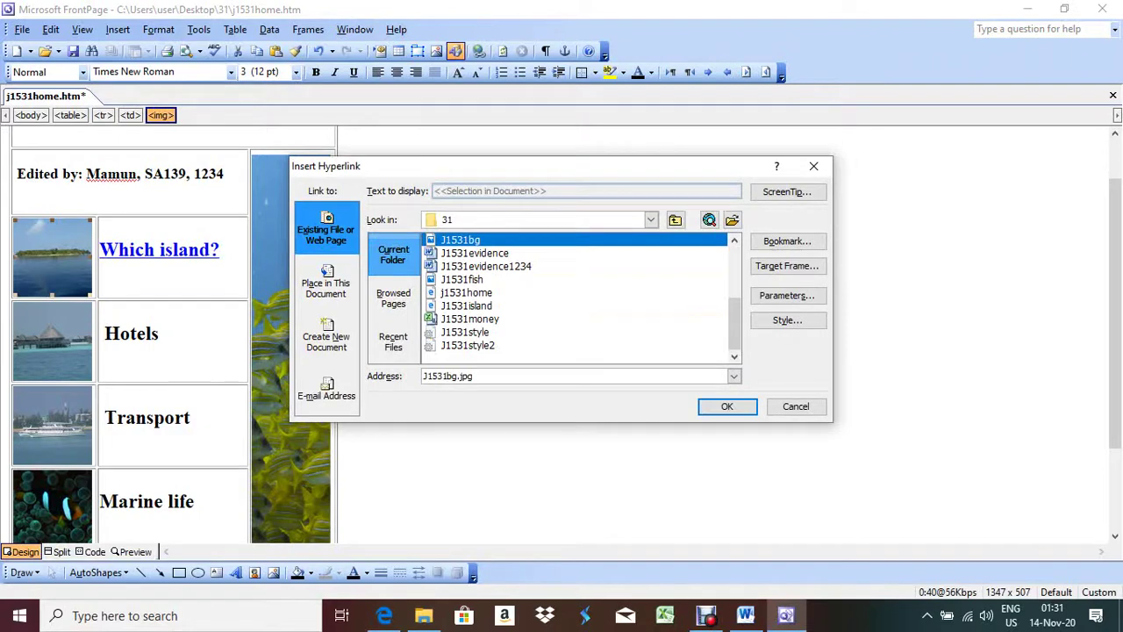
left_click(466, 305)
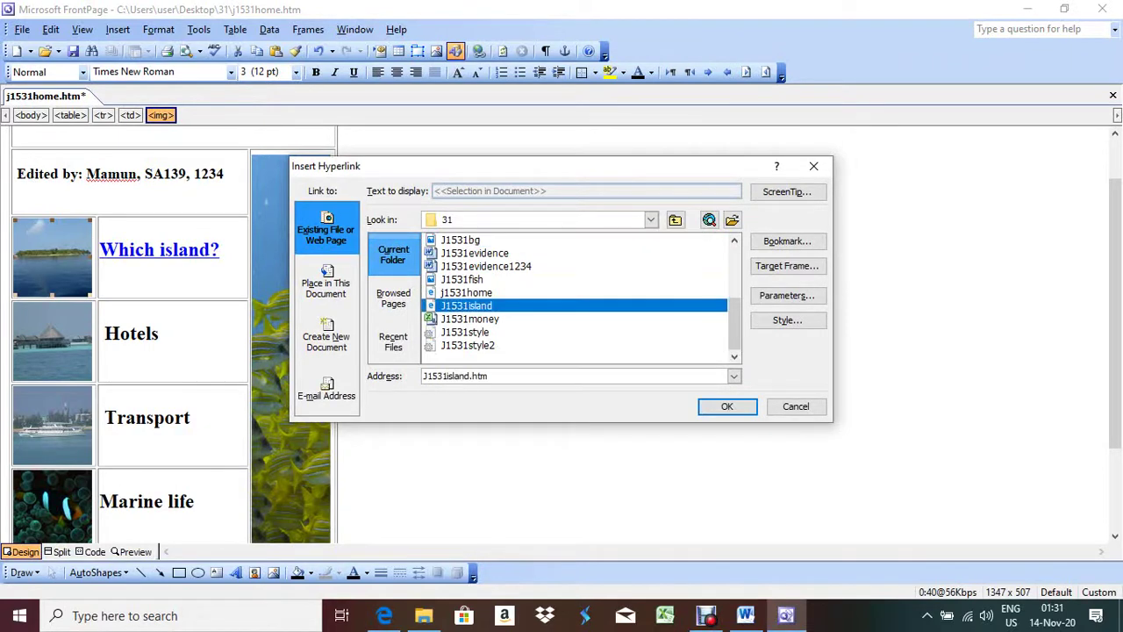
left_click(787, 265)
left_click(579, 239)
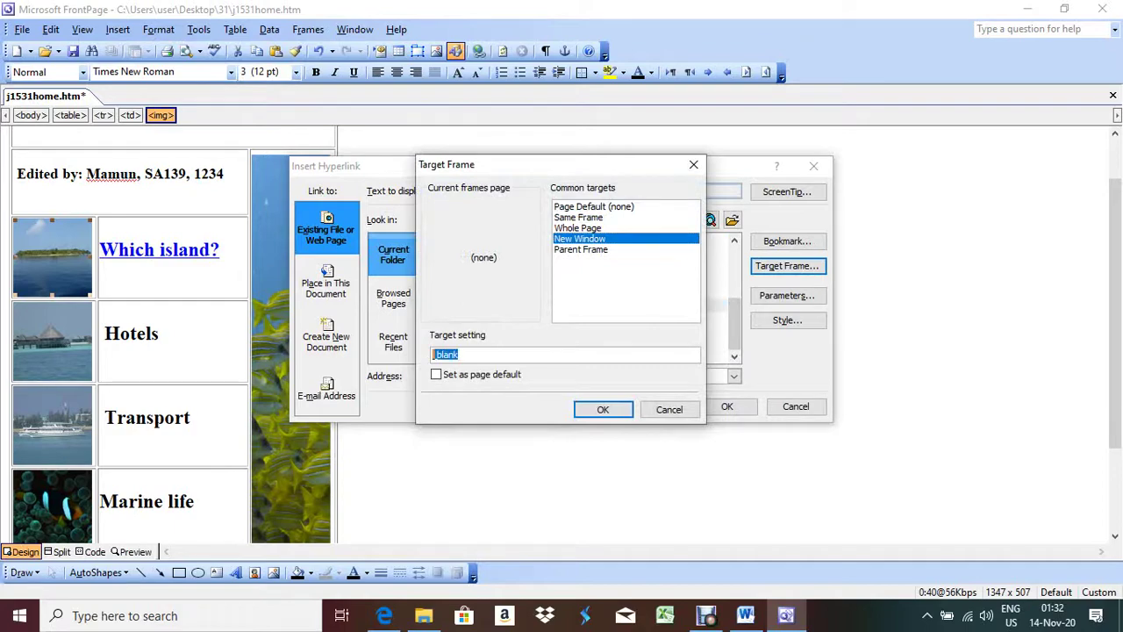
key("ctrl+v")
key("Return")
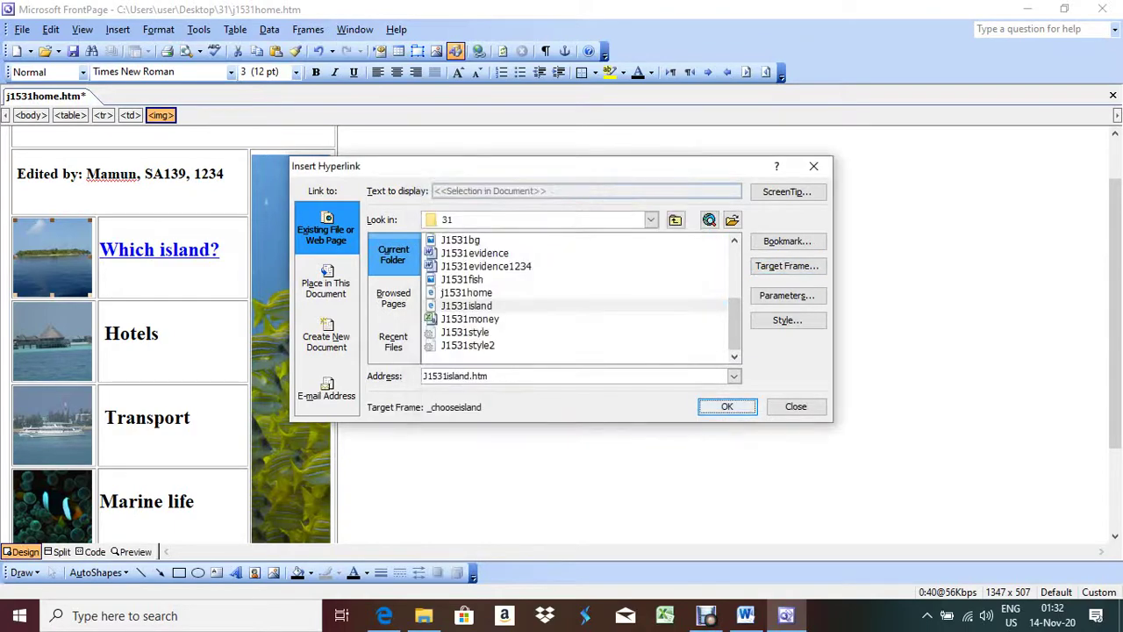
key("Return")
key("alt+Tab")
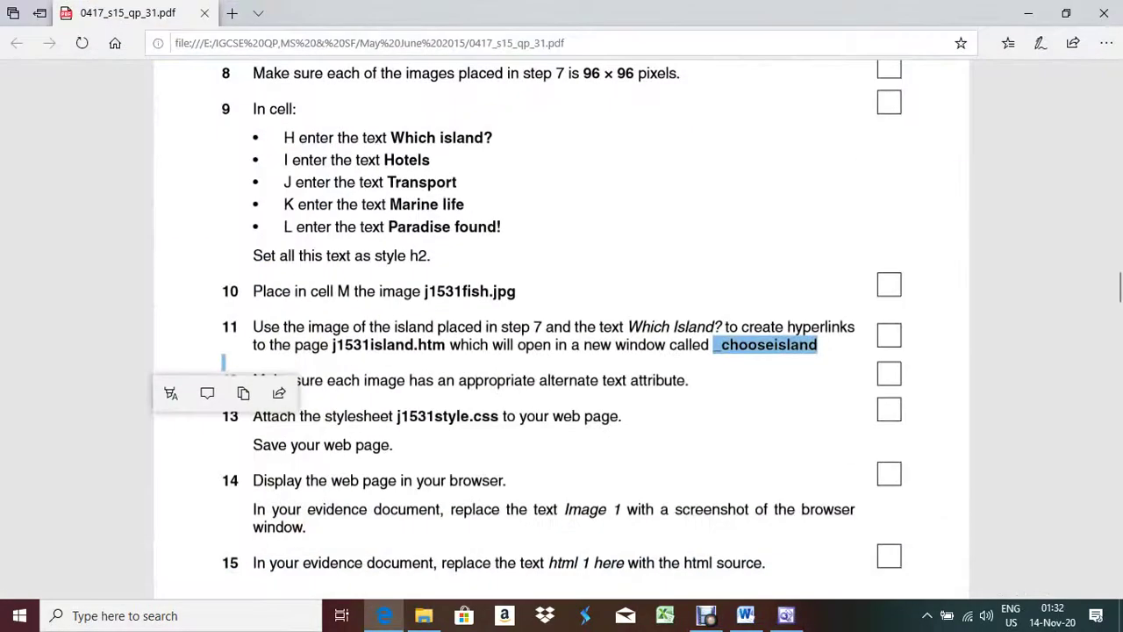
Step: Enter 'Island' as the alternative text in the island photo's Picture Properties
left_click(222, 362)
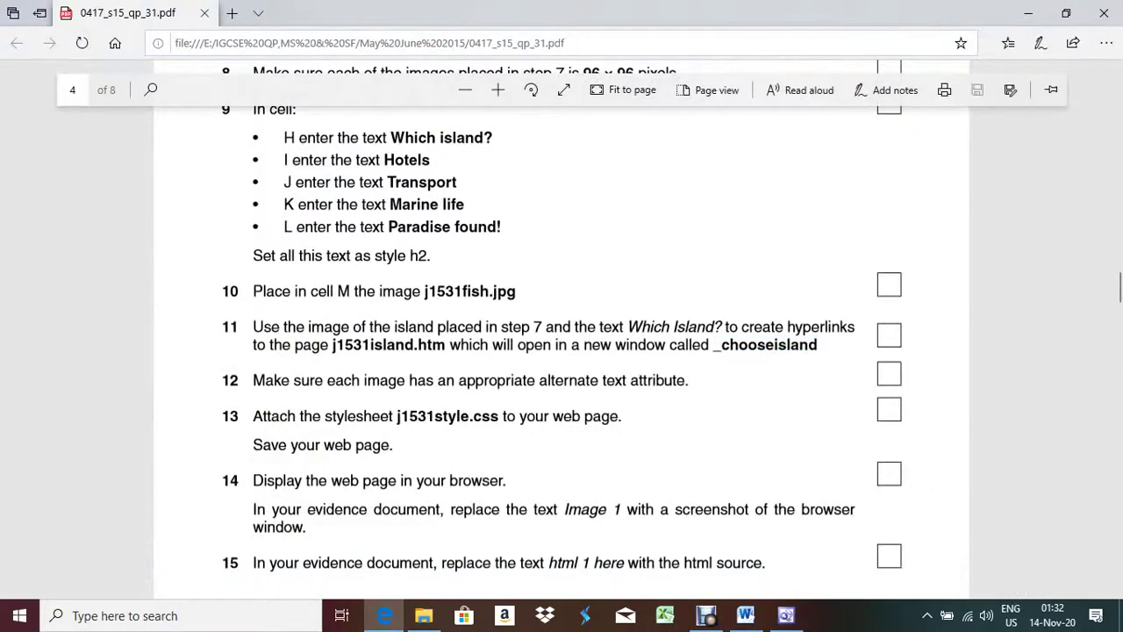
left_click_drag(252, 380, 686, 380)
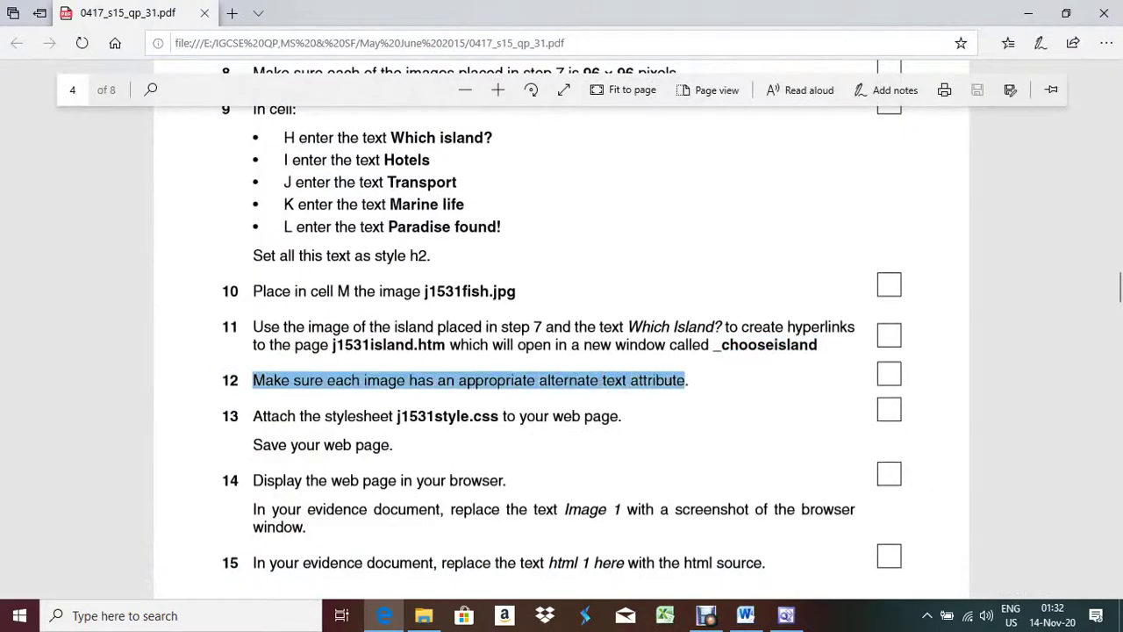
key("alt+Tab")
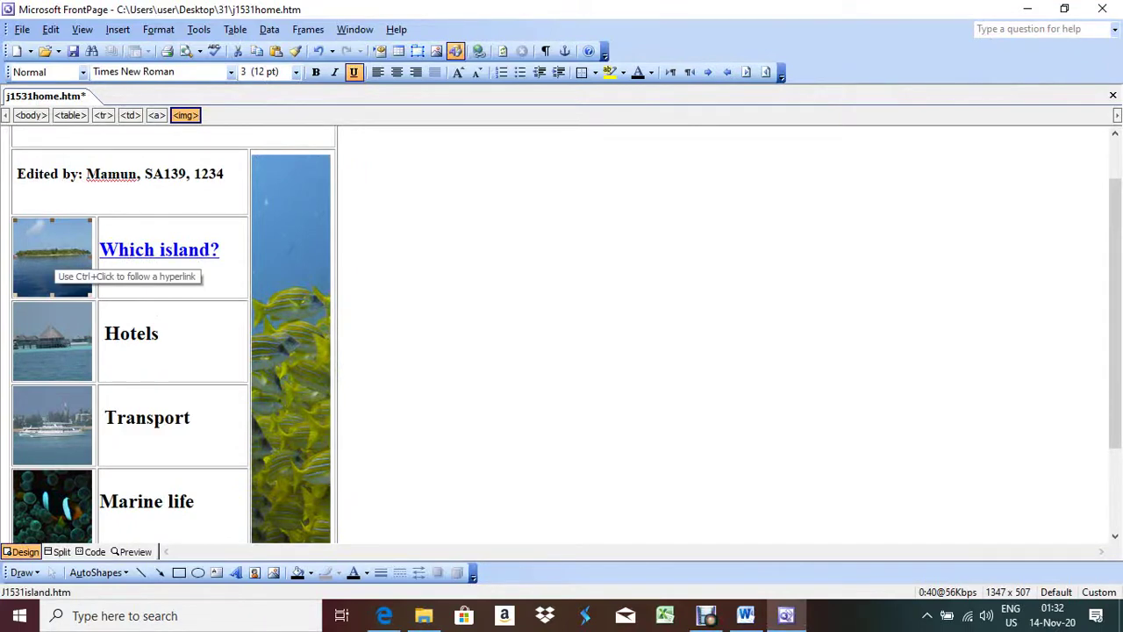
right_click(61, 256)
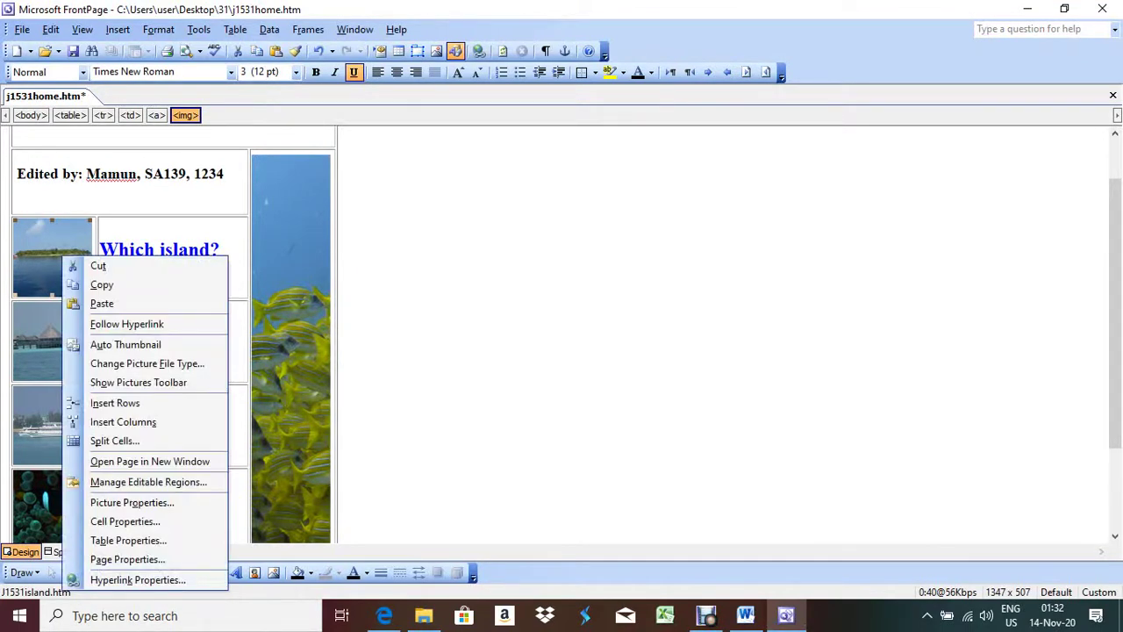
key("Up")
key("Up")
key("Up")
key("Up")
key("Up")
key("Return")
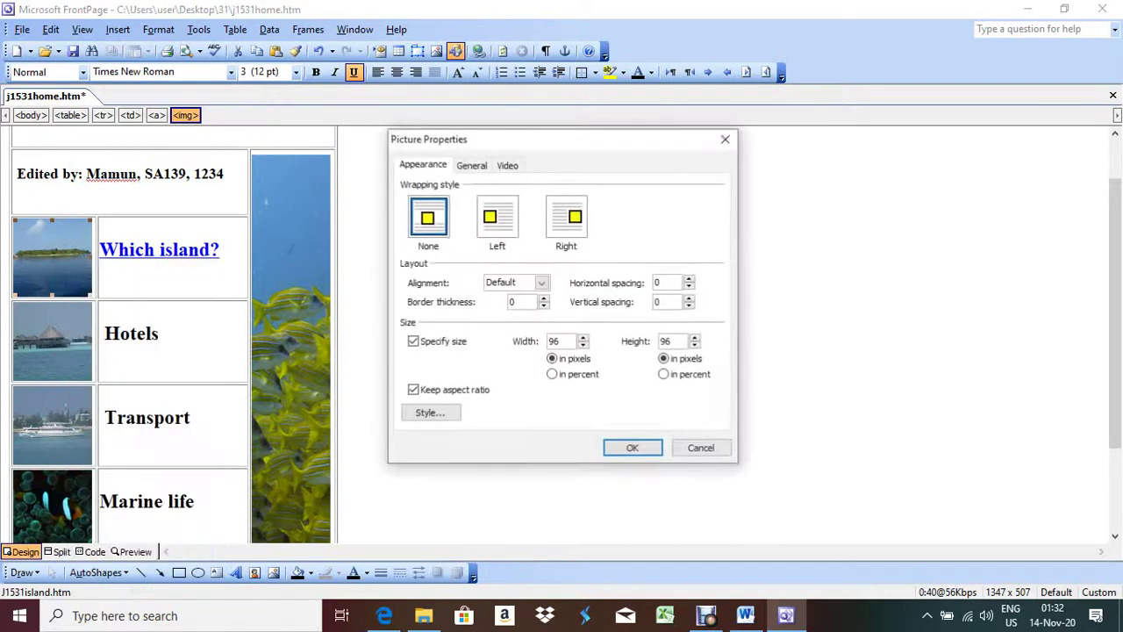
key("ctrl+Tab")
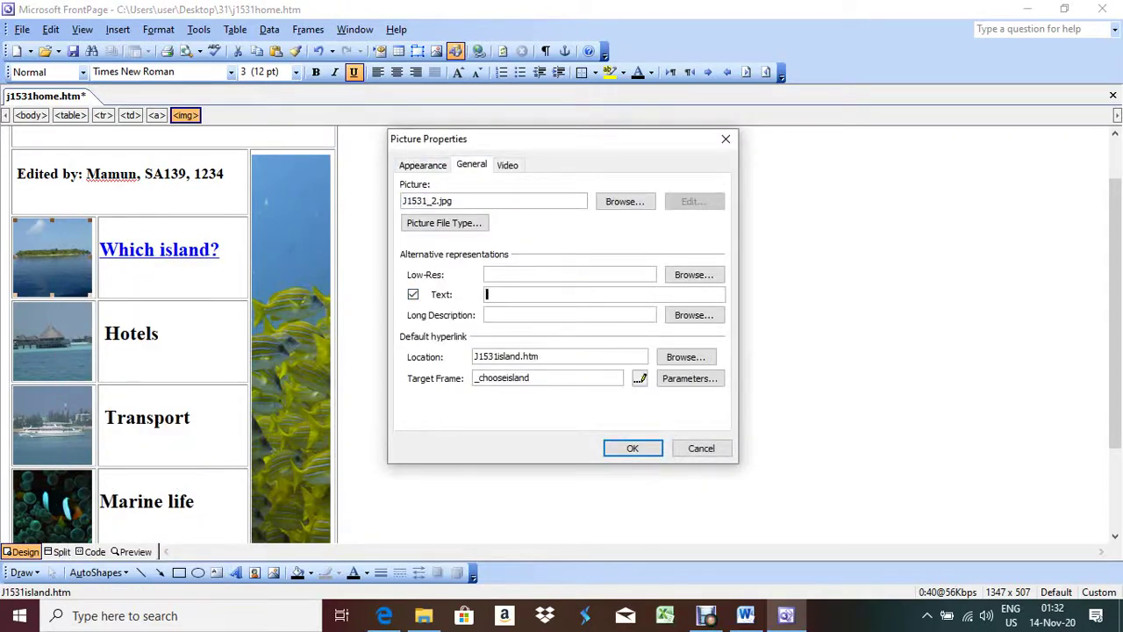
left_click(570, 294)
type("Island")
key("Return")
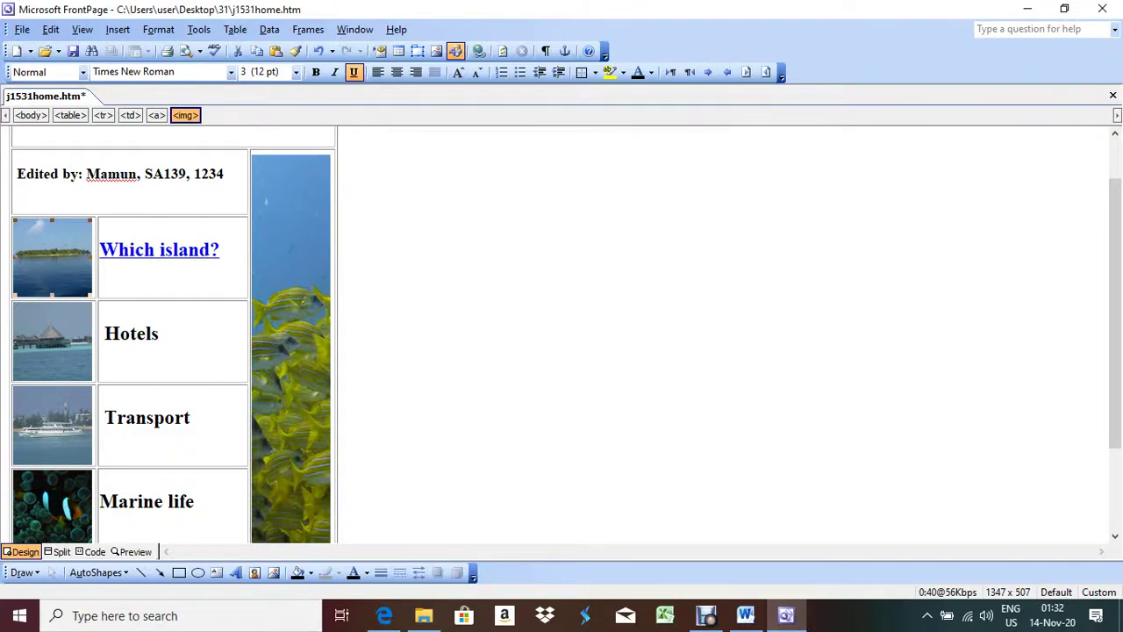
Step: Give the hotel picture the alternative text 'Hotels' in Picture Properties
key("shift+F10")
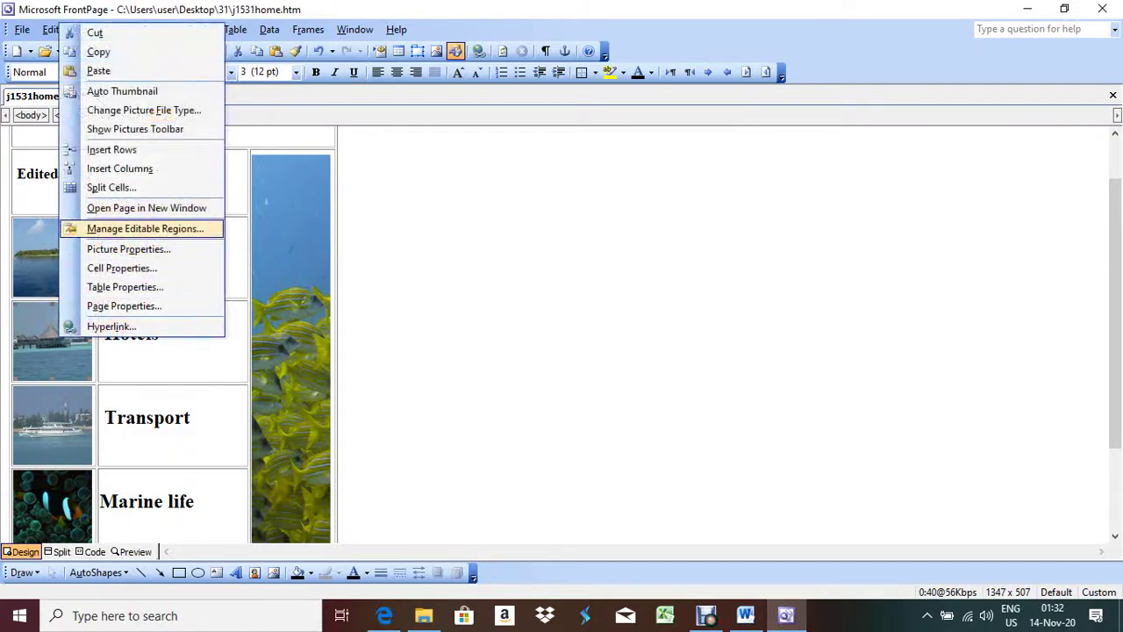
key("Down")
key("Down")
key("Down")
key("Up")
key("Up")
key("Return")
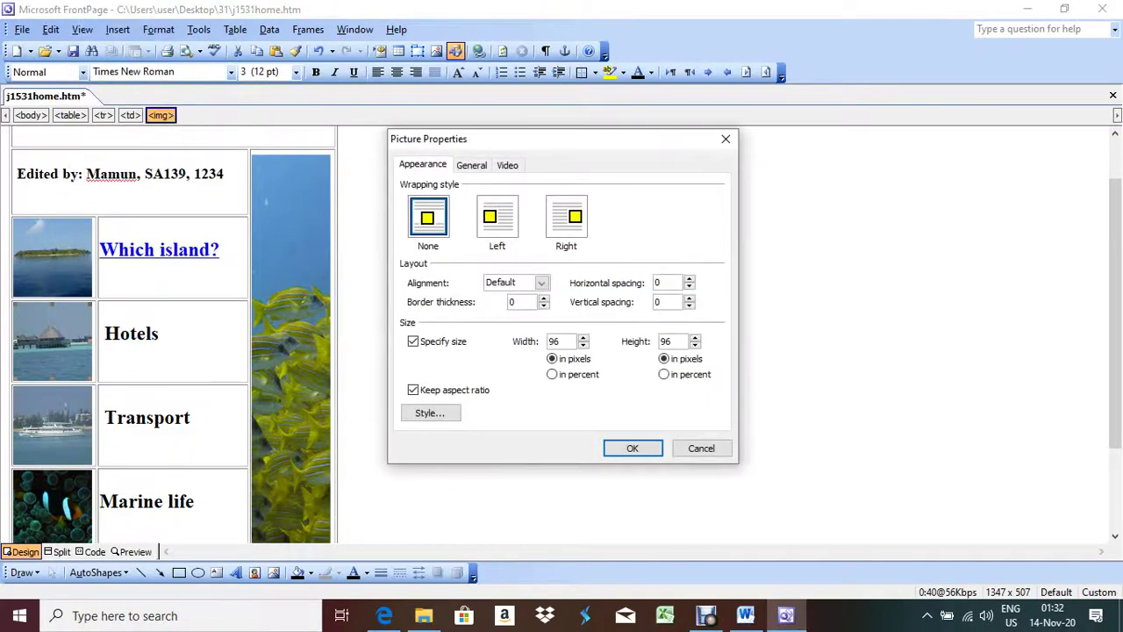
key("ctrl+Tab")
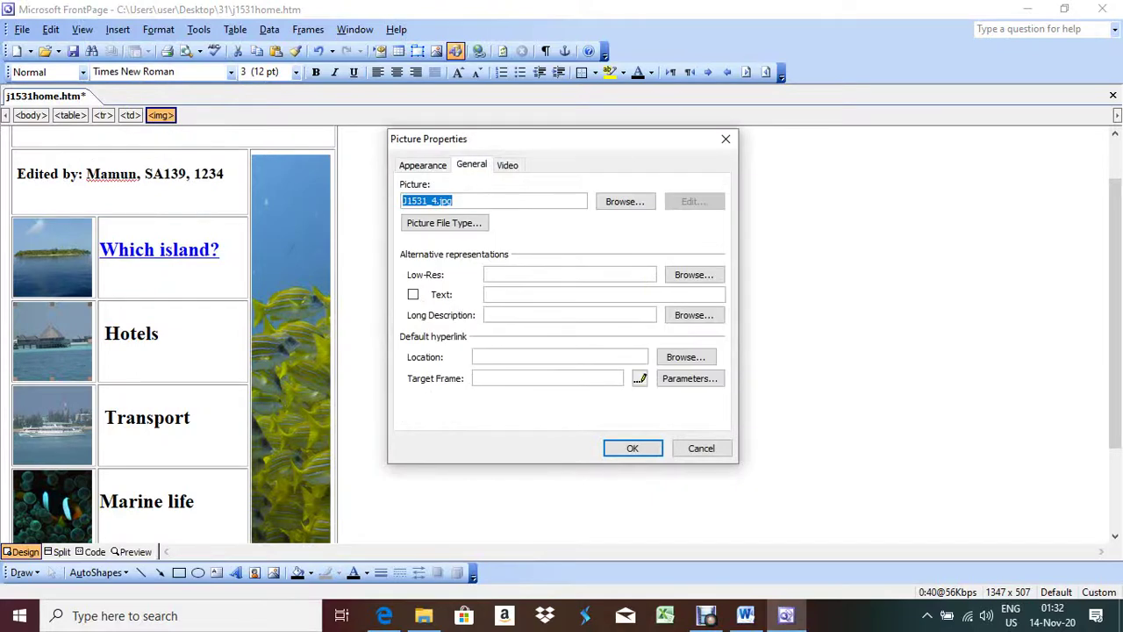
key("alt+t")
type("Hotels")
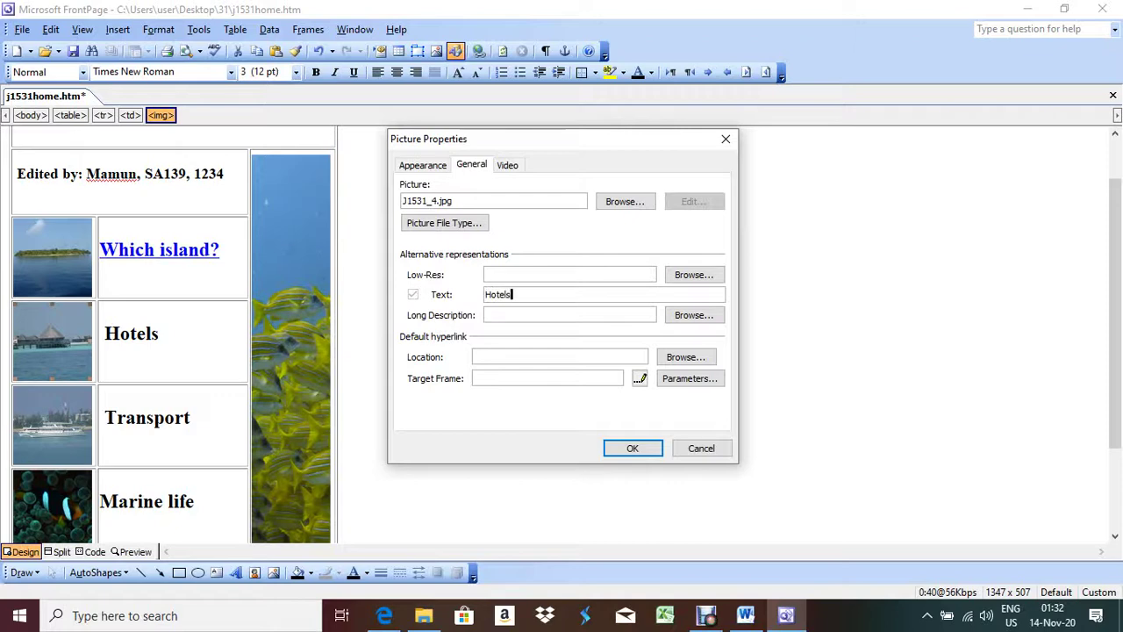
key("Return")
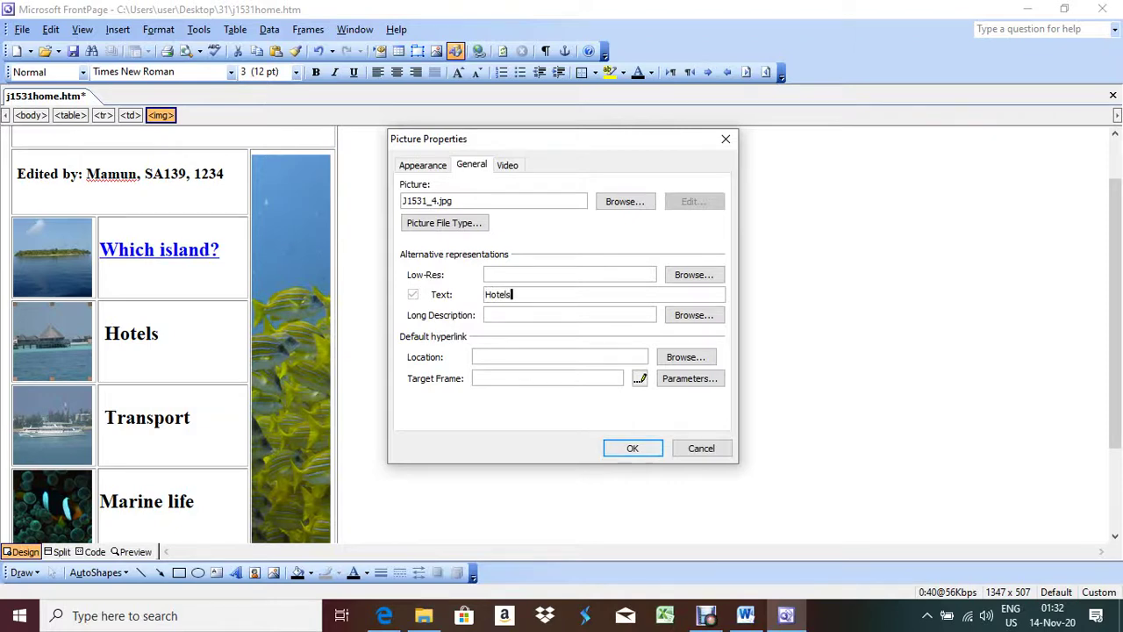
Step: Give the boat picture, J1531_6.jpg, the alternative text 'Boat'
right_click(70, 471)
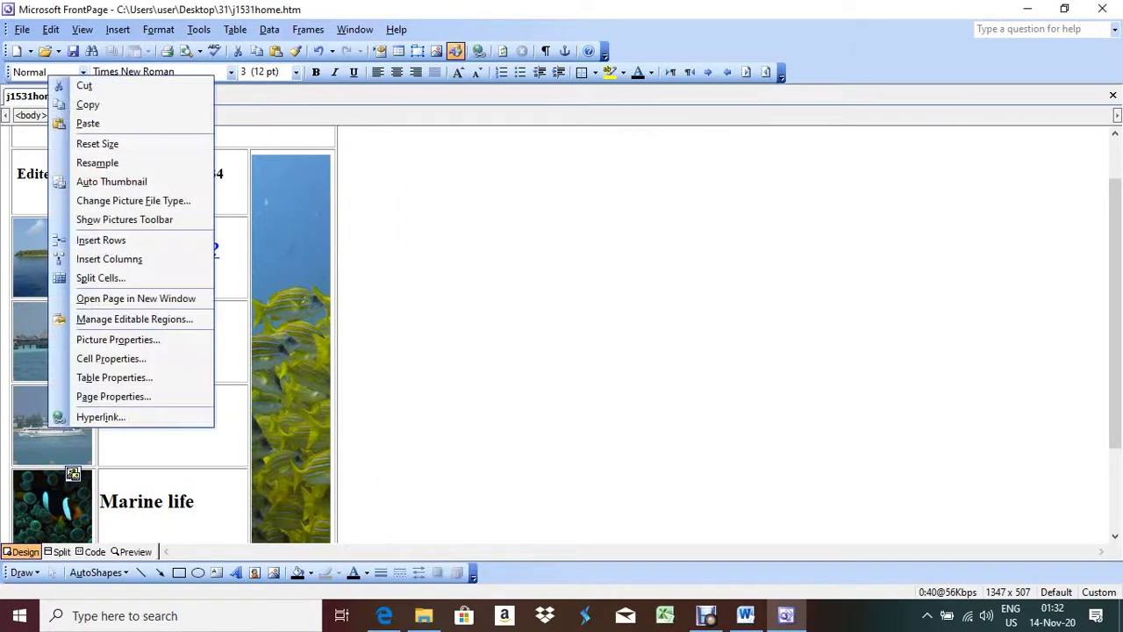
key("Up")
key("Up")
key("Up")
key("Up")
key("Down")
key("Up")
key("Up")
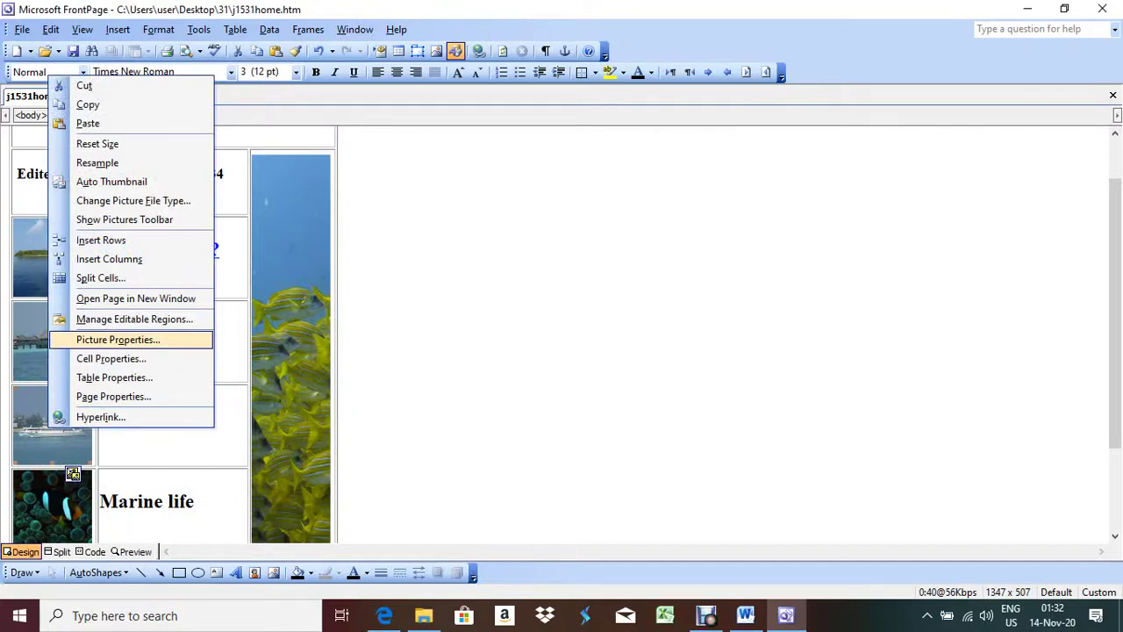
key("Return")
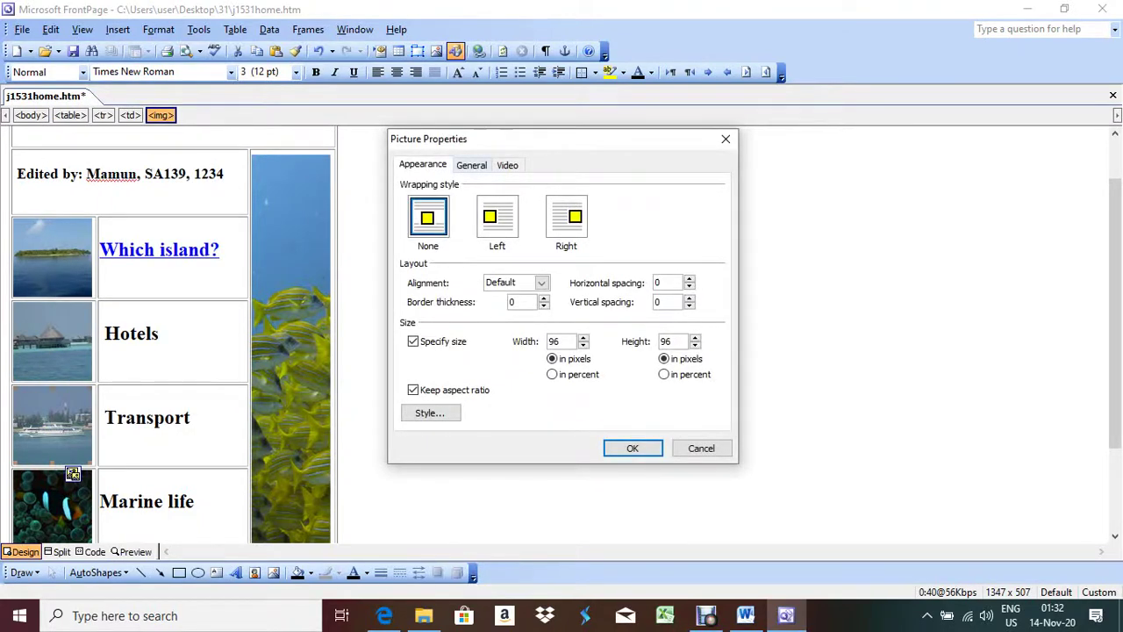
key("ctrl+Tab")
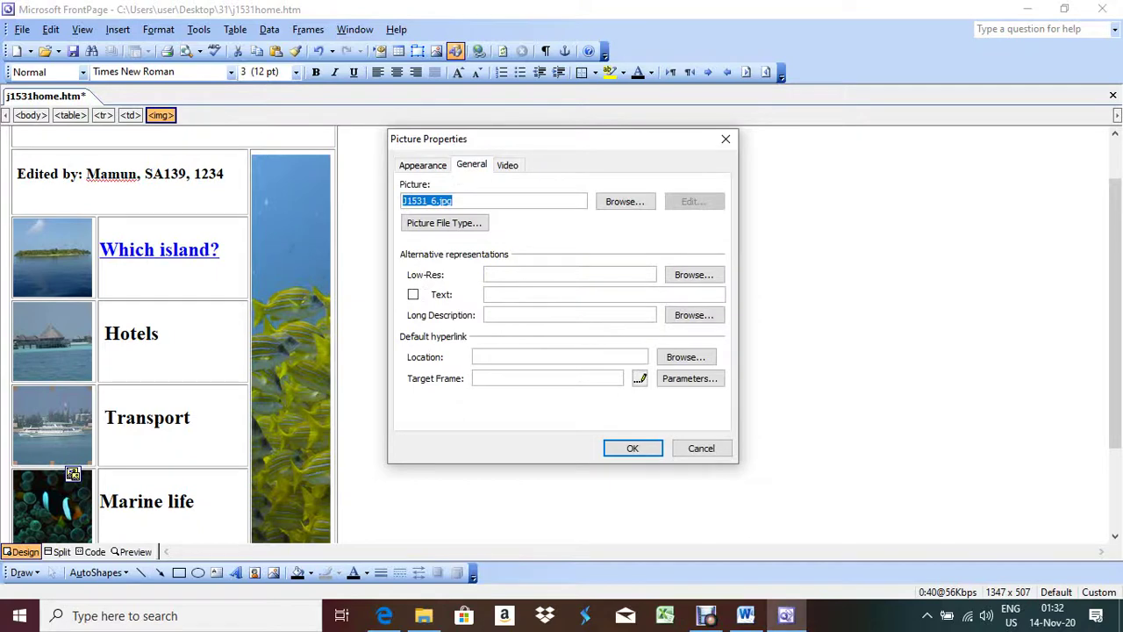
key("alt+t")
type("Boa")
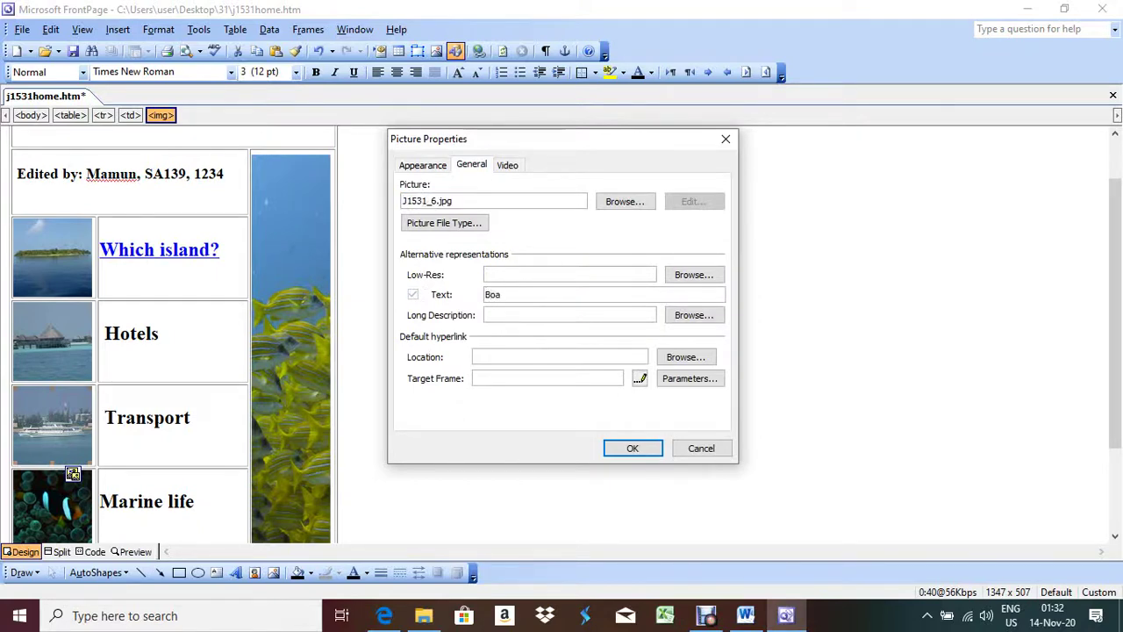
type("t")
key("Return")
Step: Check the Marine life row, then review the task on the exam paper PDF
left_click(154, 501)
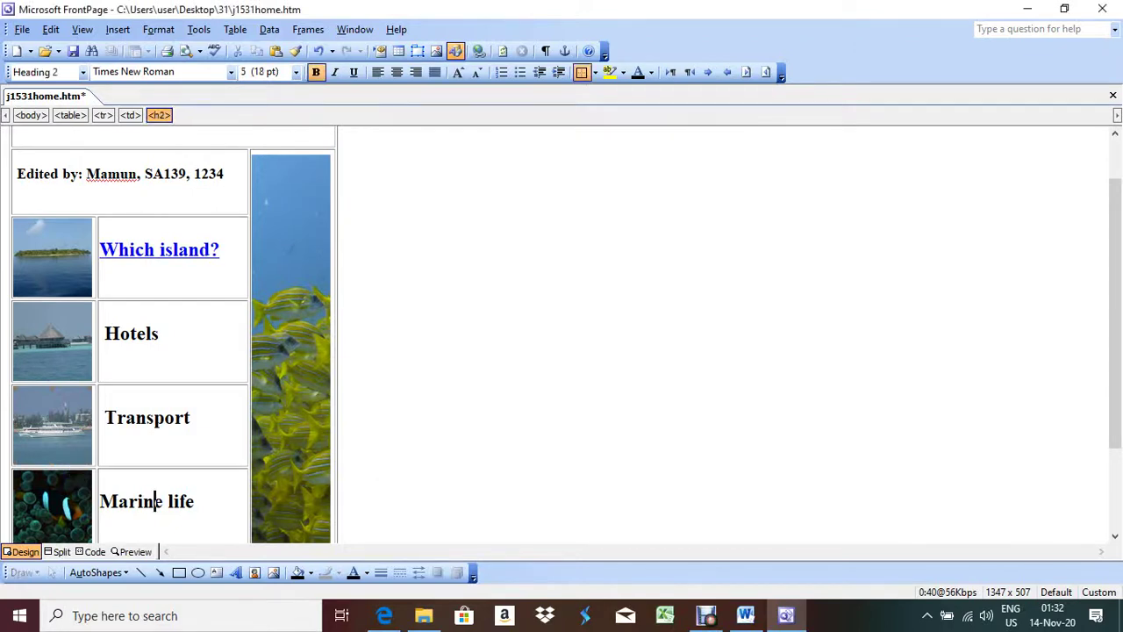
right_click(154, 501)
scroll(155, 501, "down", 3)
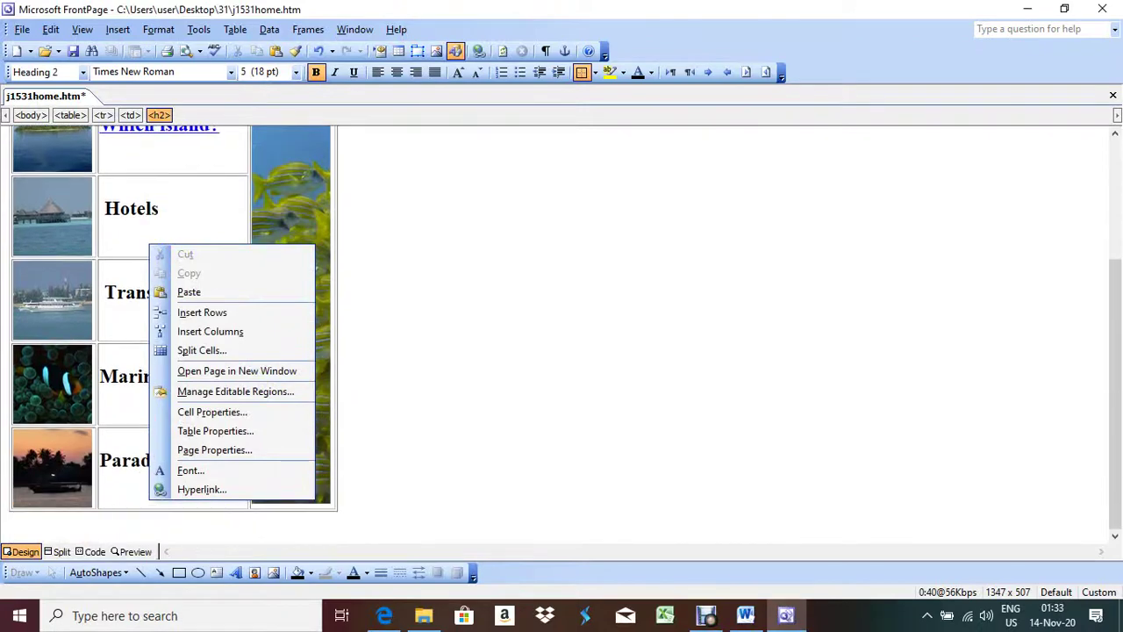
key("Escape")
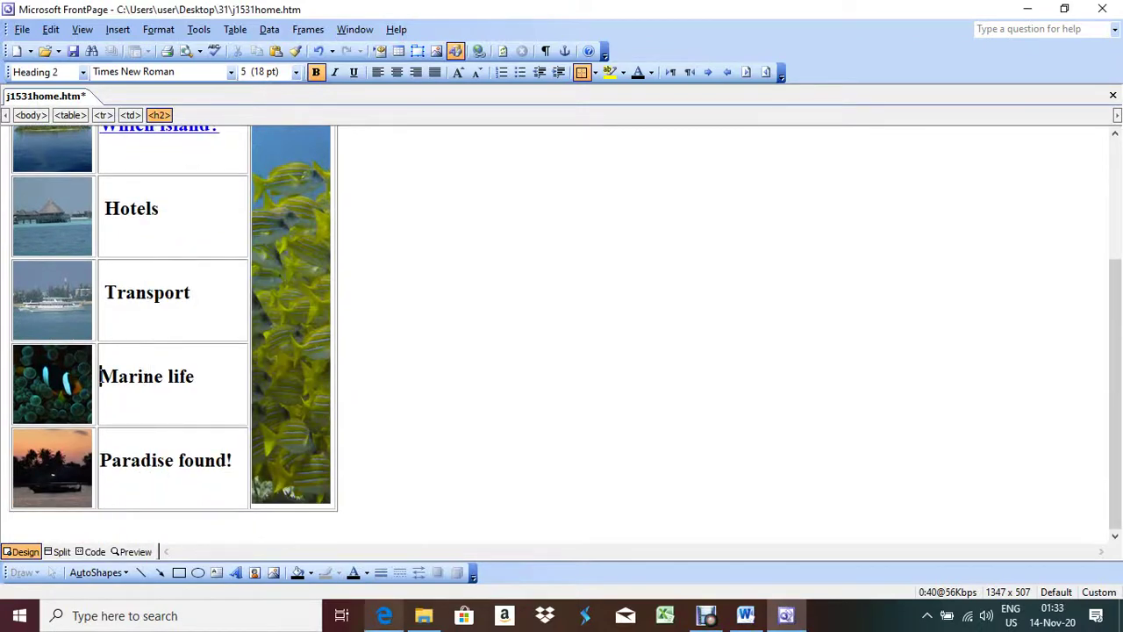
left_click(385, 615)
scroll(562, 351, "up", 6)
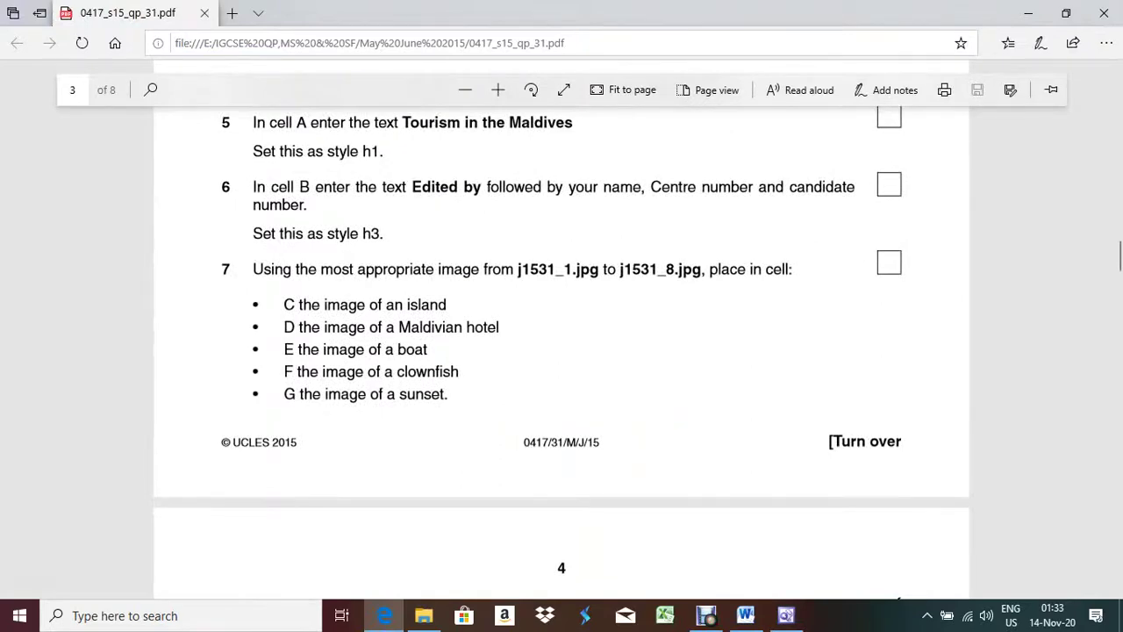
scroll(561, 350, "down", 8)
left_click(384, 615)
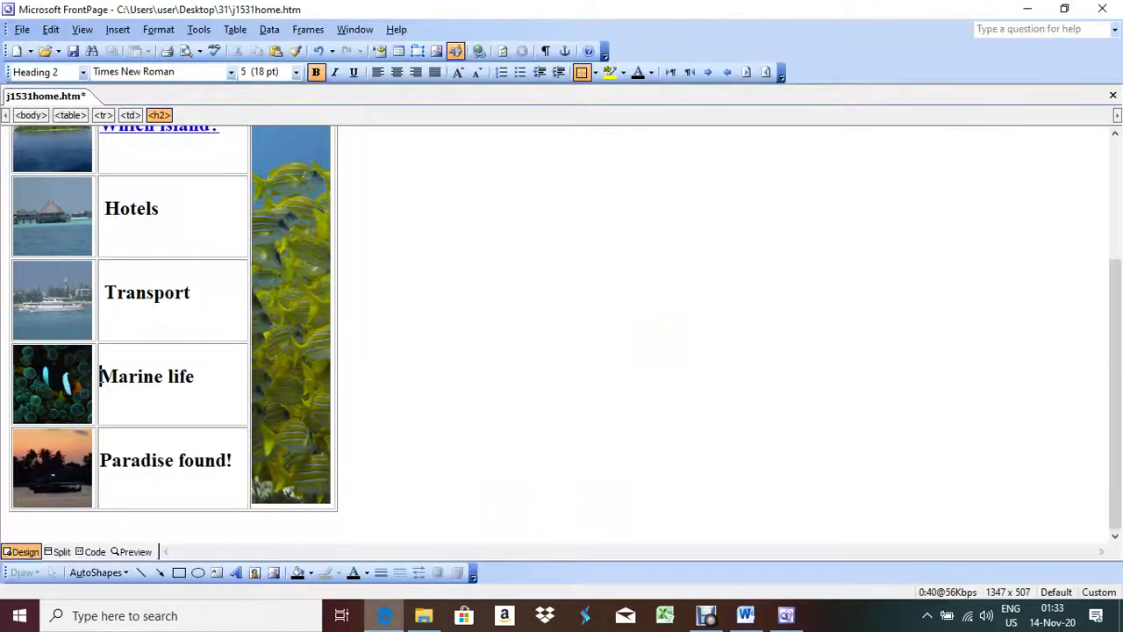
Step: Set the clownfish picture J1531_1.jpg's alternative text to 'clown fish'
right_click(150, 116)
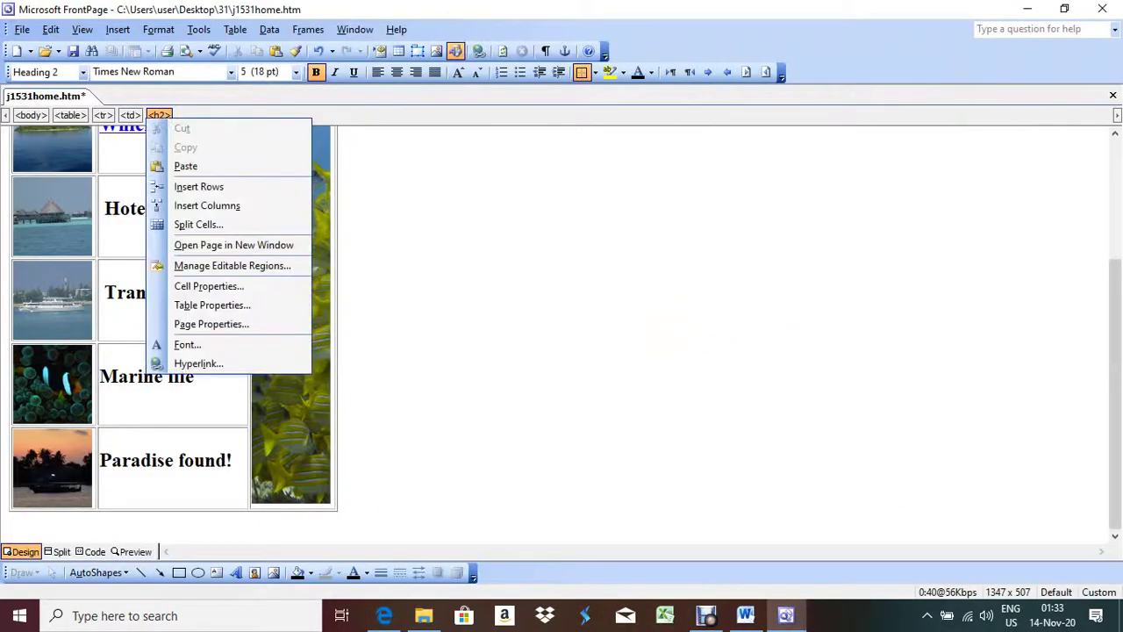
right_click(62, 379)
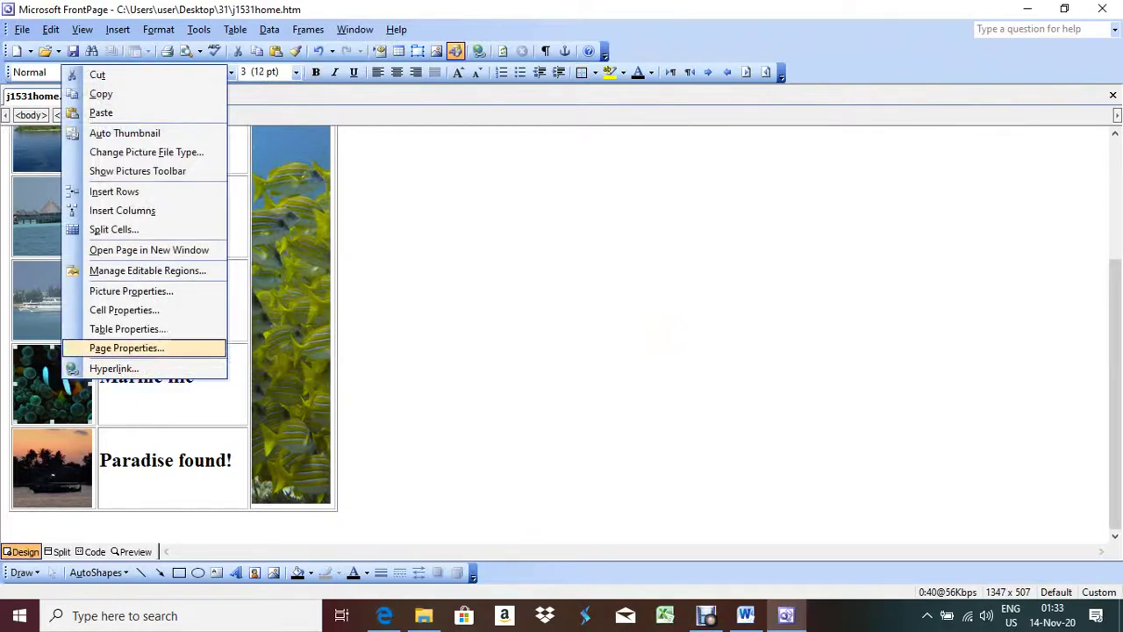
left_click(131, 290)
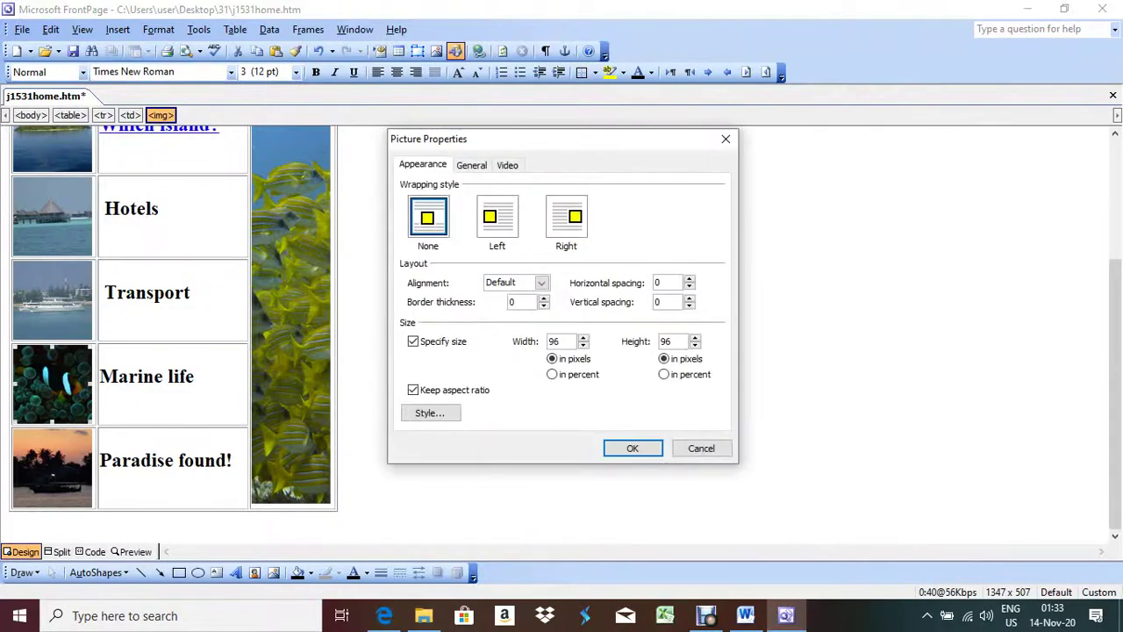
key("ctrl+Tab")
key("Tab")
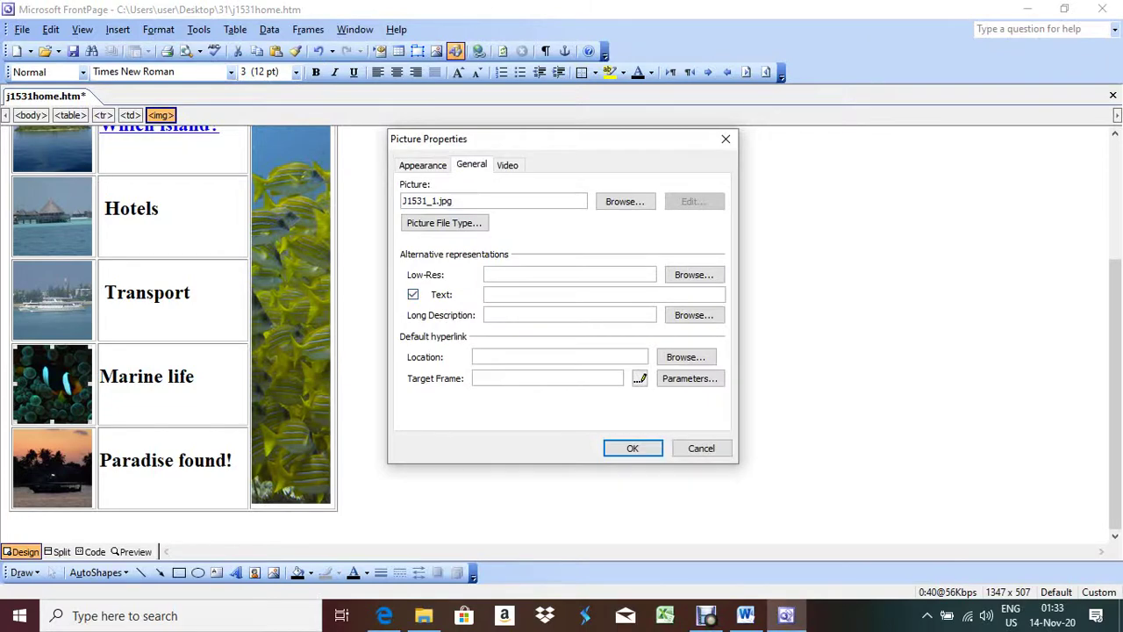
type("clown fish")
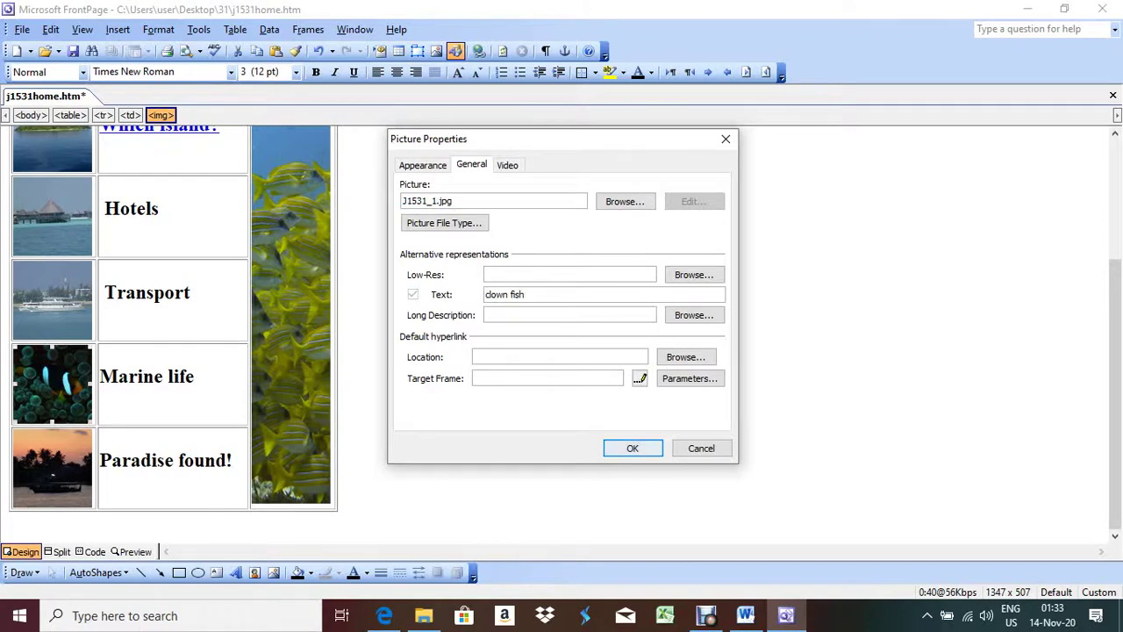
key("Return")
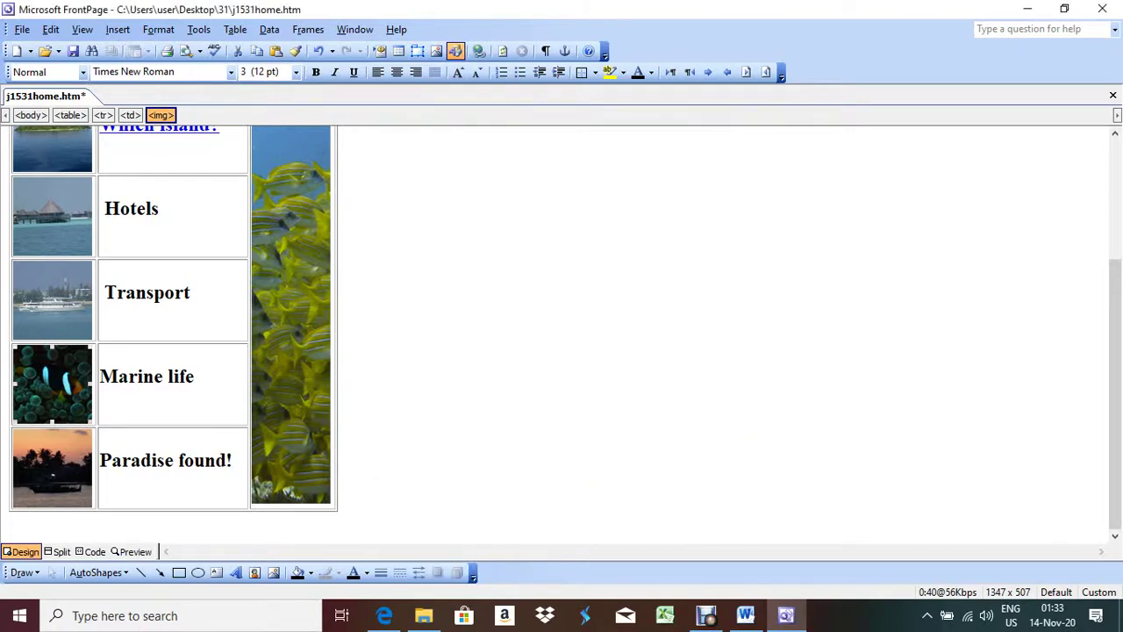
left_click(152, 459)
Step: Give the sunset picture J1531_8.jpg the alternative text 'sunset', checking the exam paper midway
right_click(153, 460)
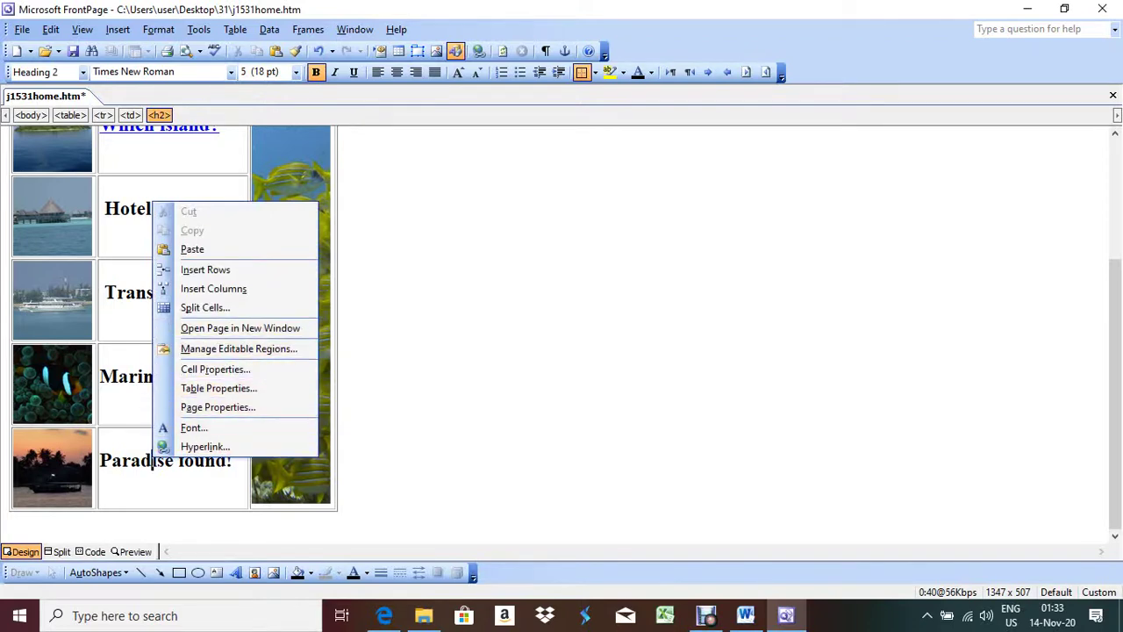
right_click(61, 469)
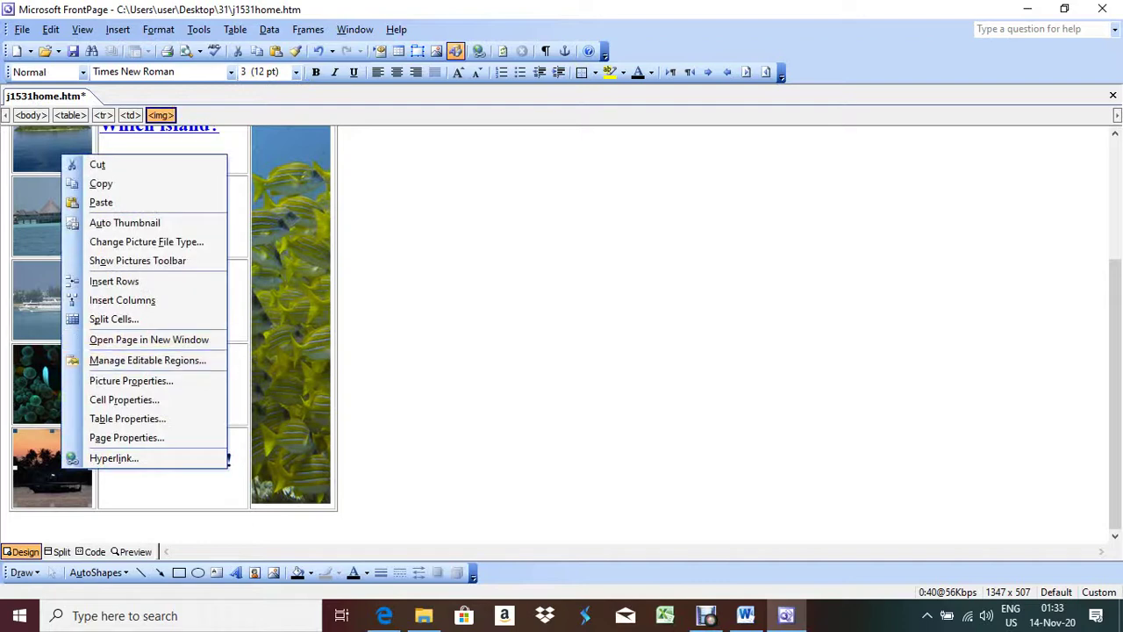
left_click(131, 380)
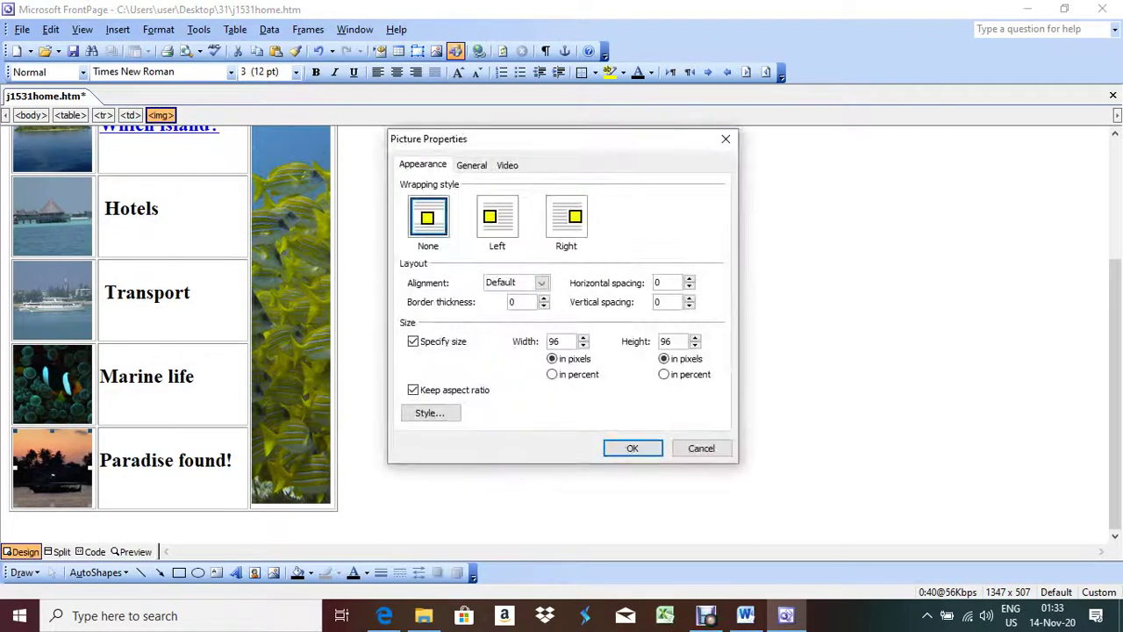
left_click(472, 165)
left_click(456, 201)
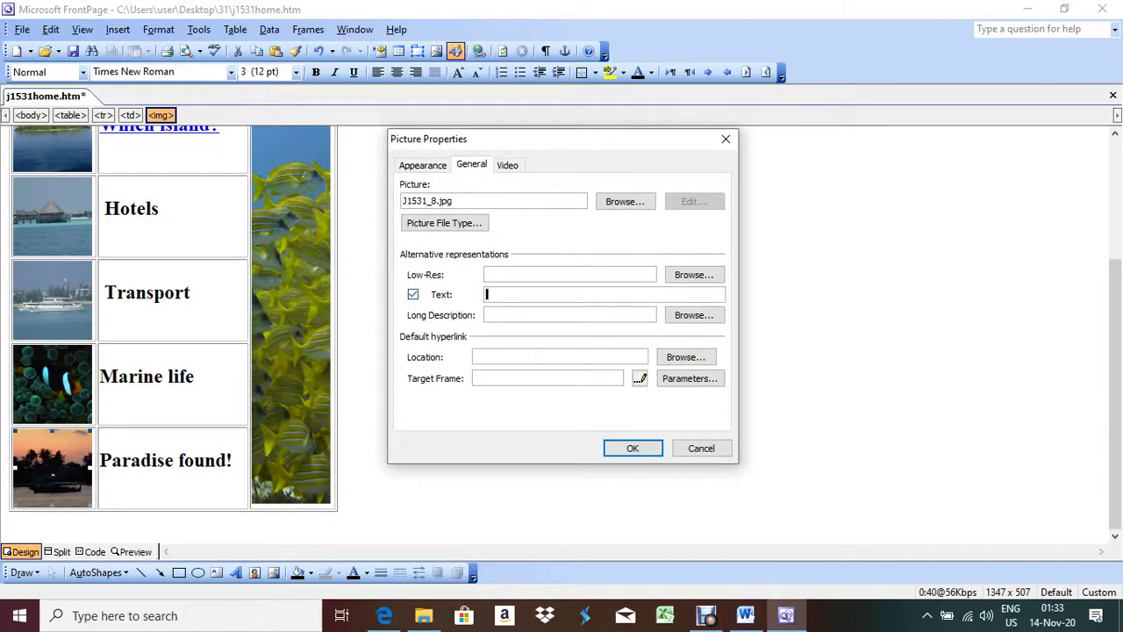
key("alt+Tab")
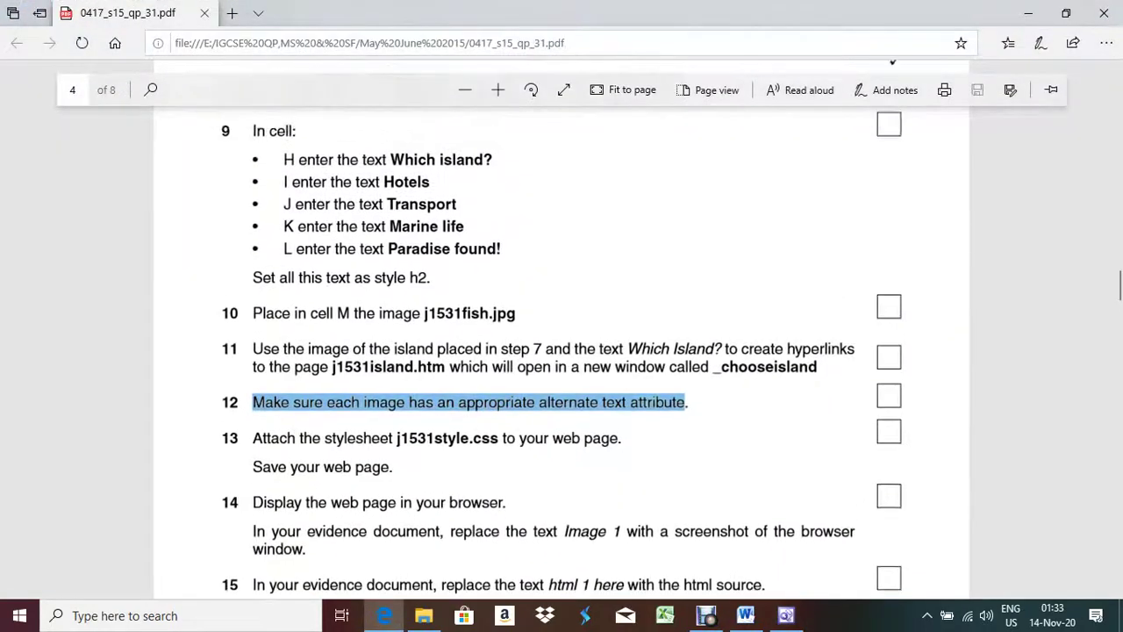
scroll(562, 351, "up", 5)
scroll(562, 351, "down", 5)
key("alt+Tab")
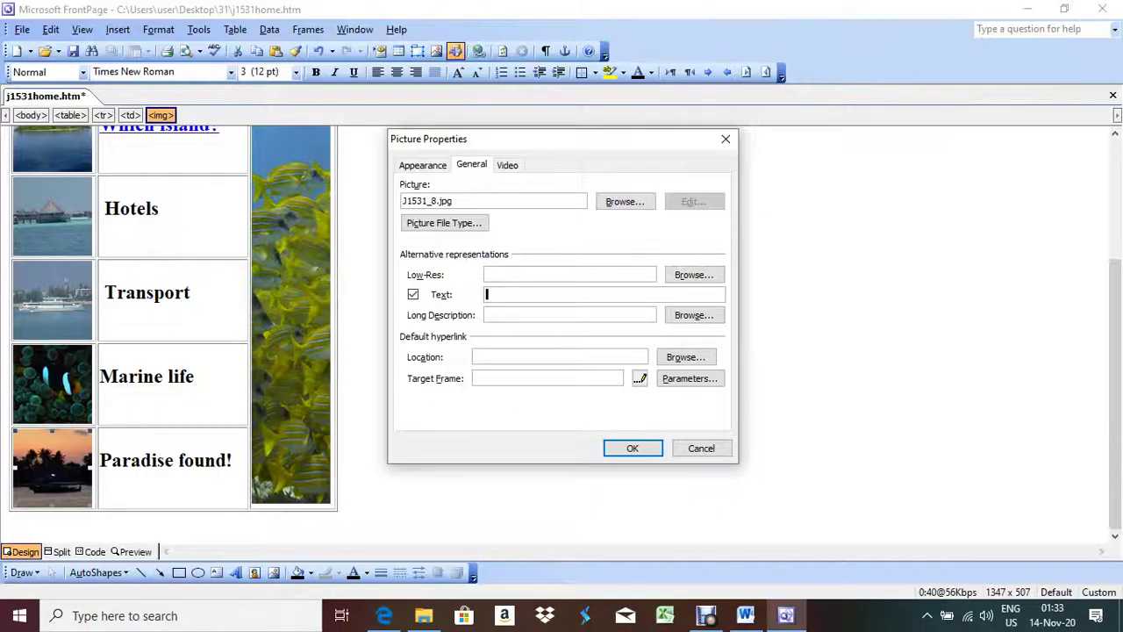
type("sunset")
key("Return")
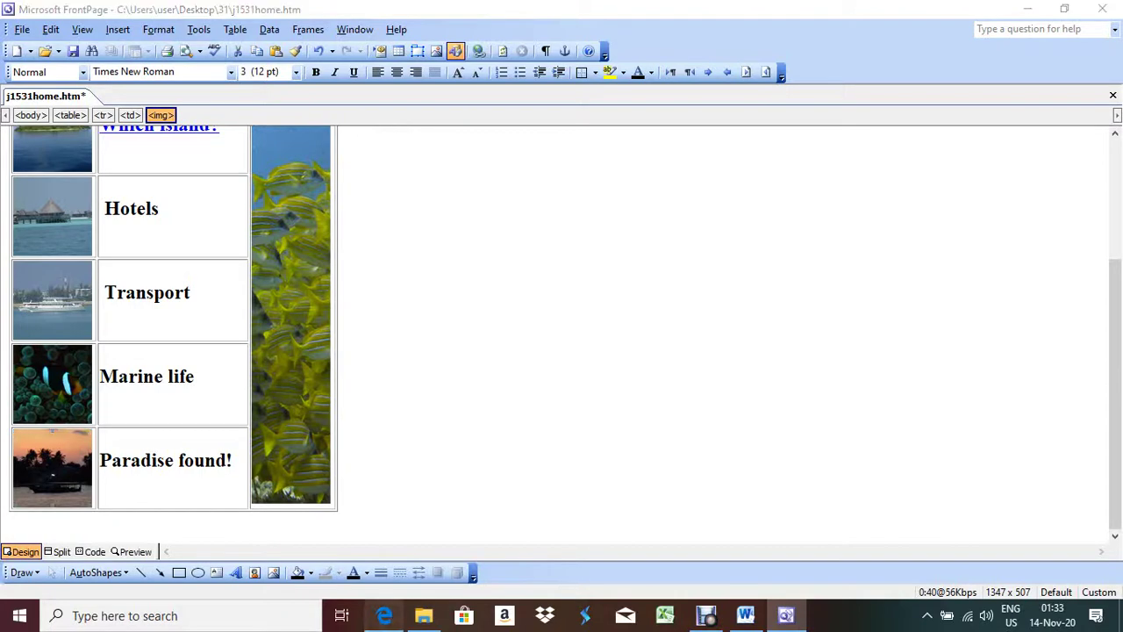
key("alt+Tab")
scroll(561, 351, "down", 3)
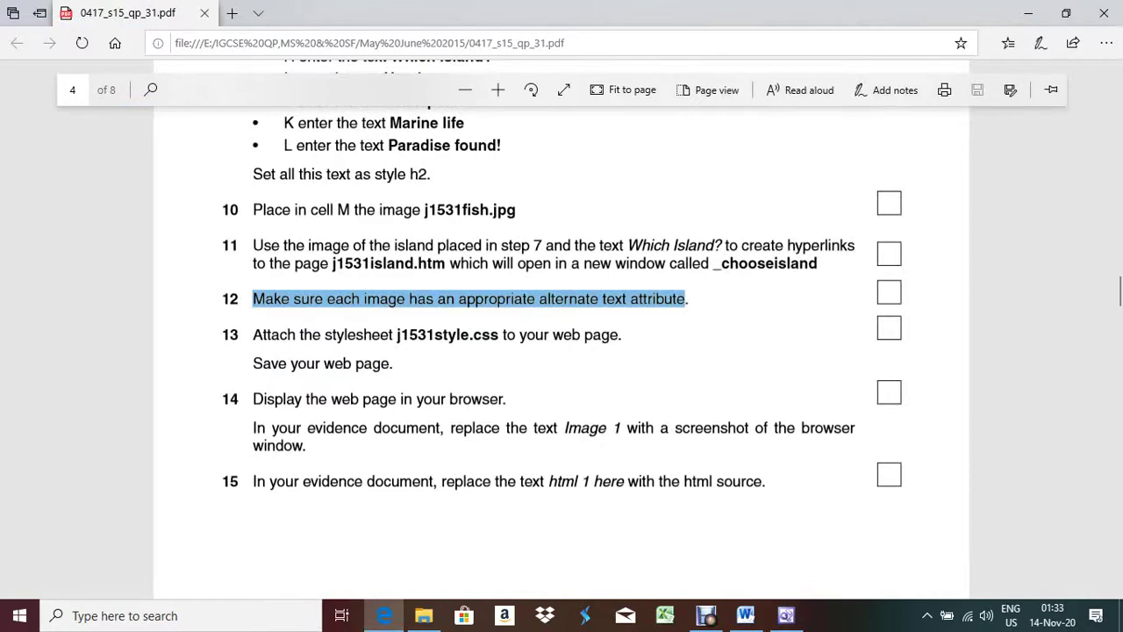
Step: Link J1531style.css from the Desktop's 31 folder to j1531home.htm via Style Sheet Links
key("alt+Tab")
left_click(158, 29)
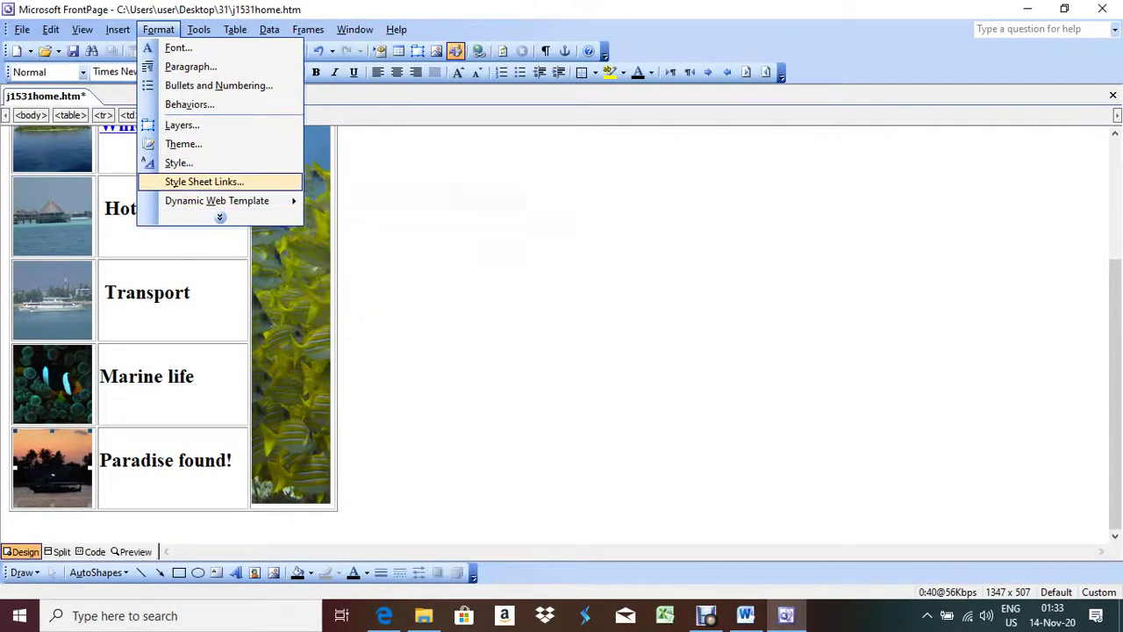
left_click(204, 181)
left_click(670, 255)
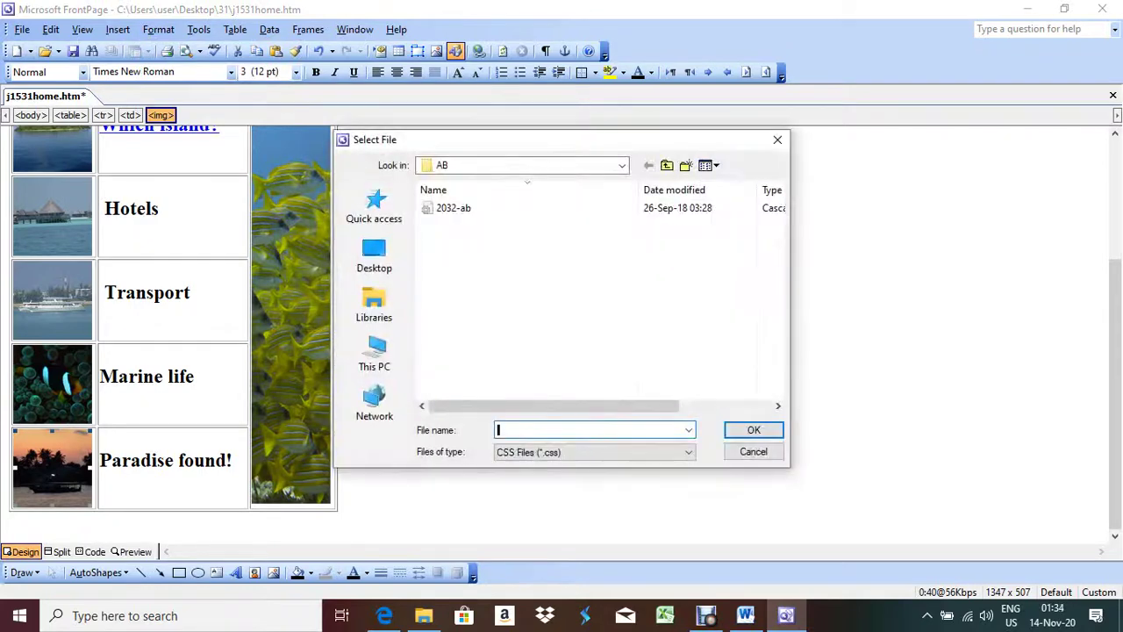
left_click(375, 254)
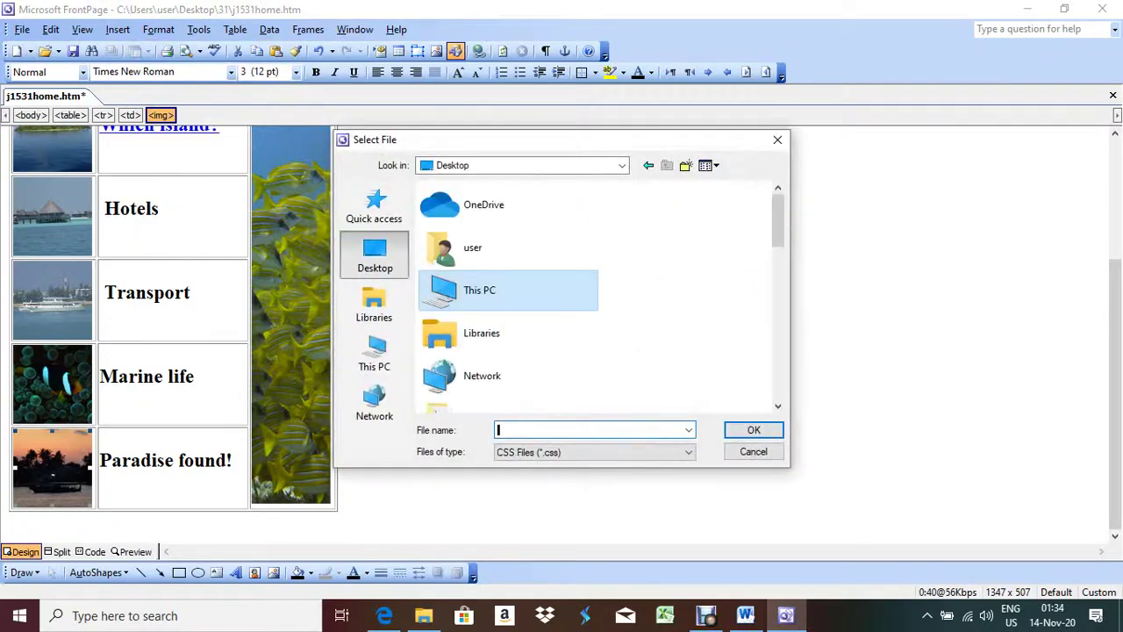
scroll(491, 211, "down", 3)
double_click(463, 200)
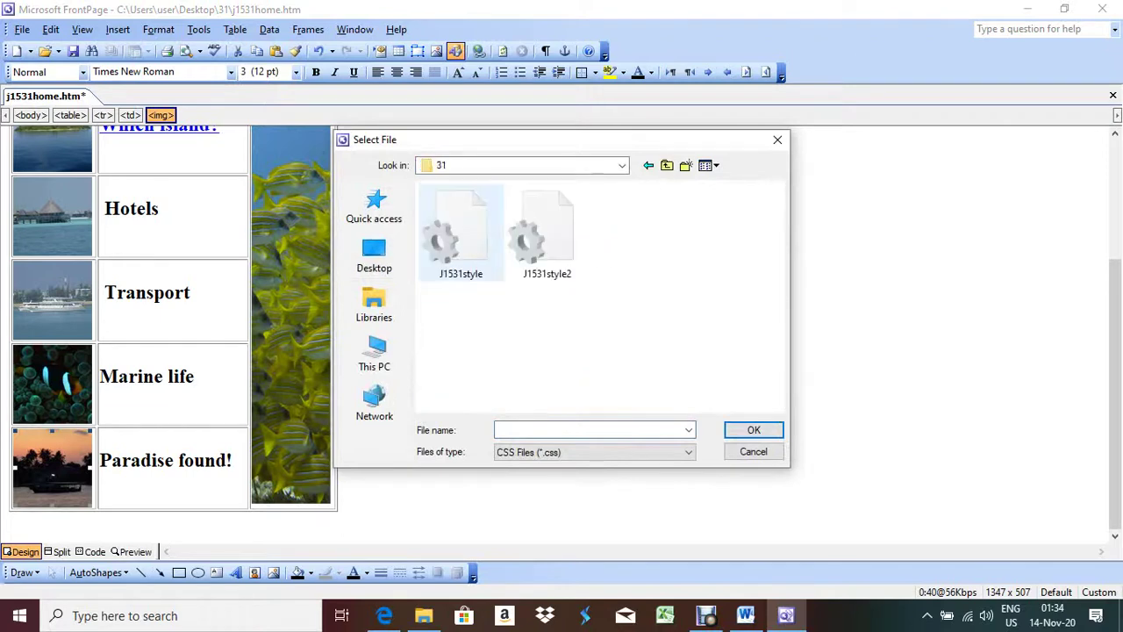
double_click(460, 232)
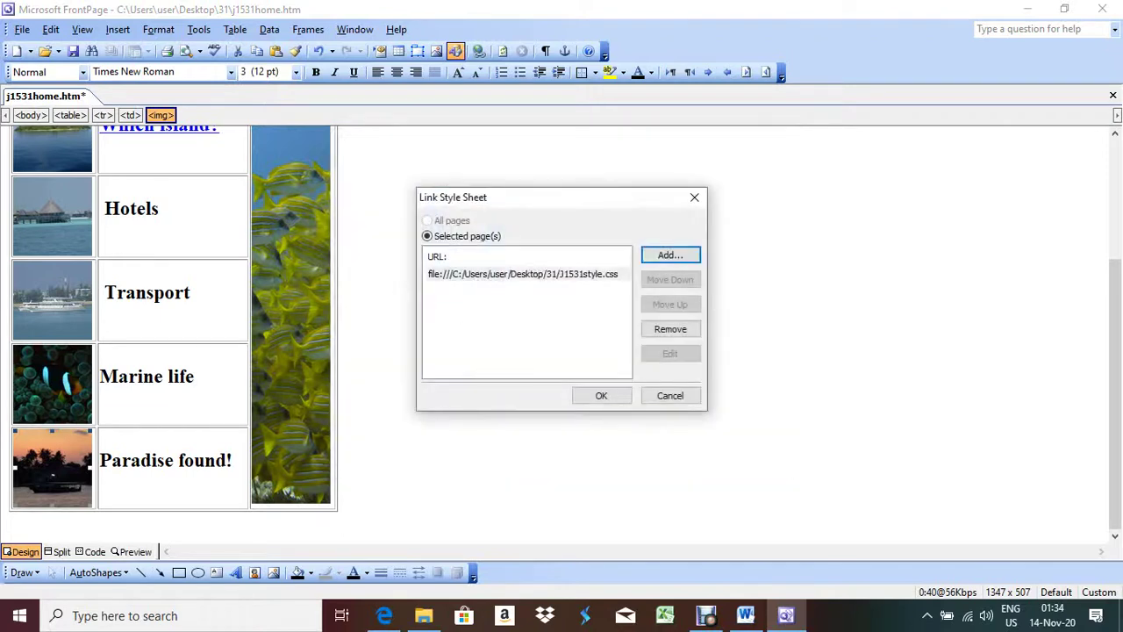
left_click(597, 394)
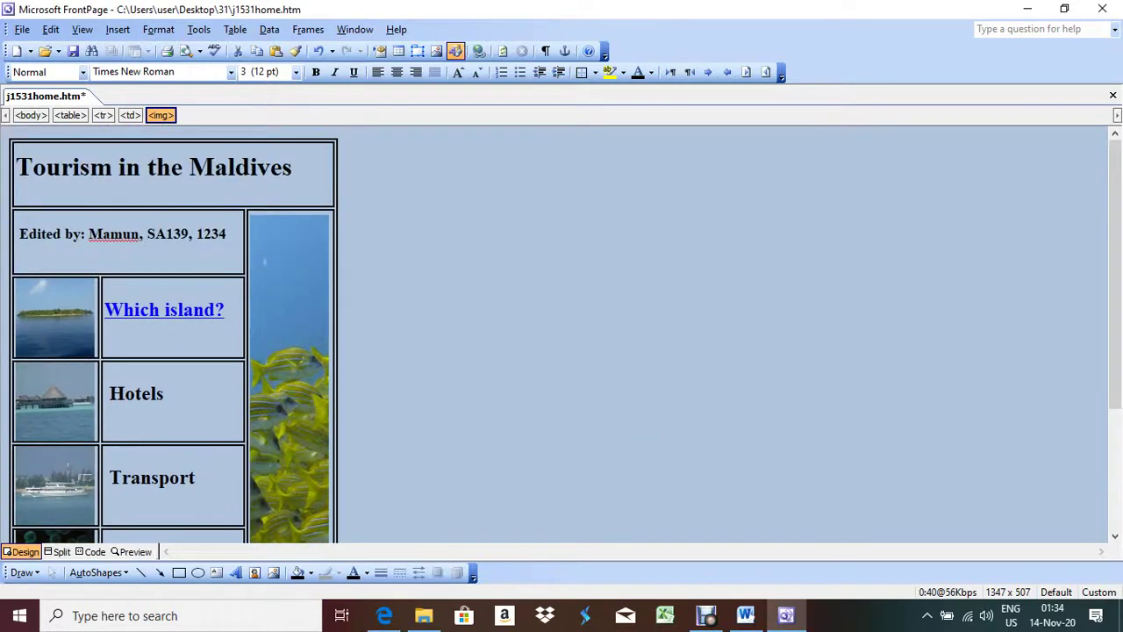
scroll(173, 343, "down", 5)
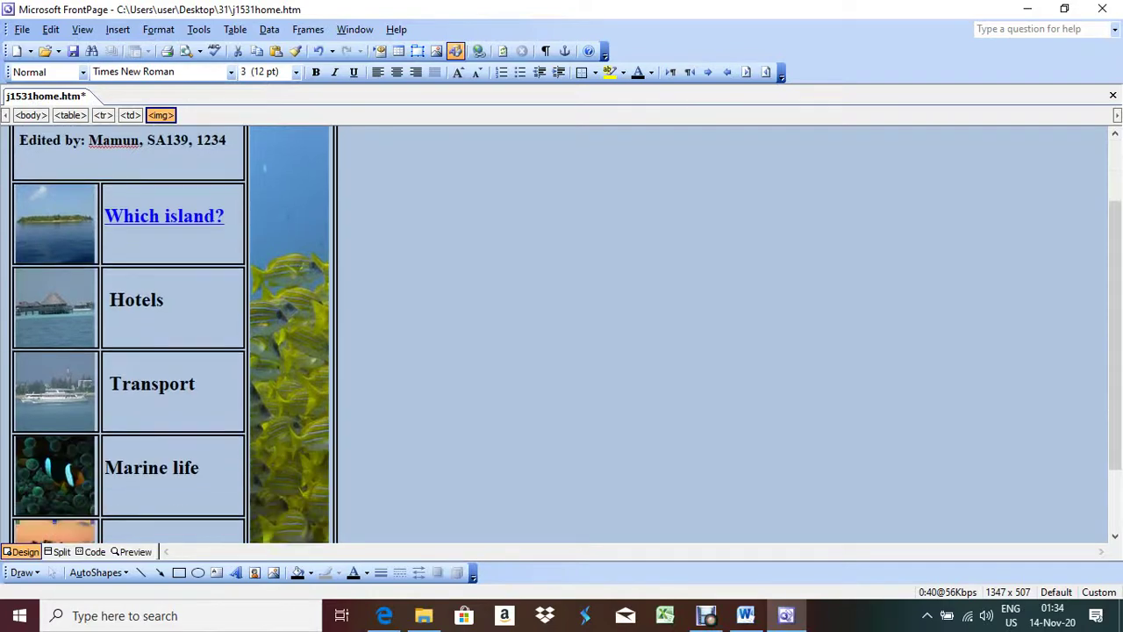
Step: Save j1531home.htm with Ctrl+S, then minimise FrontPage and the exam paper to show the desktop
left_click(385, 615)
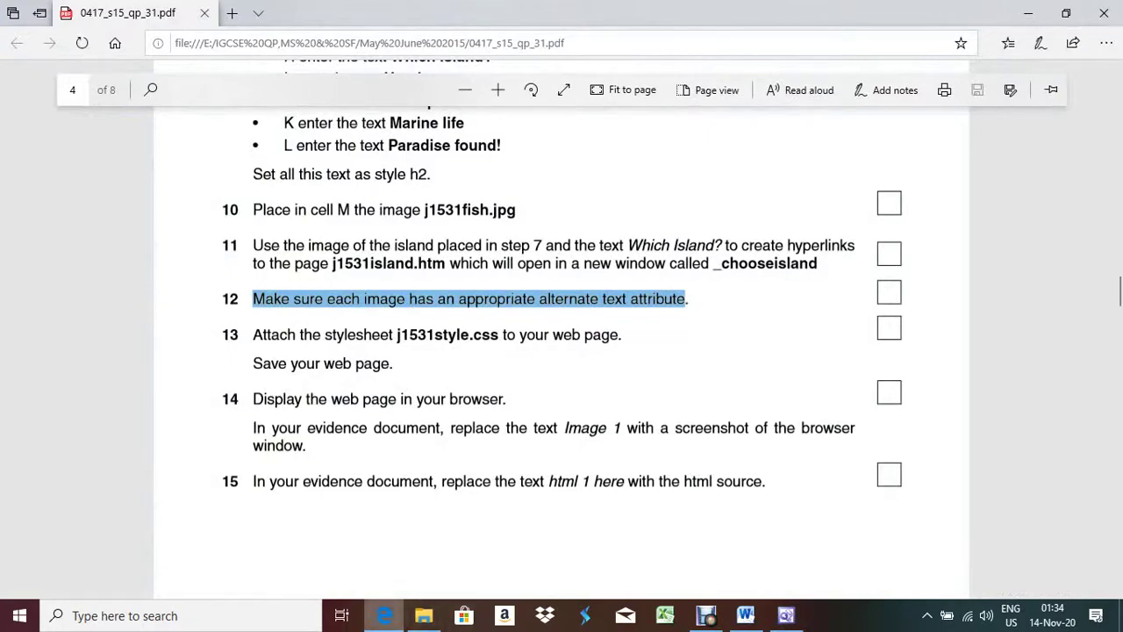
key("alt+Tab")
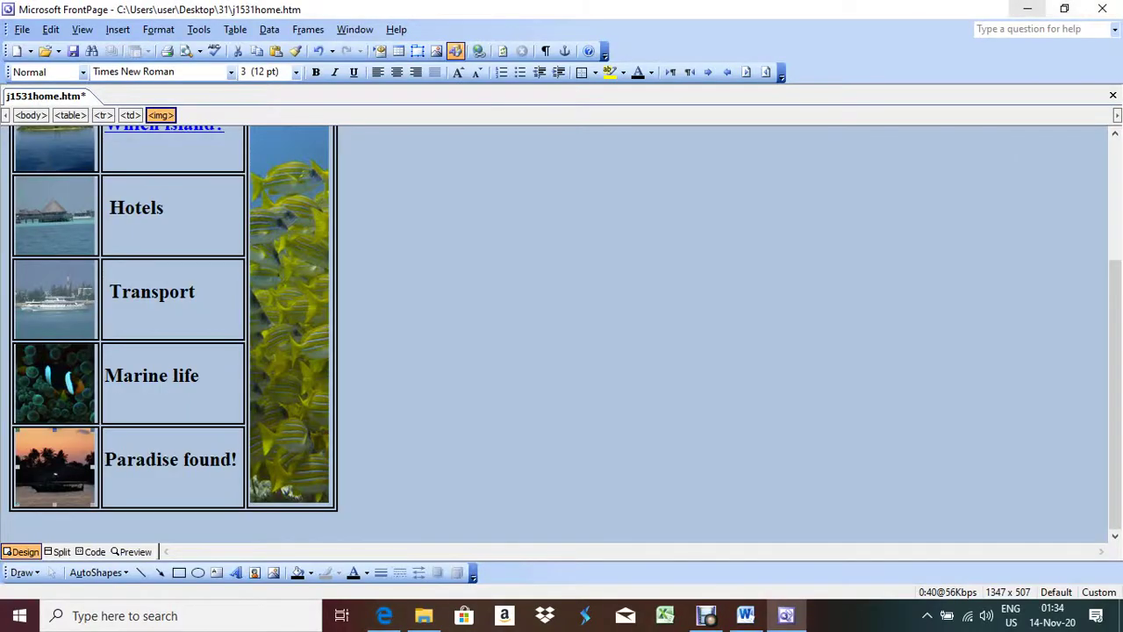
left_click(1027, 8)
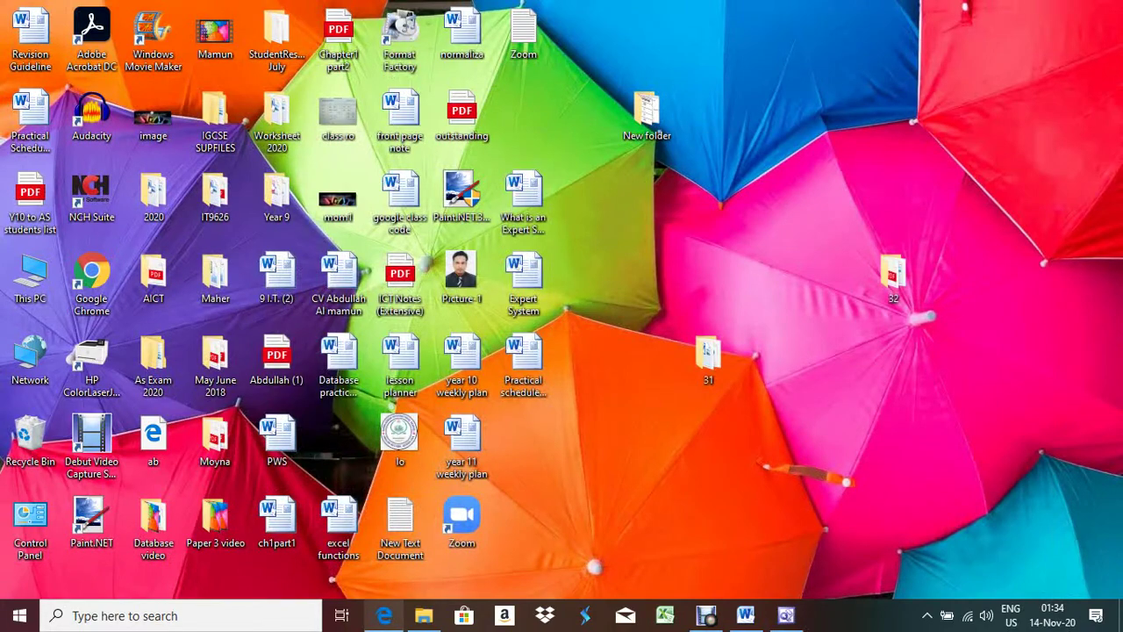
key("alt+Tab")
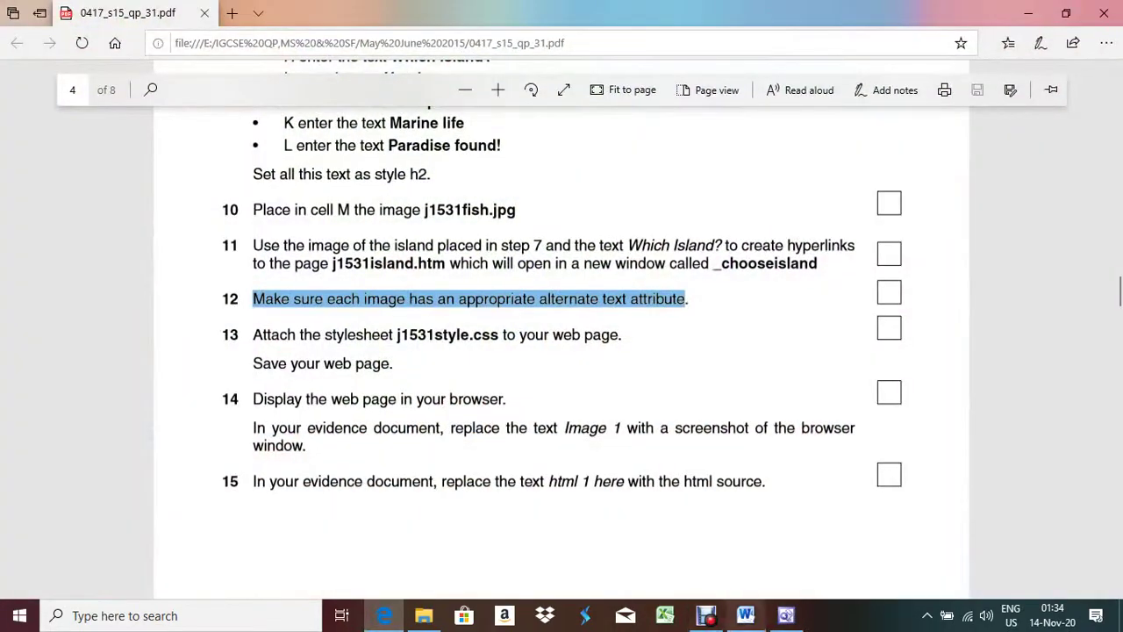
left_click(786, 615)
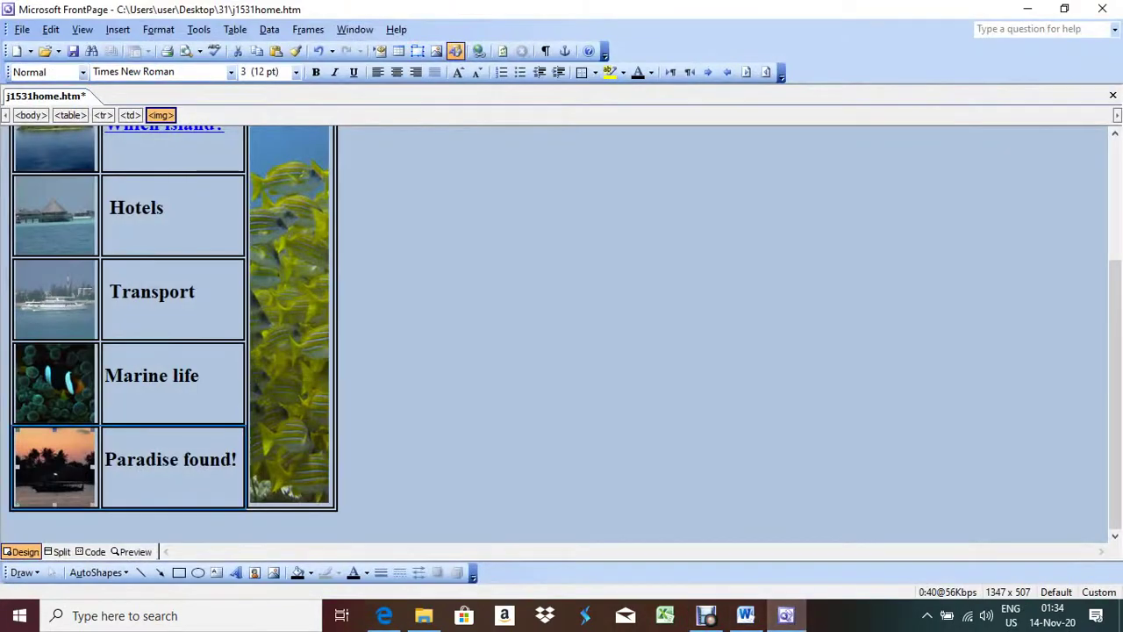
key("ctrl+s")
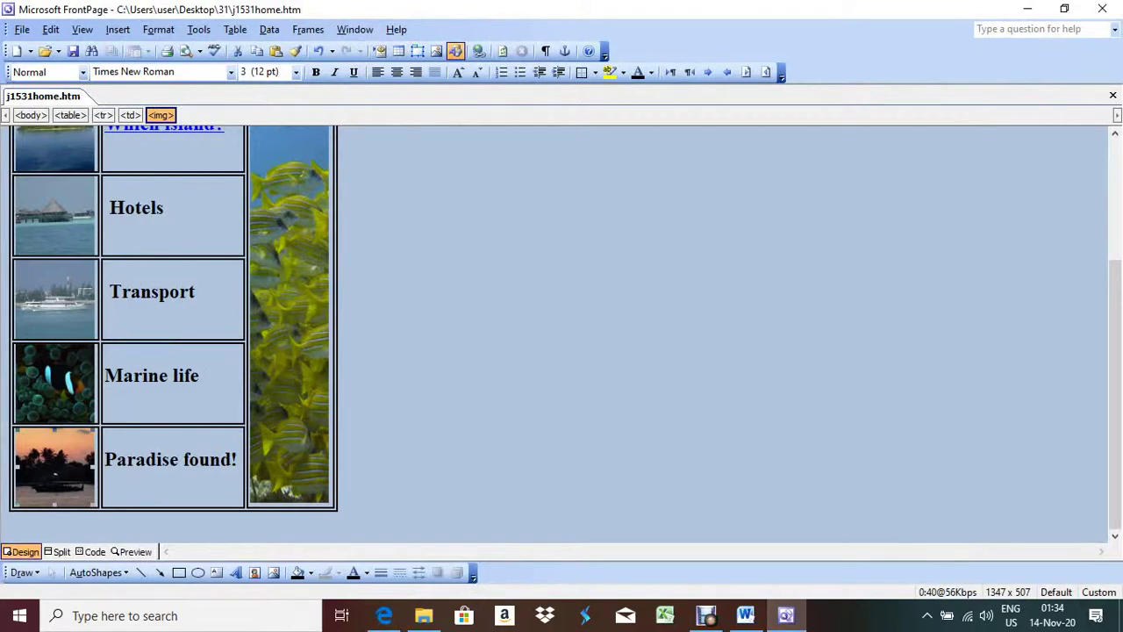
left_click(1028, 8)
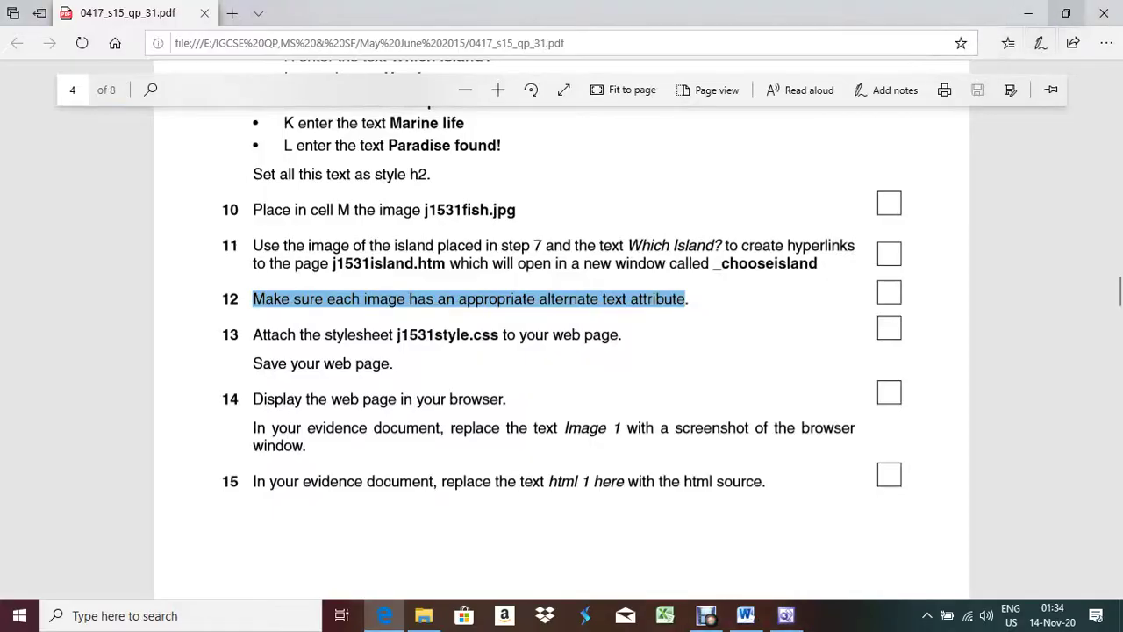
key("super+Down")
key("super+Down")
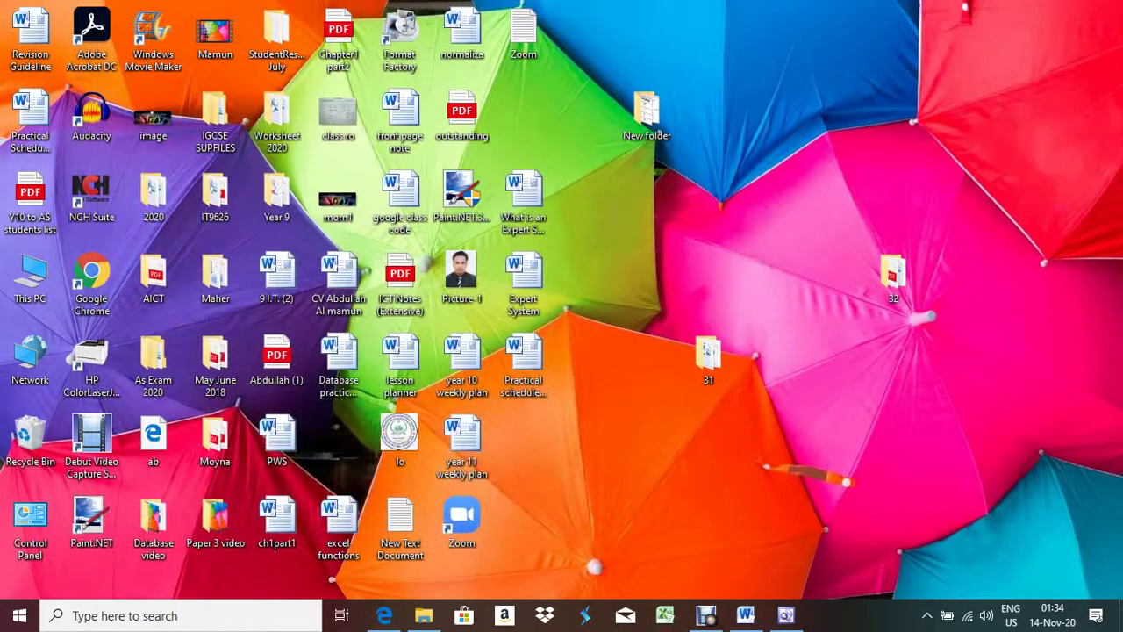
Step: Open j1531home from the desktop's 31 folder with Google Chrome
double_click(708, 359)
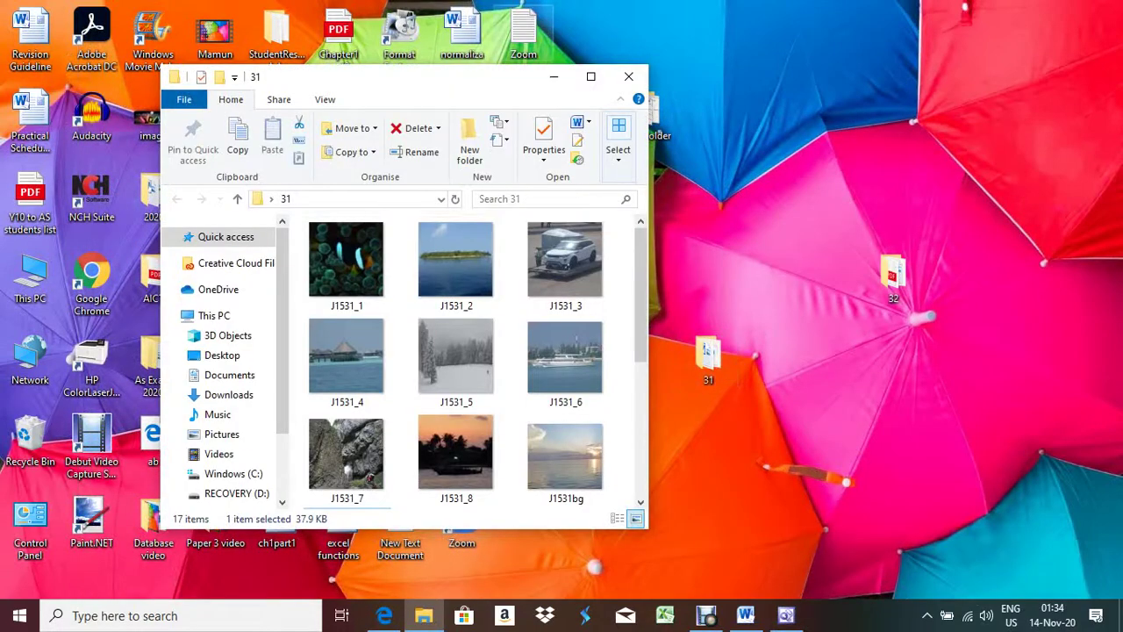
key("super+Up")
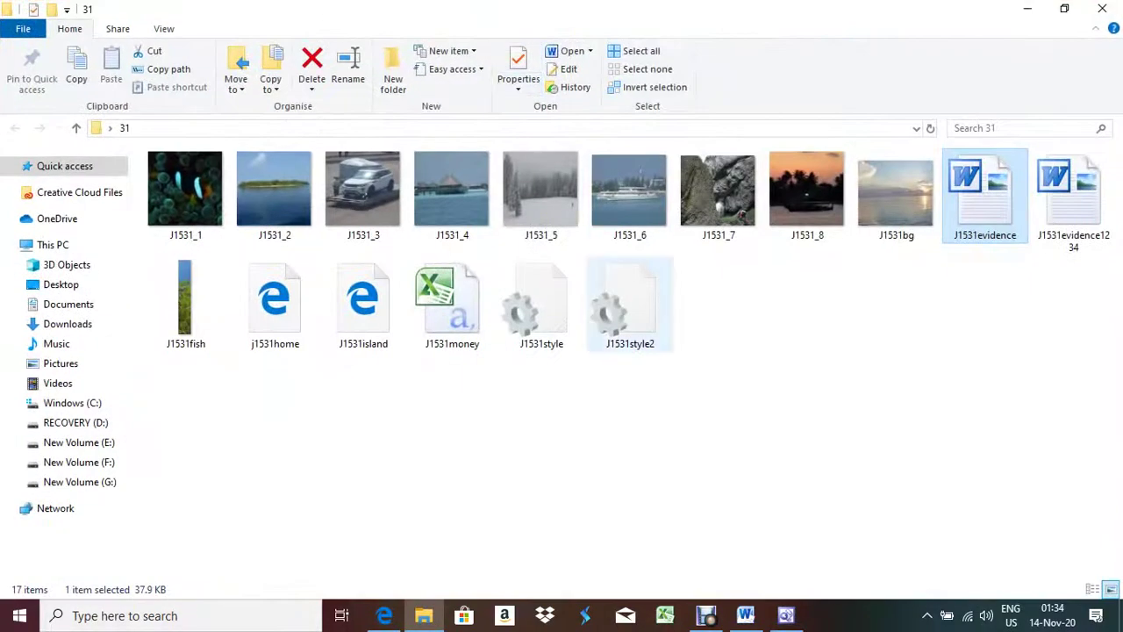
right_click(267, 303)
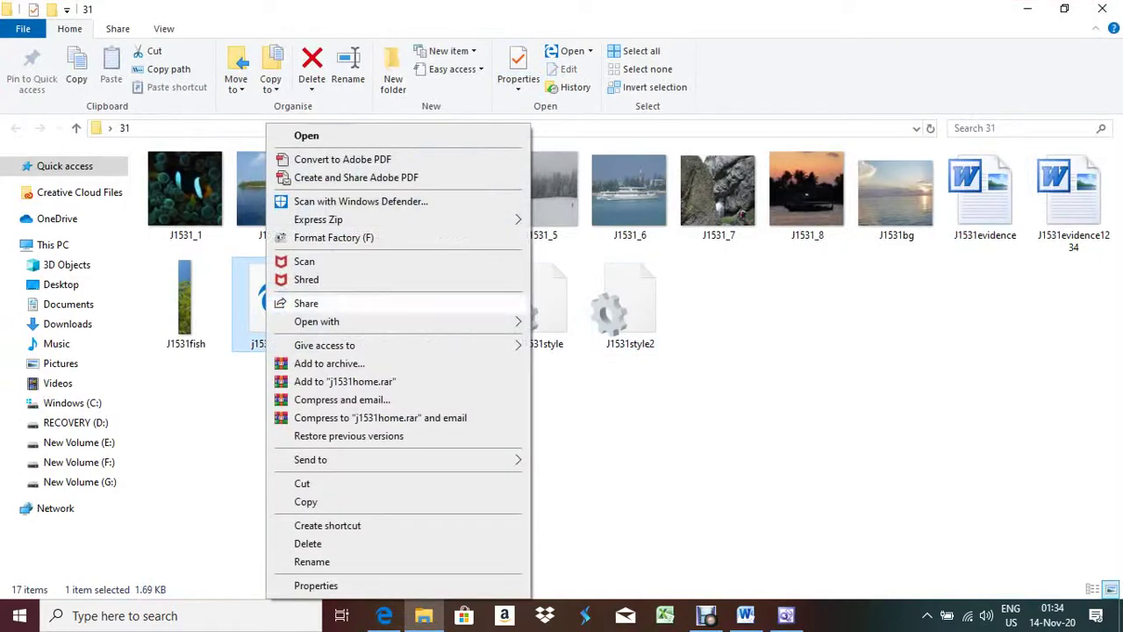
mouse_move(395, 321)
left_click(605, 322)
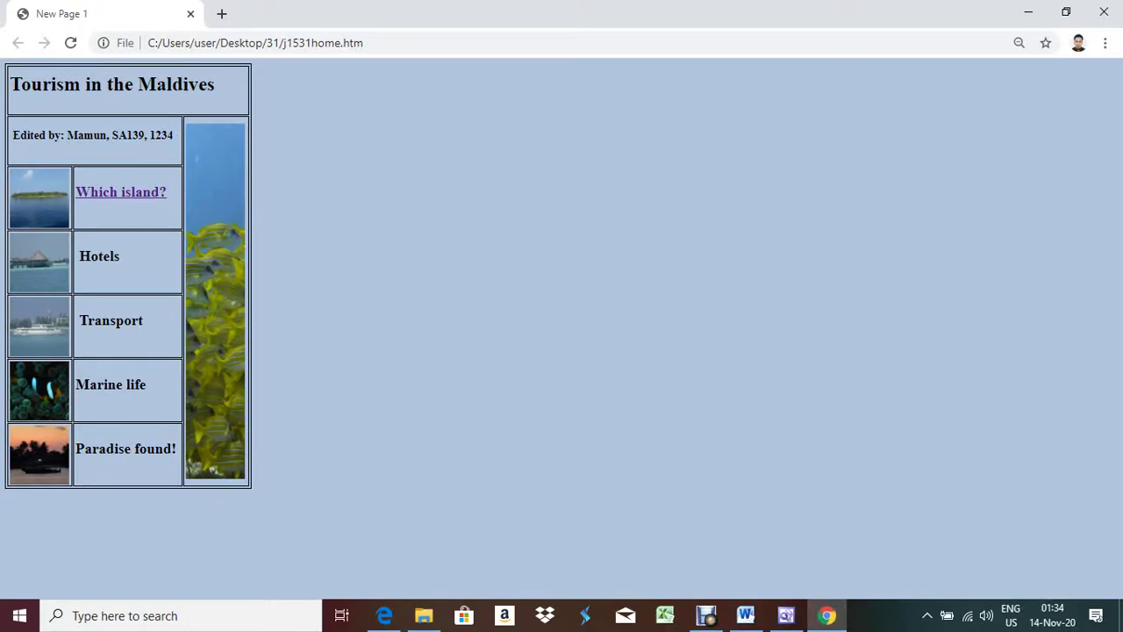
Step: Compare the Chrome page with the maximised exam paper, then switch to the Word evidence document
key("alt+Tab")
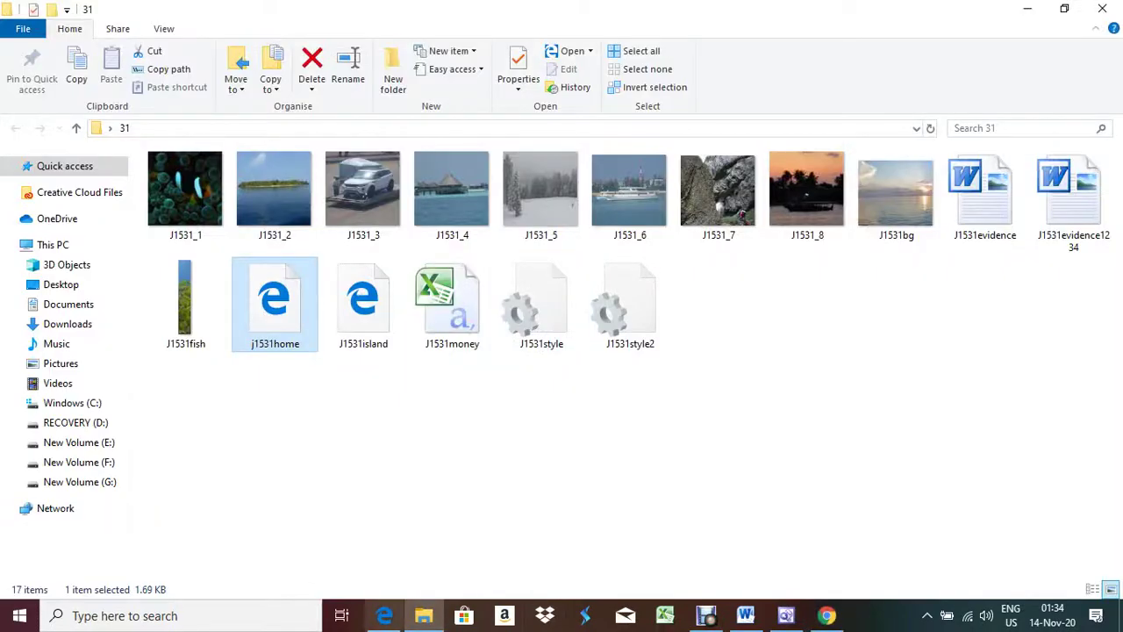
left_click(385, 615)
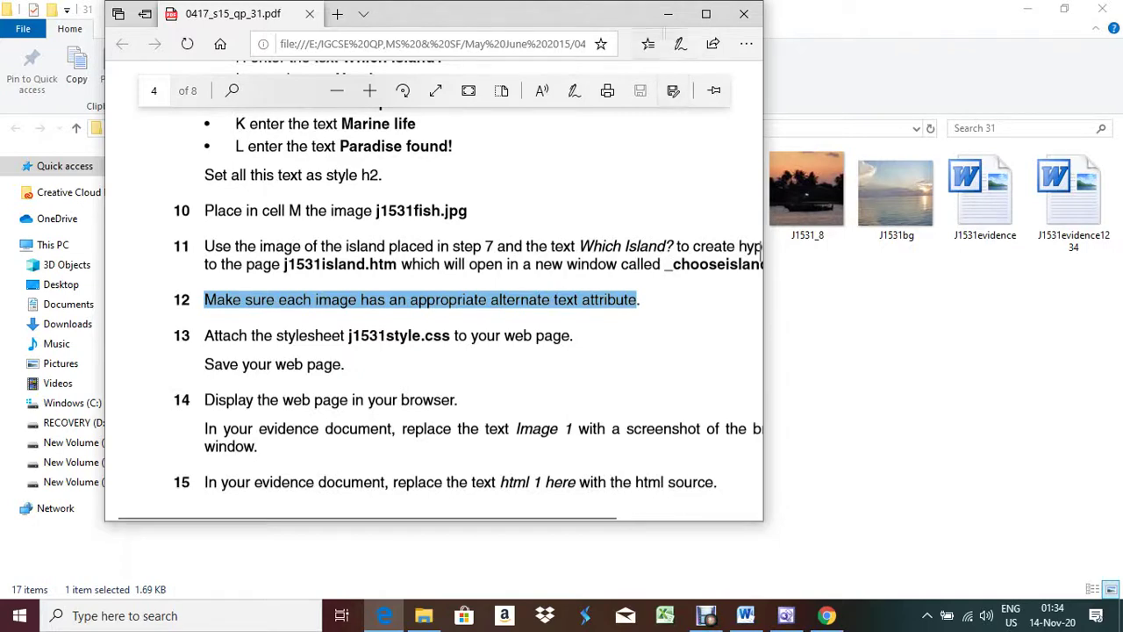
key("super+Up")
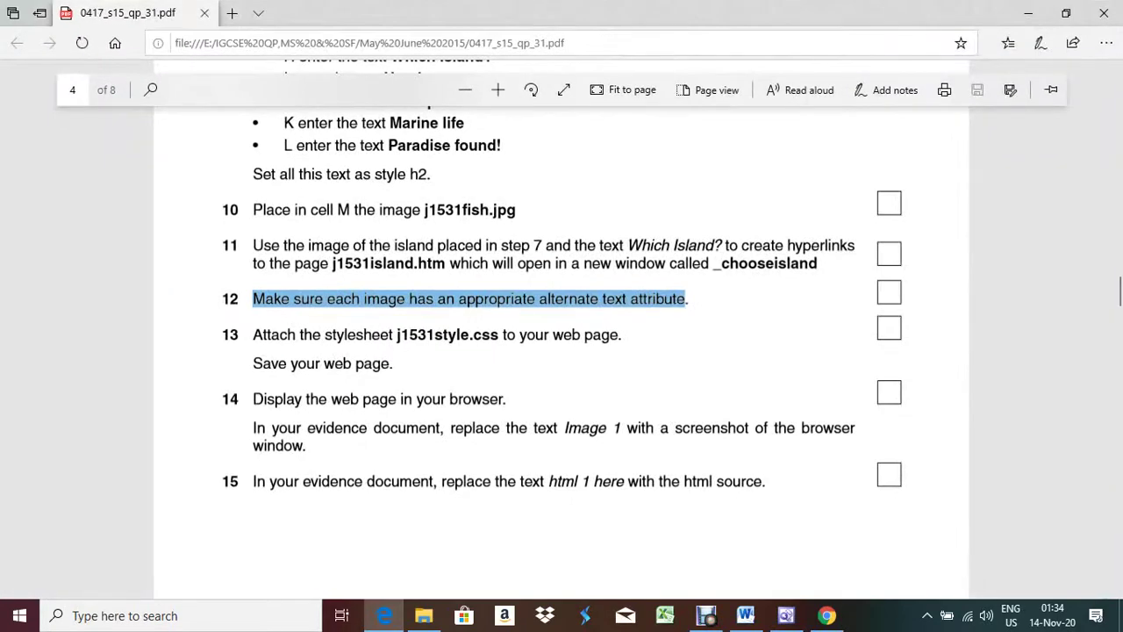
key("alt+Tab")
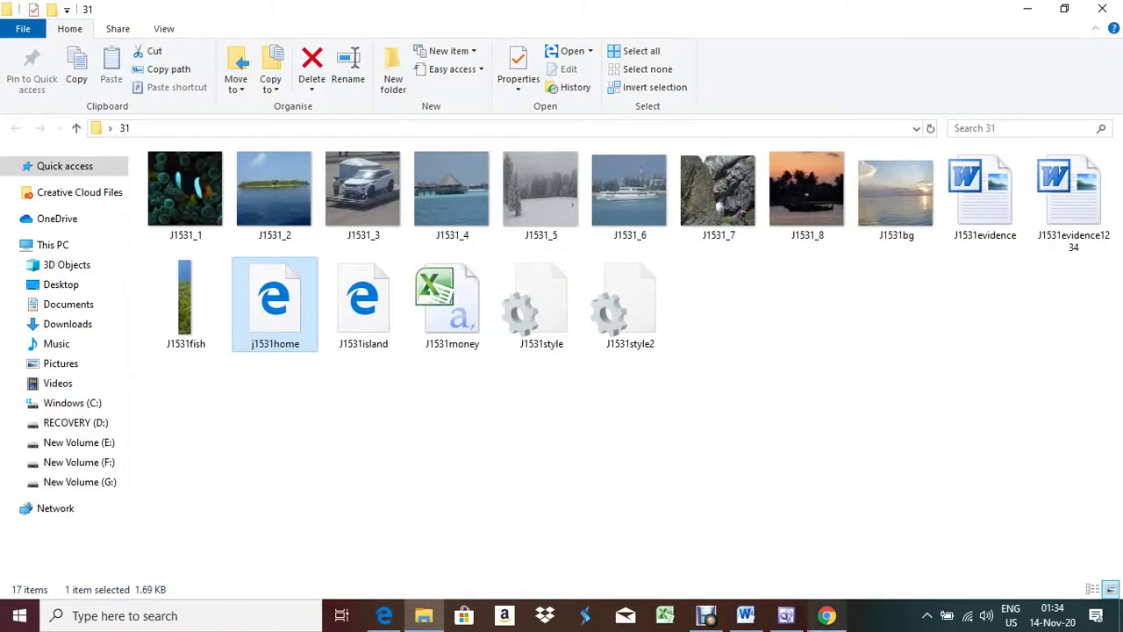
key("alt+Tab")
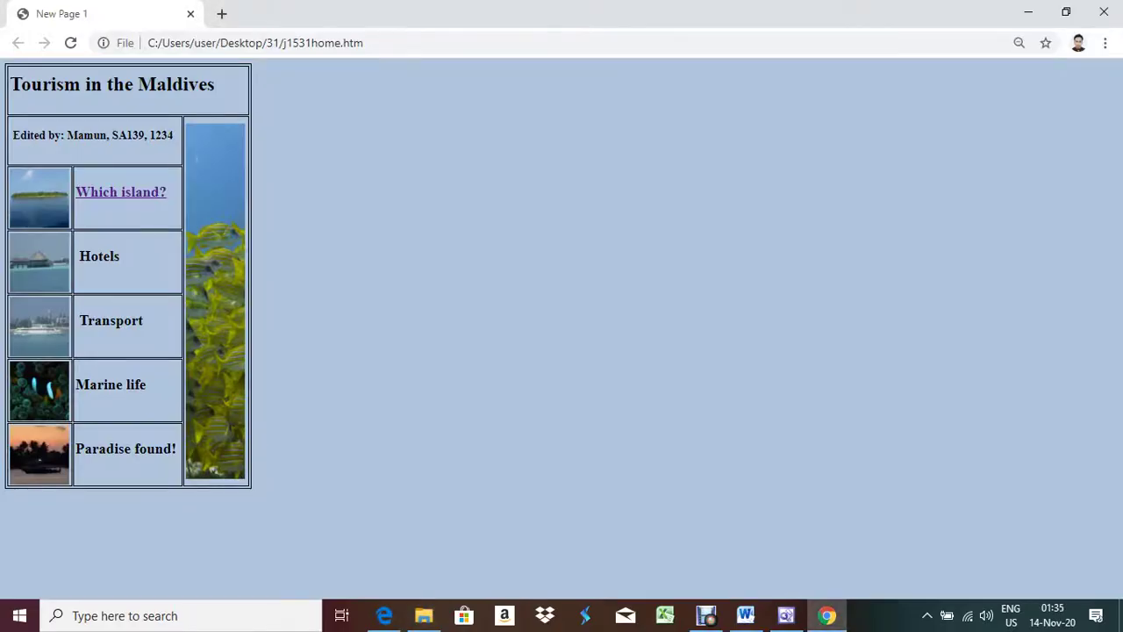
key("alt+Tab")
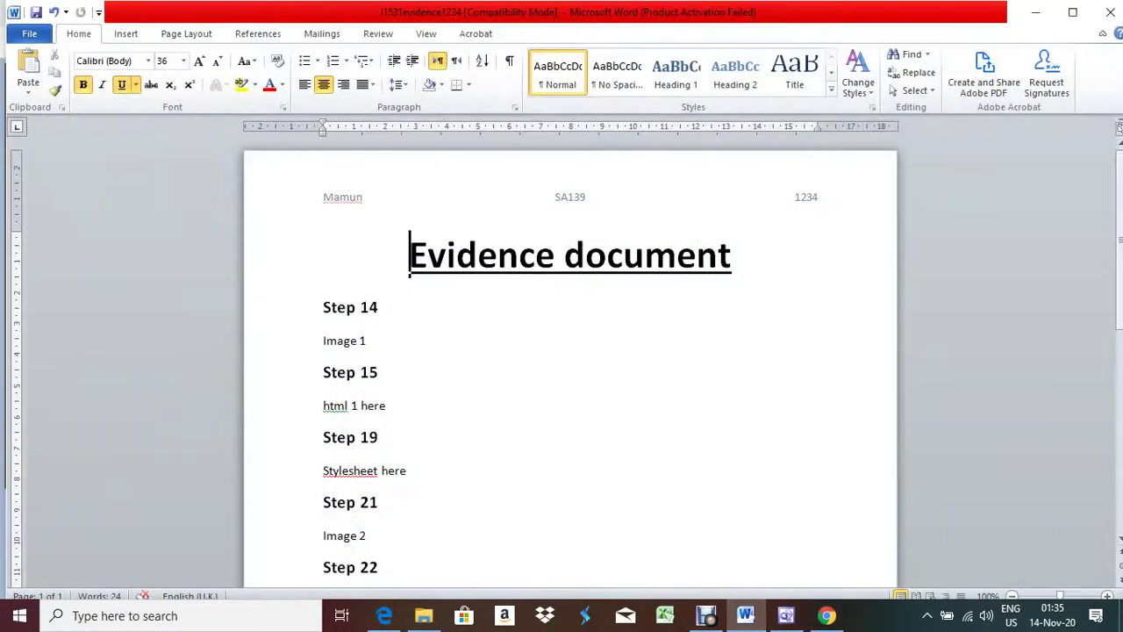
Step: Paste the Chrome screenshot over 'Image 1' under Step 14 and crop it to the table
key("shift+Home")
key("ctrl+v")
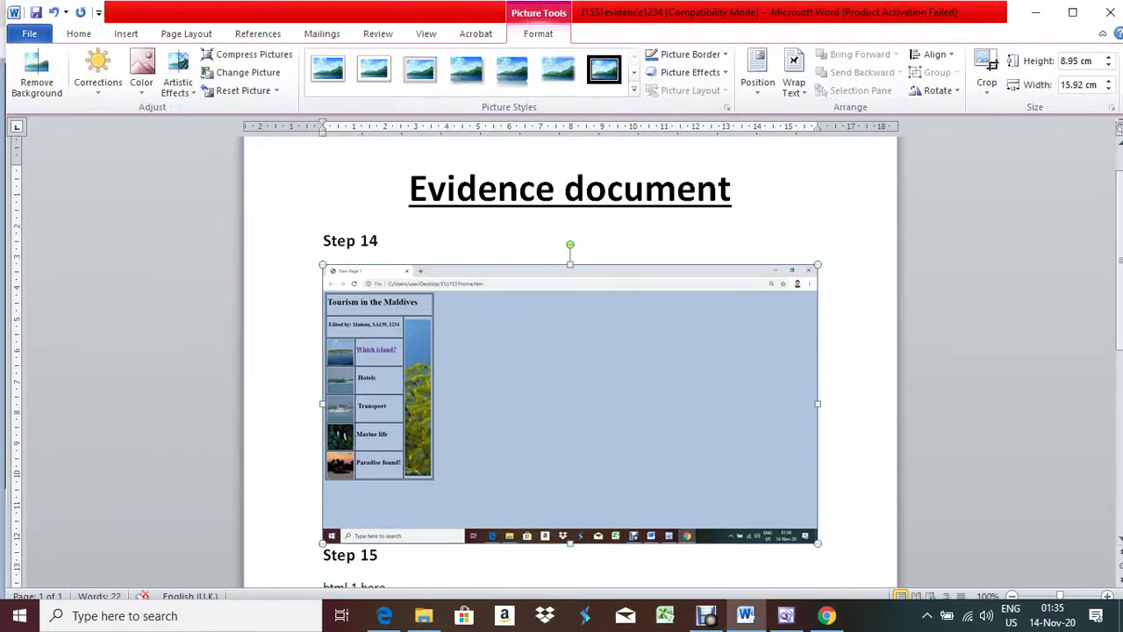
left_click(986, 70)
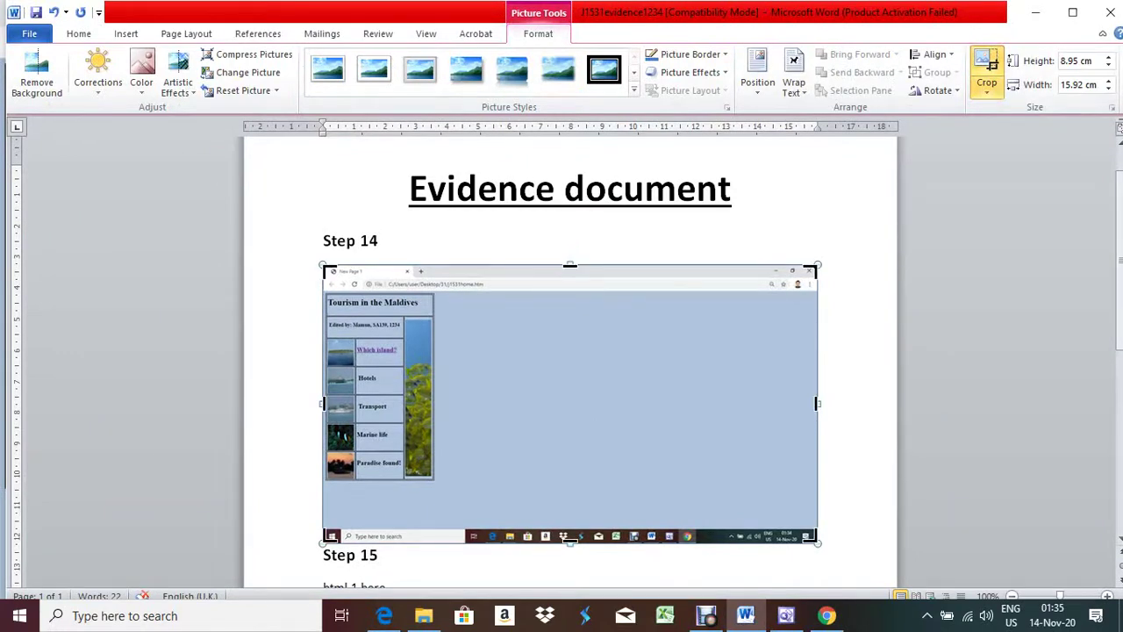
left_click_drag(817, 542, 441, 480)
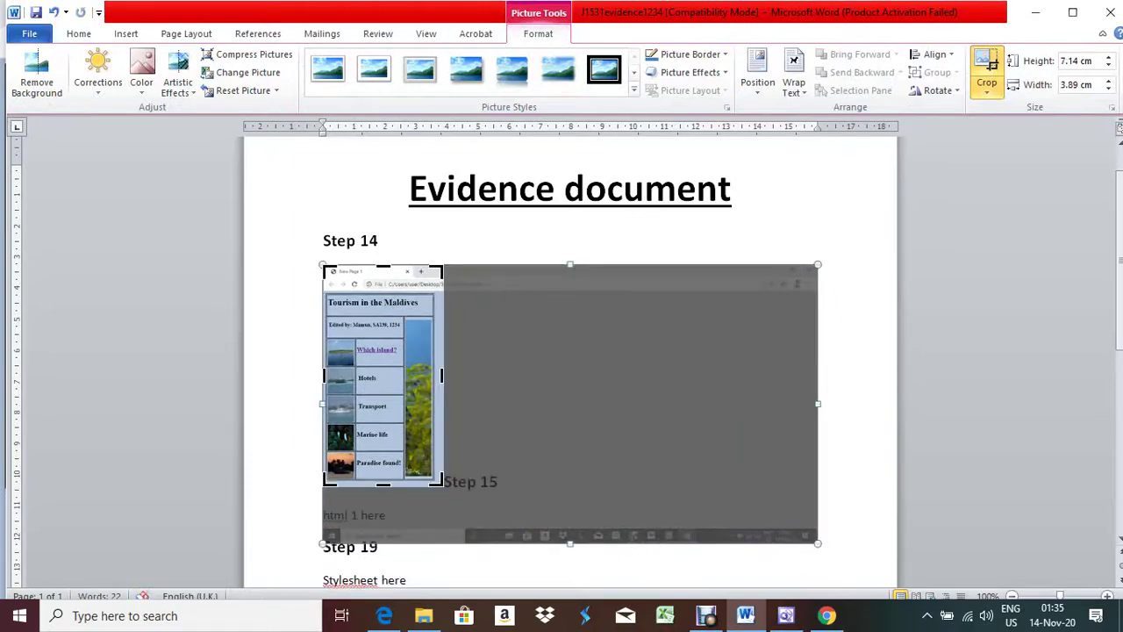
left_click_drag(441, 376, 434, 375)
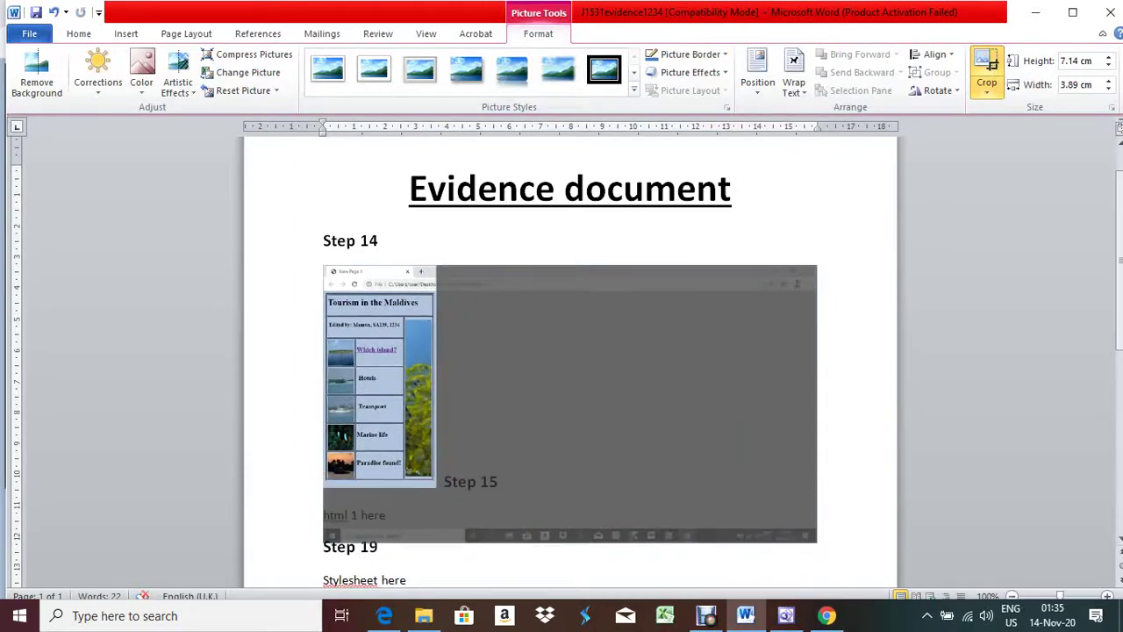
left_click(491, 482)
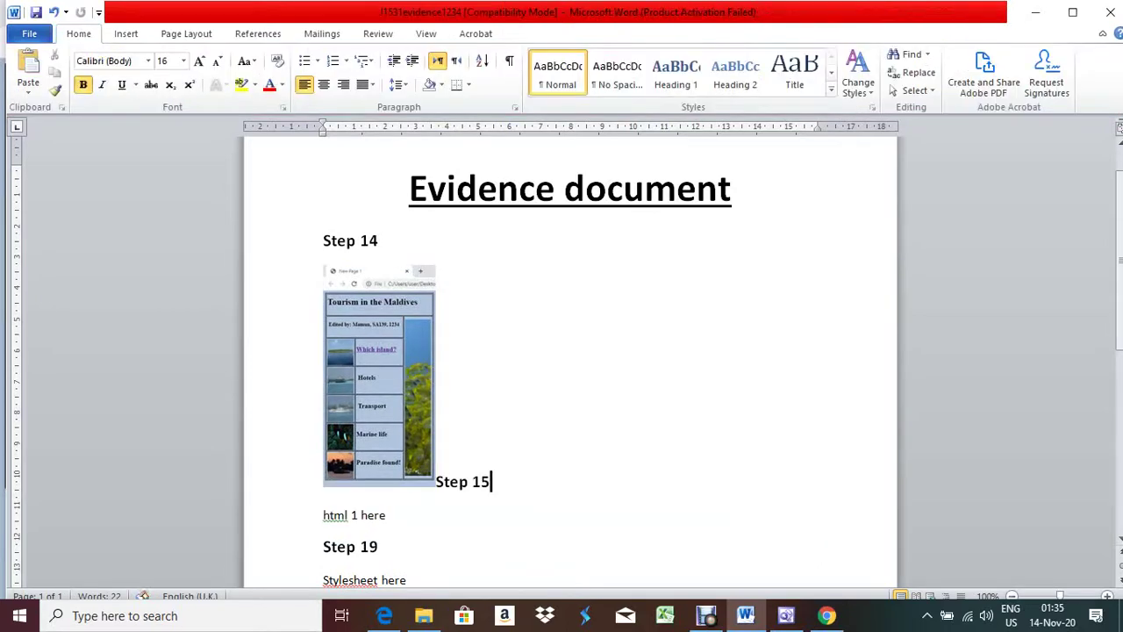